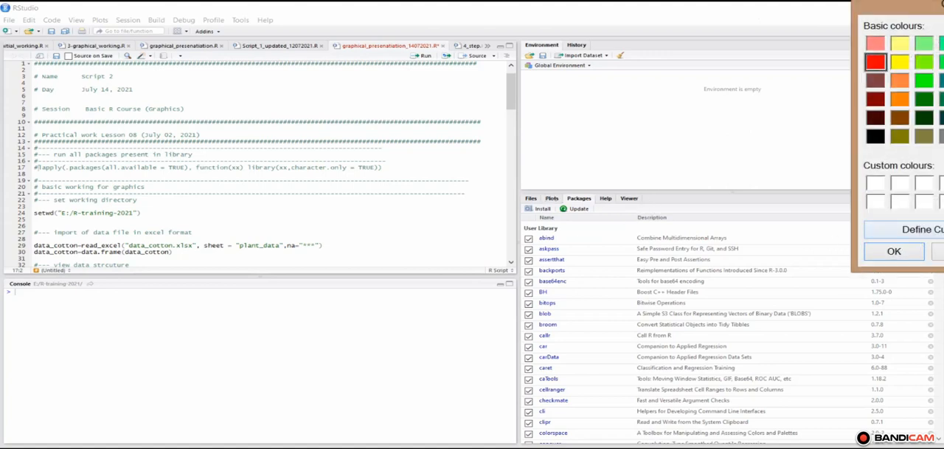
pyautogui.click(942, 250)
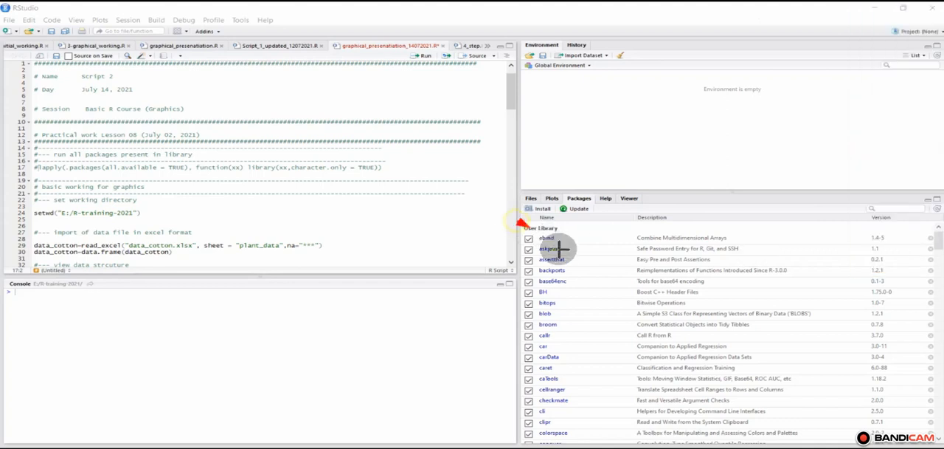
pyautogui.moveTo(518, 222)
pyautogui.mouseDown()
pyautogui.moveTo(561, 262)
pyautogui.moveTo(529, 237)
pyautogui.mouseUp()
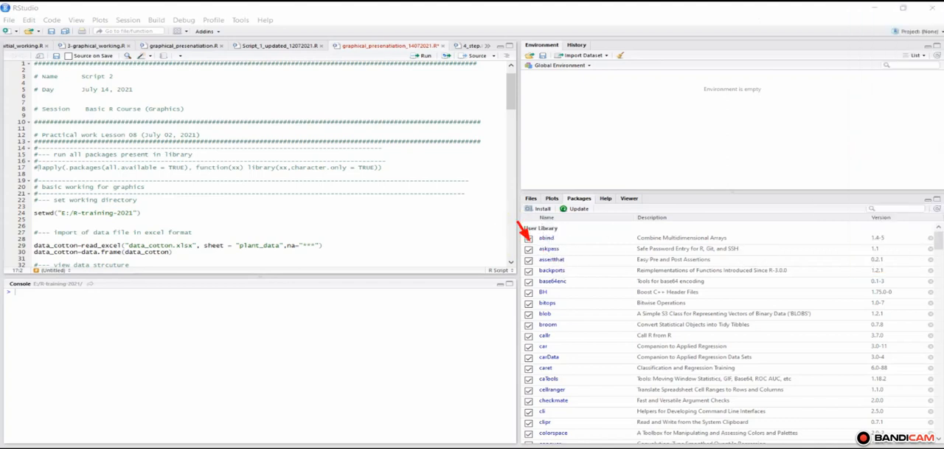
pyautogui.click(917, 0)
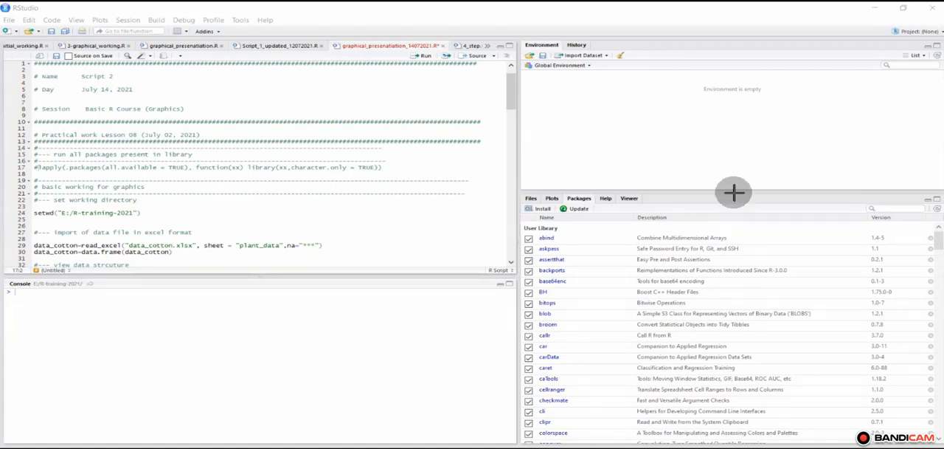
pyautogui.moveTo(506, 226); pyautogui.dragTo(564, 288)
pyautogui.moveTo(568, 319); pyautogui.dragTo(576, 441)
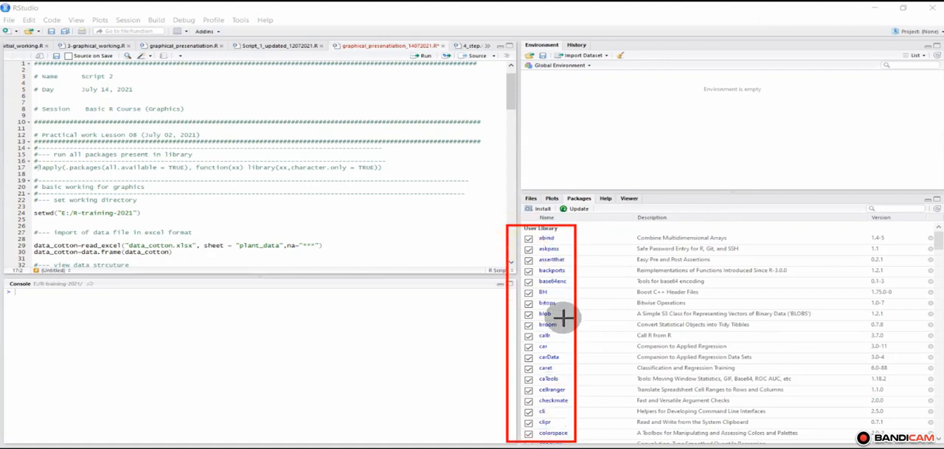
pyautogui.click(915, 0)
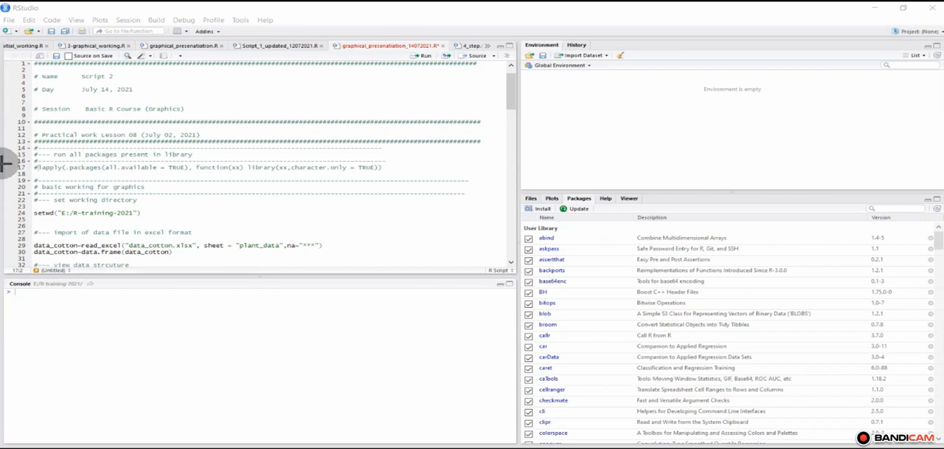
pyautogui.moveTo(3, 161); pyautogui.dragTo(37, 168)
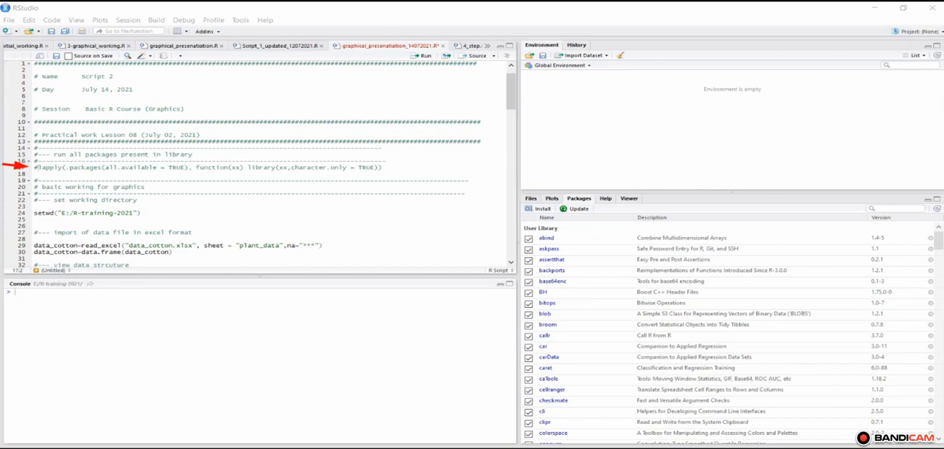
pyautogui.moveTo(520, 222)
pyautogui.mouseDown()
pyautogui.moveTo(565, 288)
pyautogui.moveTo(577, 443)
pyautogui.mouseUp()
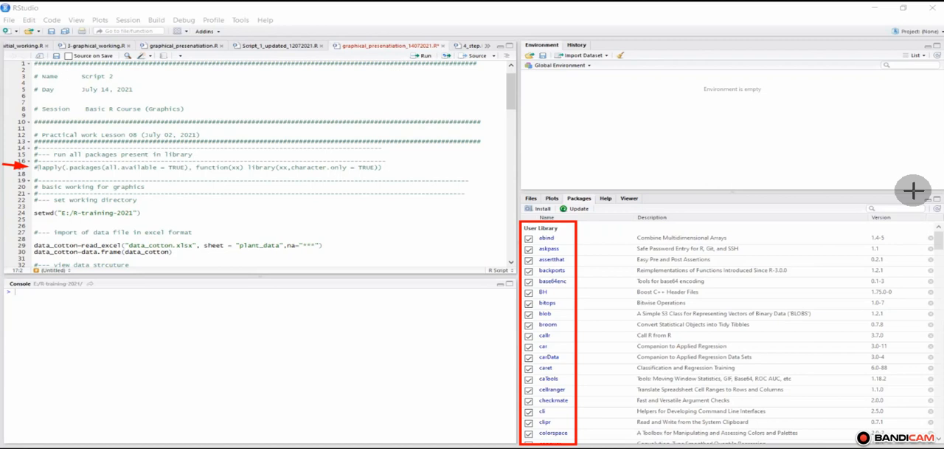
pyautogui.press('Escape')
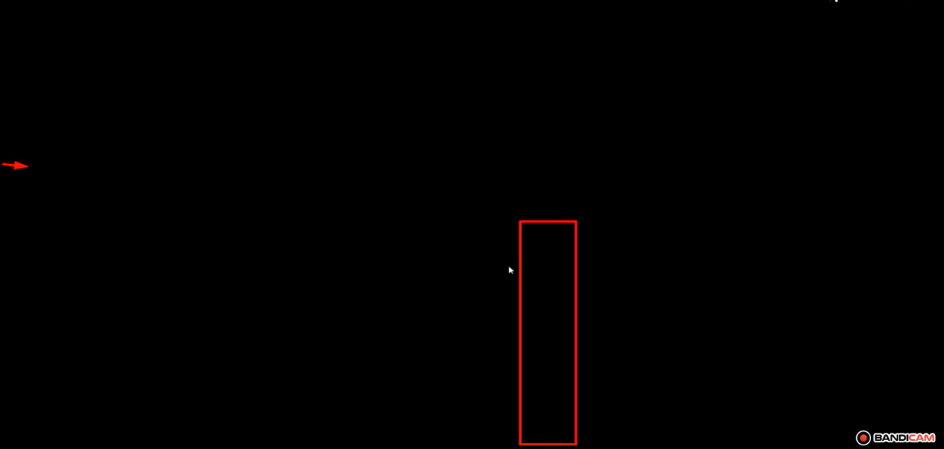
# Step: Run the script's setwd line to set the working directory to E:/R-training-2021
pyautogui.scroll(-3, 511, 261)
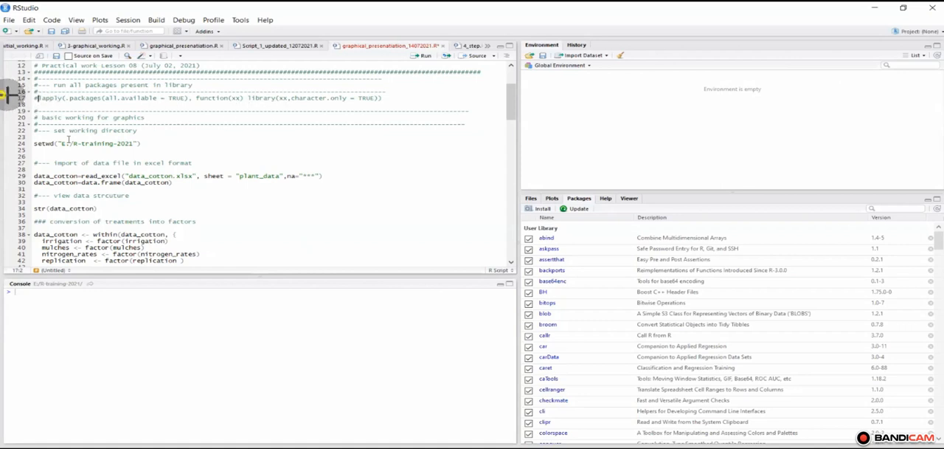
pyautogui.moveTo(3, 94); pyautogui.dragTo(34, 95)
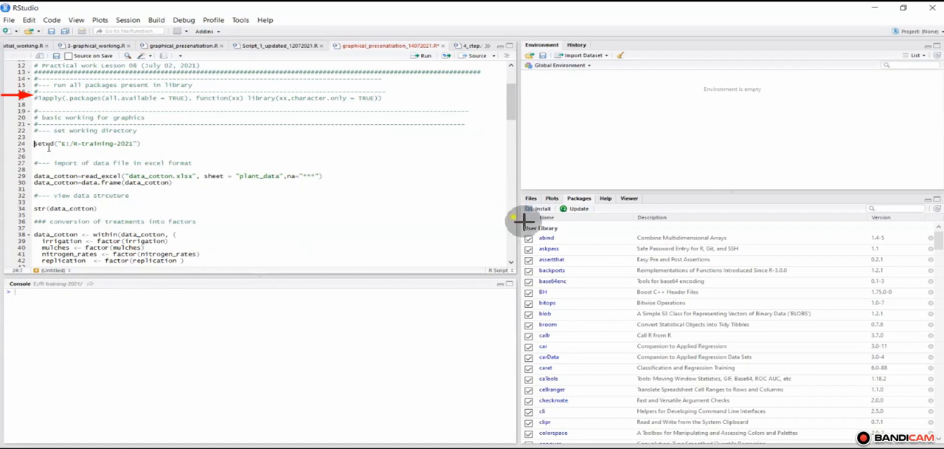
pyautogui.moveTo(514, 219)
pyautogui.mouseDown()
pyautogui.moveTo(608, 407)
pyautogui.moveTo(588, 434)
pyautogui.mouseUp()
pyautogui.hotkey('ctrl', 'Return')
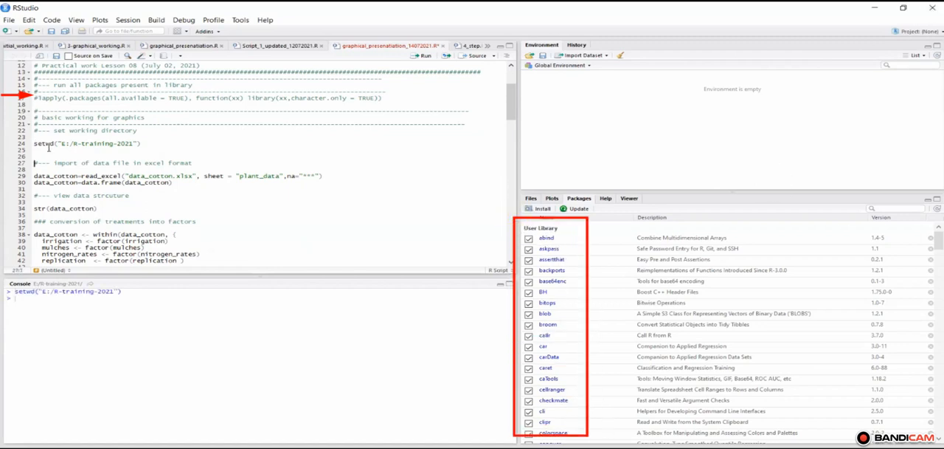
# Step: Run the script lines that import the plant_data sheet of data_cotton.xlsx as data_cotton and convert it to a data frame
pyautogui.press('Down')
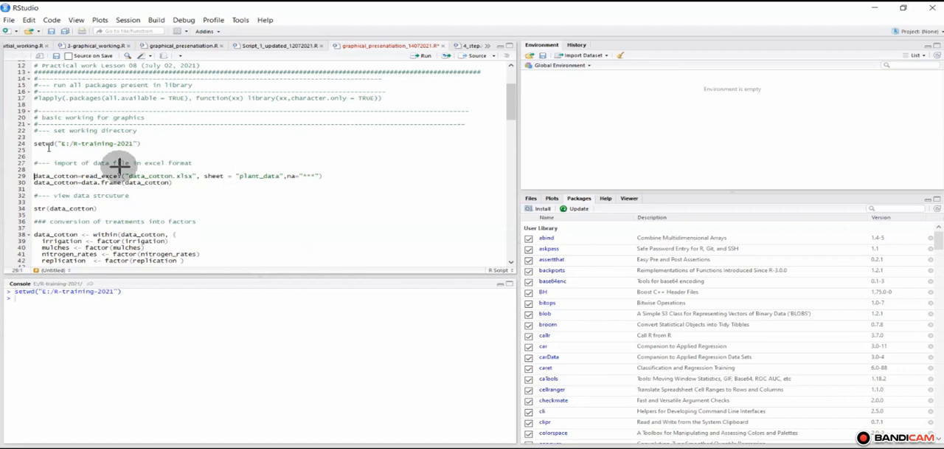
pyautogui.click(153, 140)
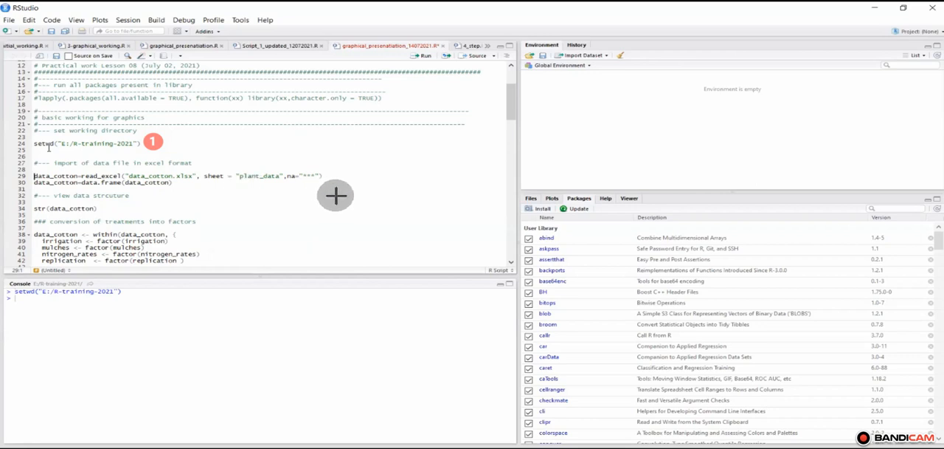
pyautogui.hotkey('ctrl', 'Return')
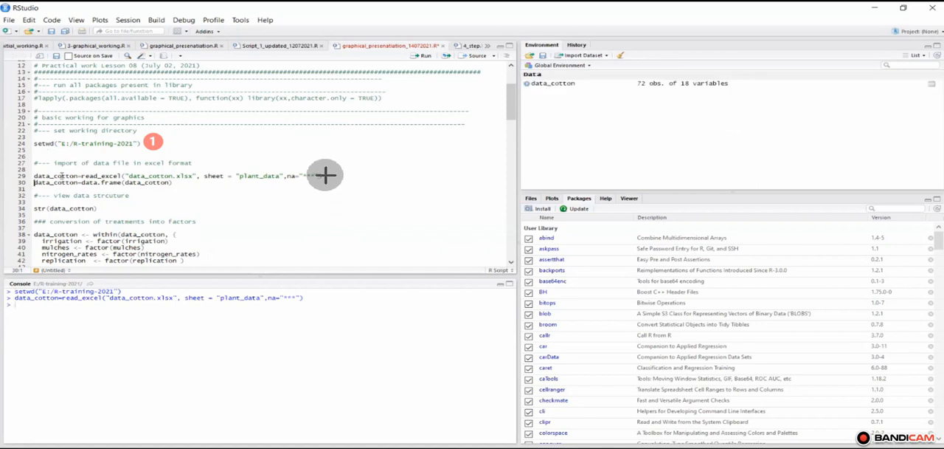
pyautogui.click(324, 175)
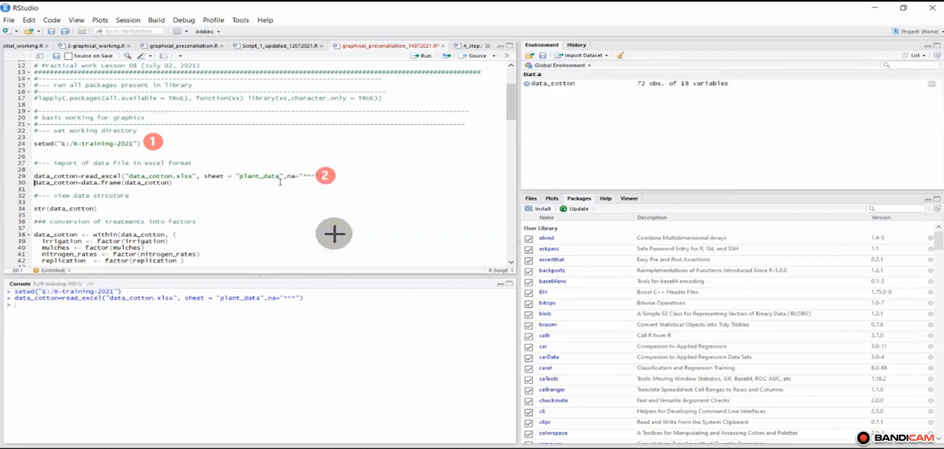
pyautogui.hotkey('ctrl', 'Return')
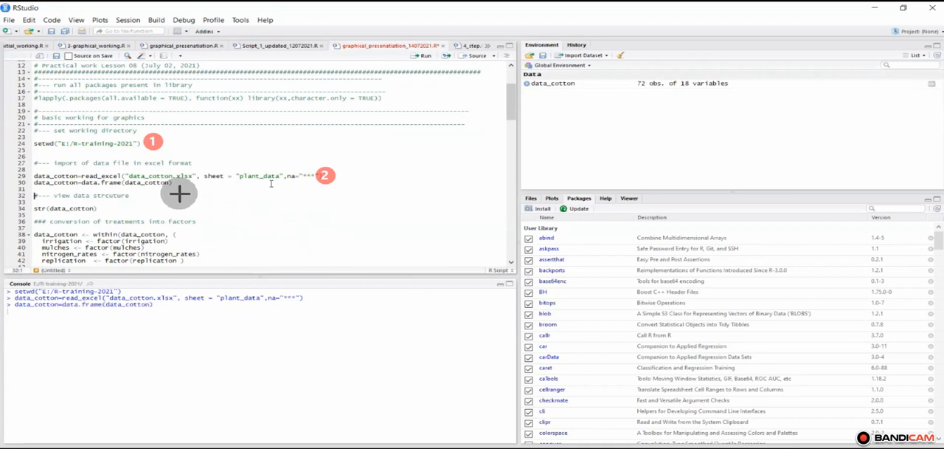
pyautogui.click(174, 183)
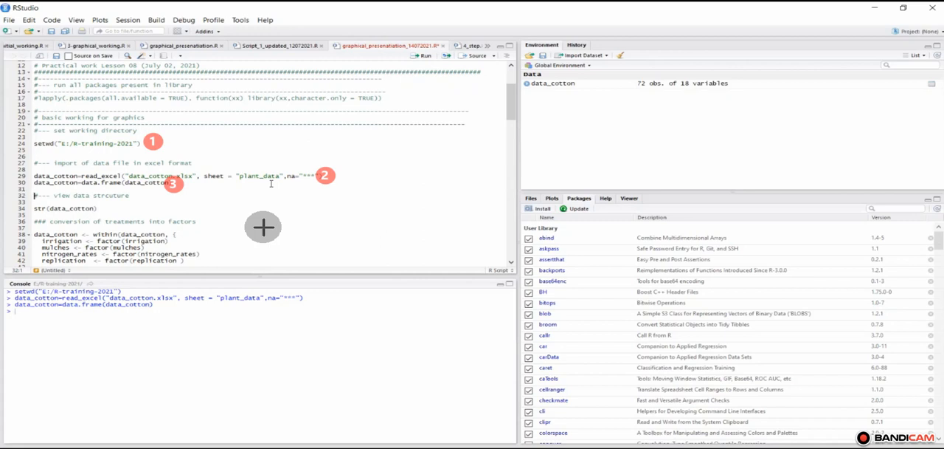
# Step: Run the first str(data_cotton) line to display the structure of the imported data
pyautogui.click(511, 264)
pyautogui.click(510, 264)
pyautogui.click(510, 264)
pyautogui.click(511, 264)
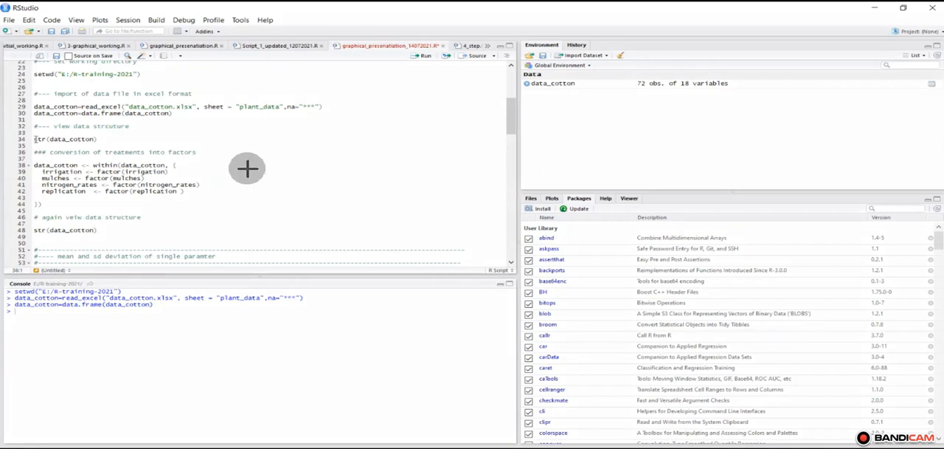
pyautogui.hotkey('ctrl', 'Return')
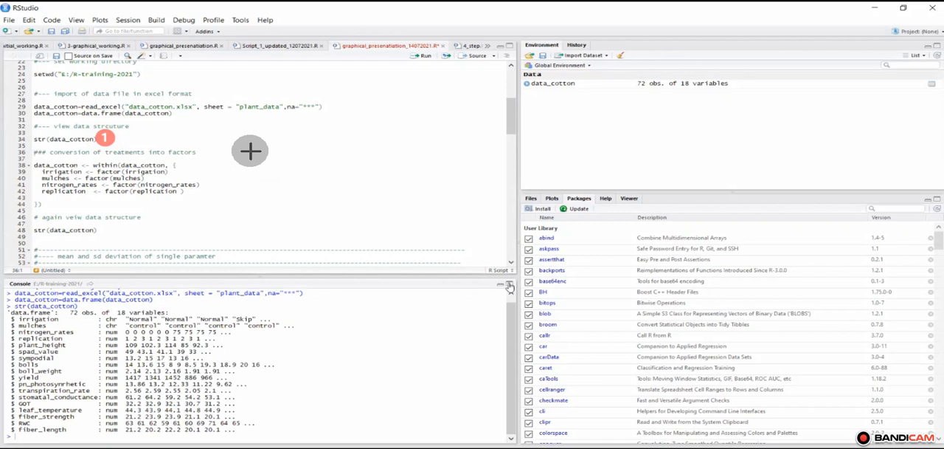
# Step: Enlarge the console to examine the types of the irrigation, mulches, nitrogen_rates and replication variables, and restore its size
pyautogui.click(509, 284)
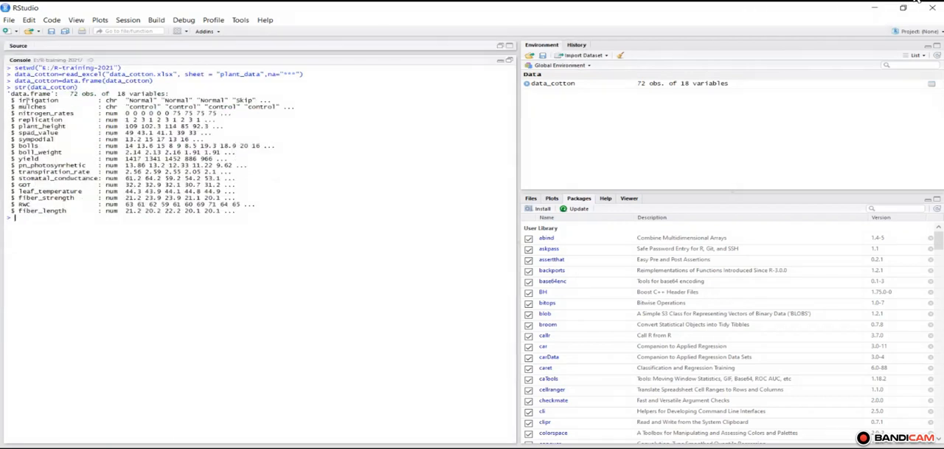
pyautogui.moveTo(20, 100); pyautogui.dragTo(251, 118)
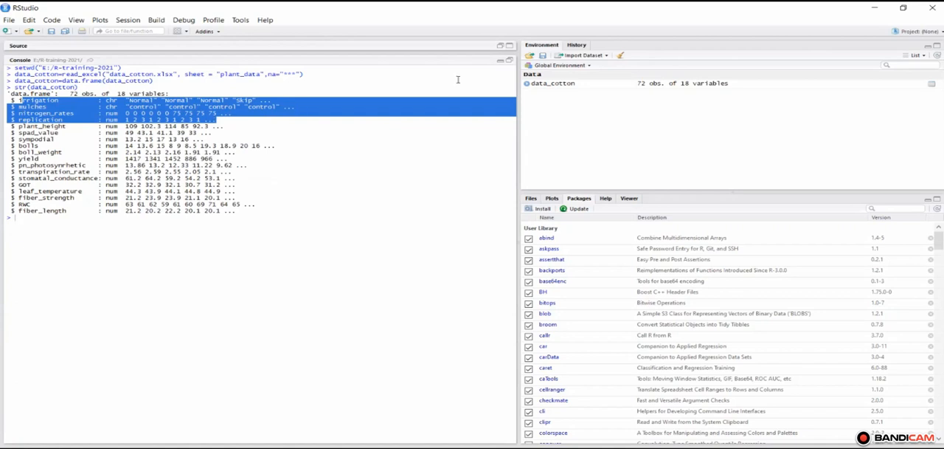
pyautogui.click(511, 61)
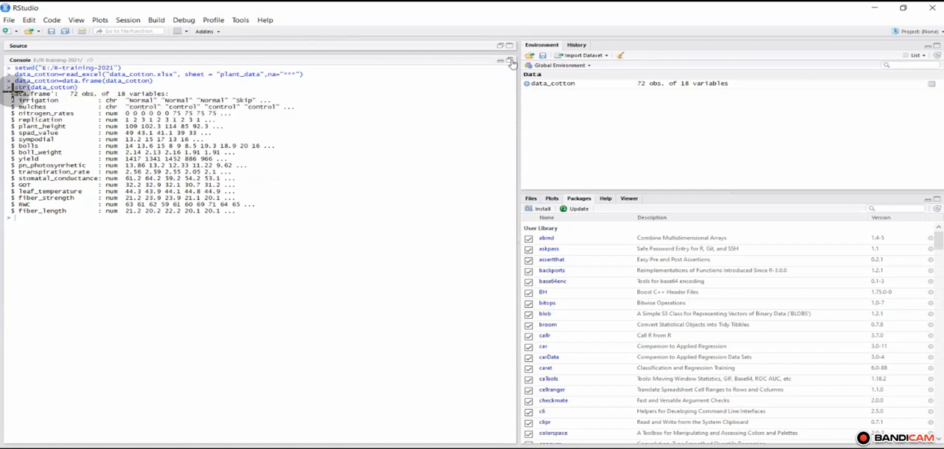
pyautogui.moveTo(11, 92)
pyautogui.mouseDown()
pyautogui.moveTo(299, 133)
pyautogui.moveTo(302, 122)
pyautogui.mouseUp()
pyautogui.click(921, 2)
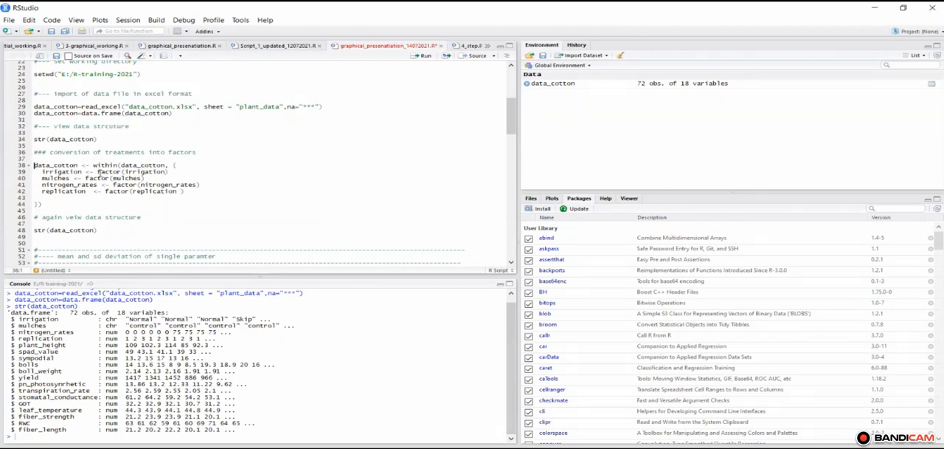
# Step: Run the block converting irrigation, mulches, nitrogen_rates and replication to factors, and display the structure of data_cotton again
pyautogui.hotkey('ctrl', 'Return')
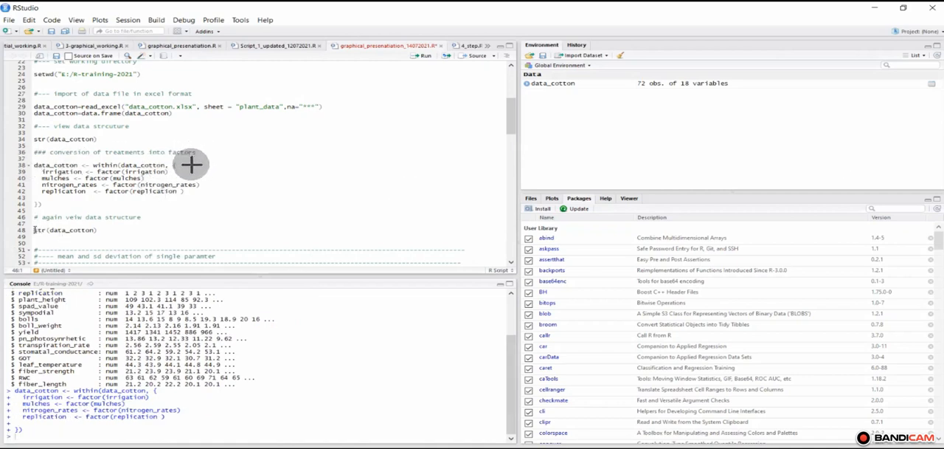
pyautogui.hotkey('ctrl', 'Return')
pyautogui.click(186, 155)
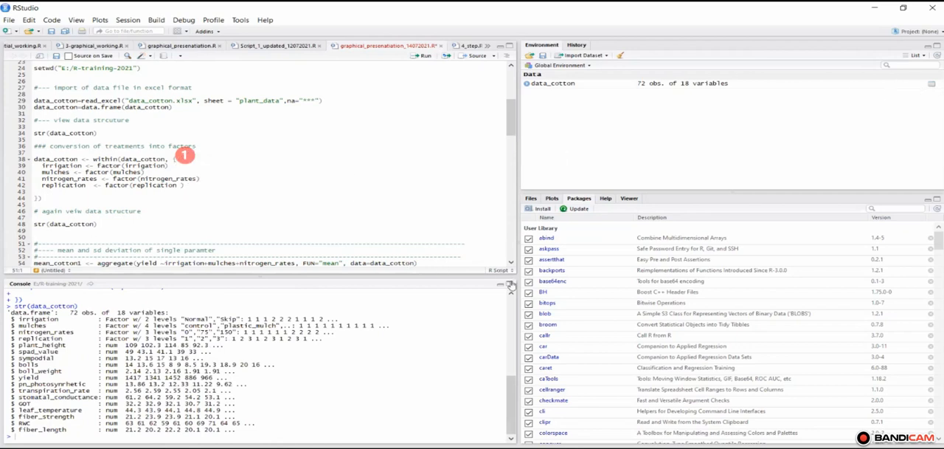
# Step: Enlarge the console and examine the factor types of the four treatment variables in the second structure output
pyautogui.click(511, 284)
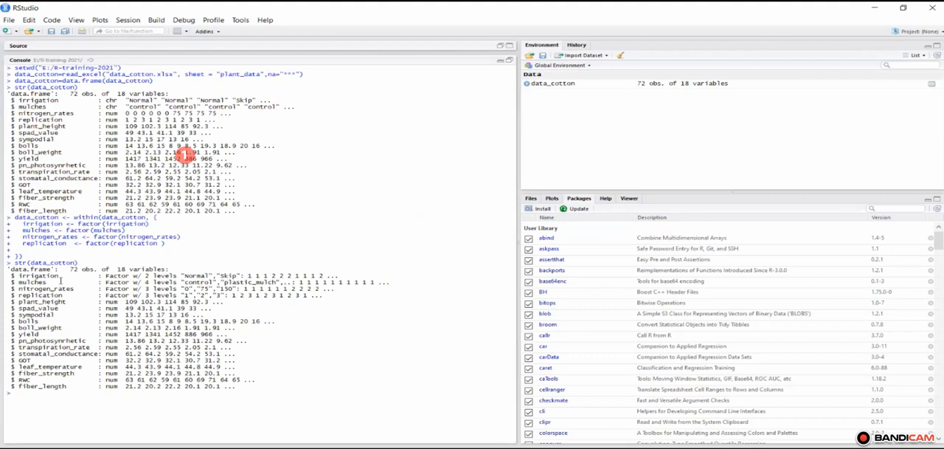
pyautogui.moveTo(18, 275)
pyautogui.mouseDown()
pyautogui.moveTo(111, 295)
pyautogui.moveTo(327, 296)
pyautogui.mouseUp()
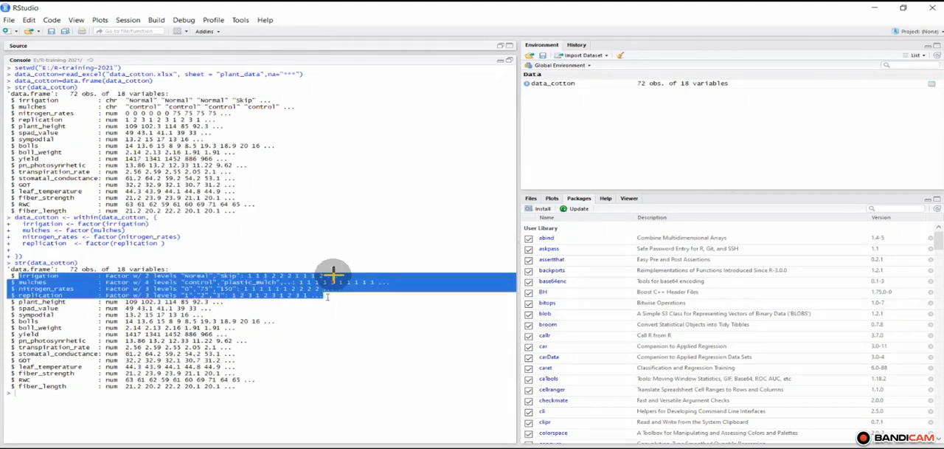
pyautogui.moveTo(8, 253)
pyautogui.mouseDown()
pyautogui.moveTo(285, 436)
pyautogui.moveTo(406, 401)
pyautogui.moveTo(520, 410)
pyautogui.mouseUp()
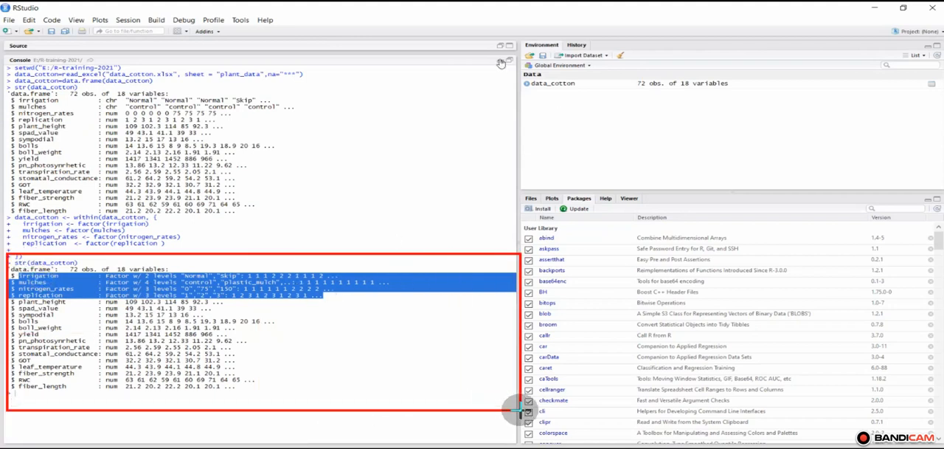
# Step: Collapse the console to look over the mean, sd and graph code in the script, and restore the split view
pyautogui.click(501, 63)
pyautogui.click(501, 62)
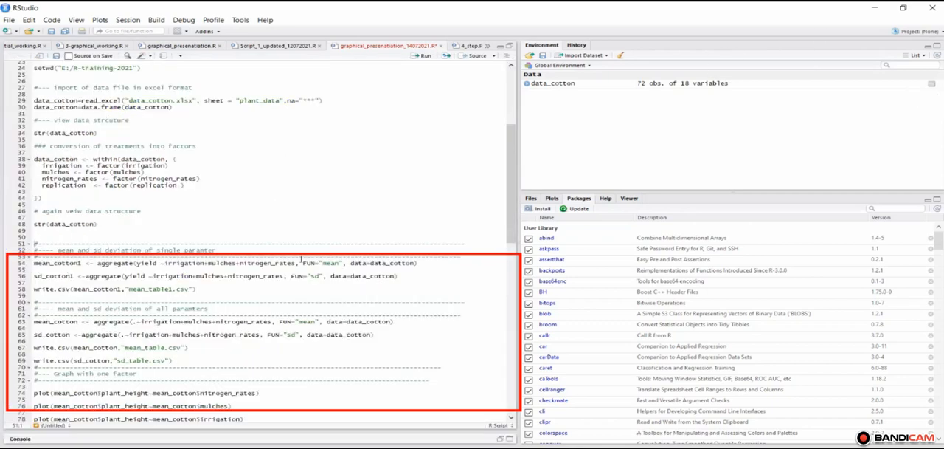
pyautogui.moveTo(512, 203); pyautogui.dragTo(498, 222)
pyautogui.scroll(-8, 58, 228)
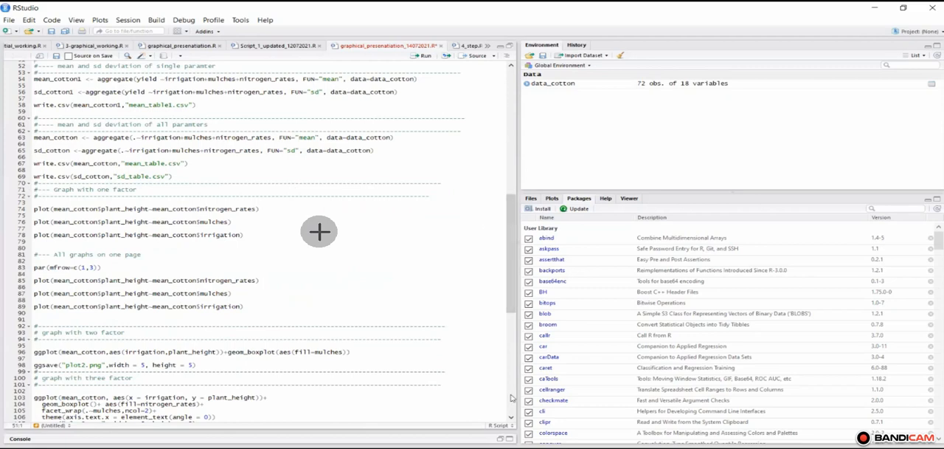
pyautogui.click(501, 440)
pyautogui.click(501, 440)
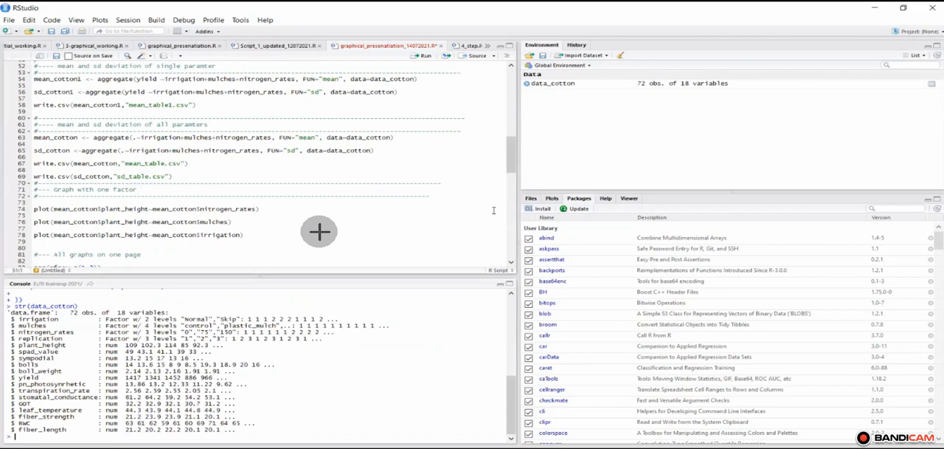
pyautogui.scroll(3, 509, 159)
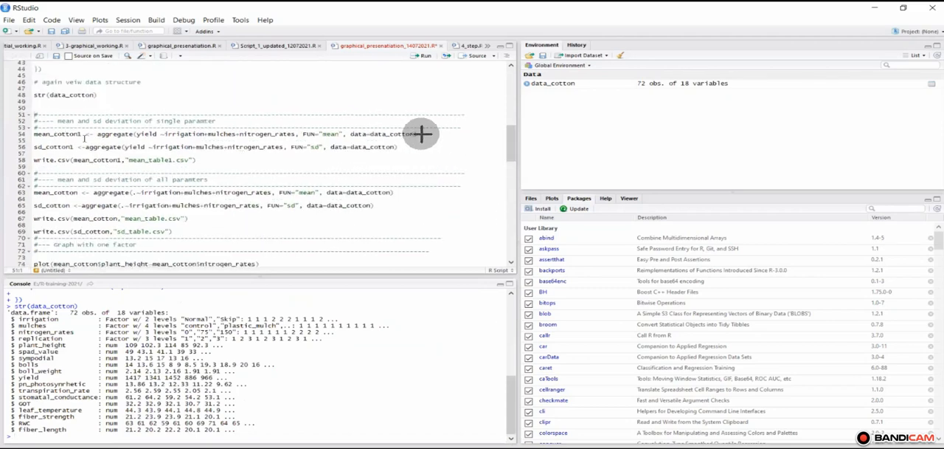
# Step: Examine the yield, FUN="mean" and data=data_cotton arguments of the mean_cotton1 aggregate line
pyautogui.click(421, 133)
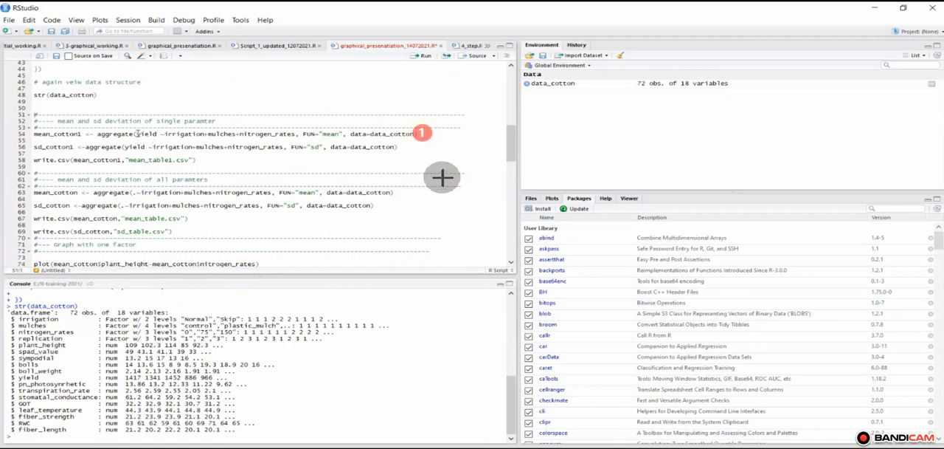
pyautogui.moveTo(136, 133); pyautogui.dragTo(157, 134)
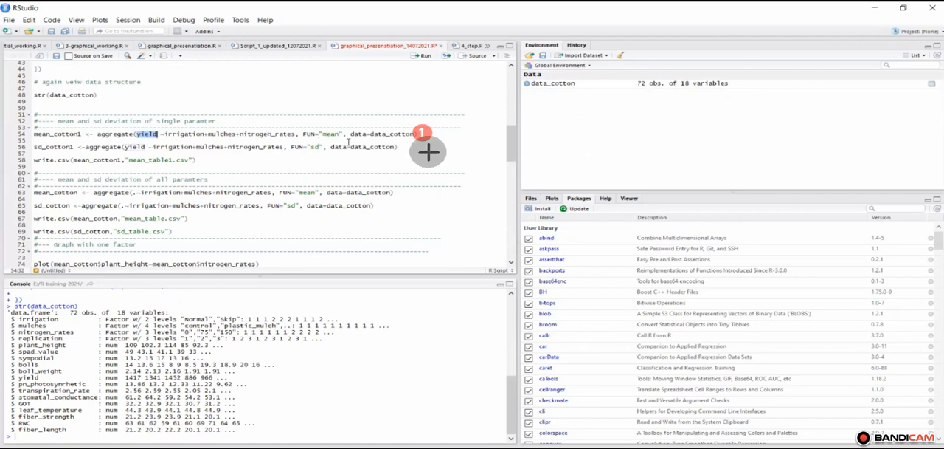
pyautogui.moveTo(302, 134); pyautogui.dragTo(414, 133)
pyautogui.click(351, 133)
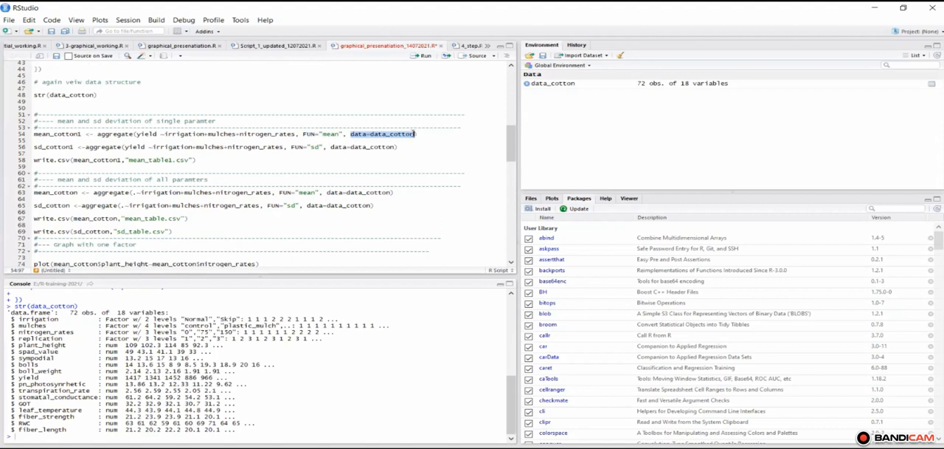
# Step: Run the mean_cotton1 aggregate line for the yield means and print the mean_cotton1 table in the console
pyautogui.click(33, 135)
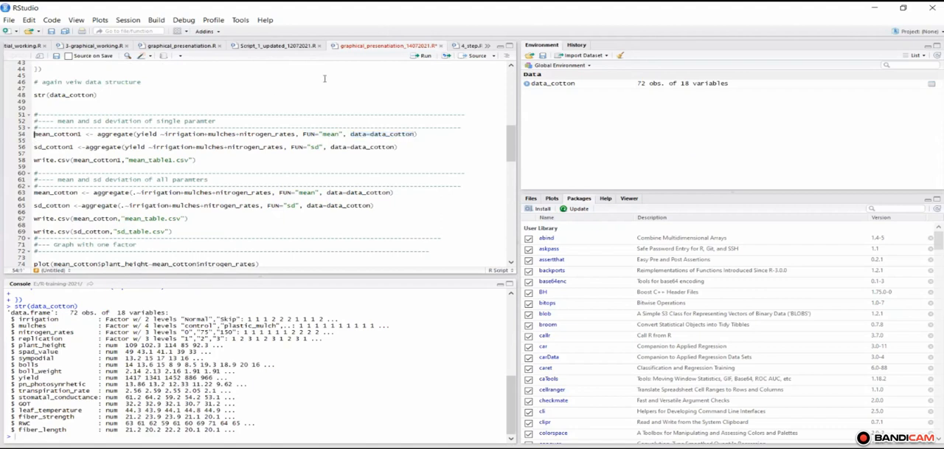
pyautogui.click(423, 56)
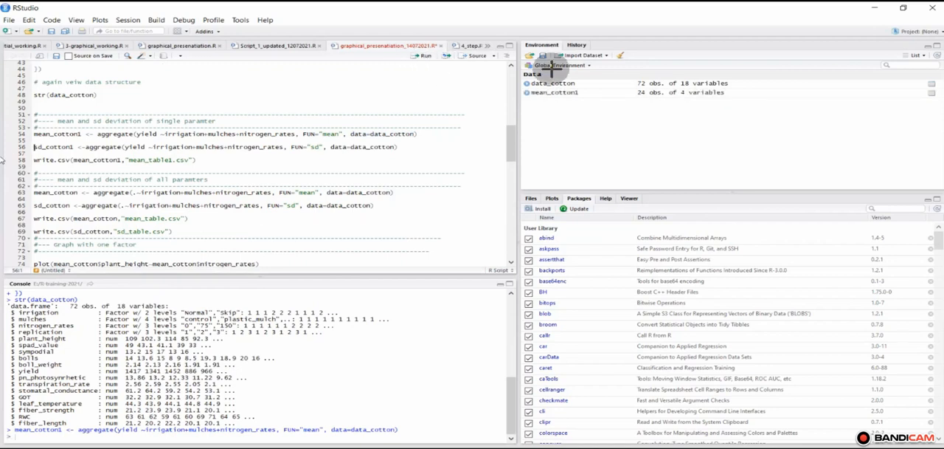
pyautogui.moveTo(34, 134); pyautogui.dragTo(83, 135)
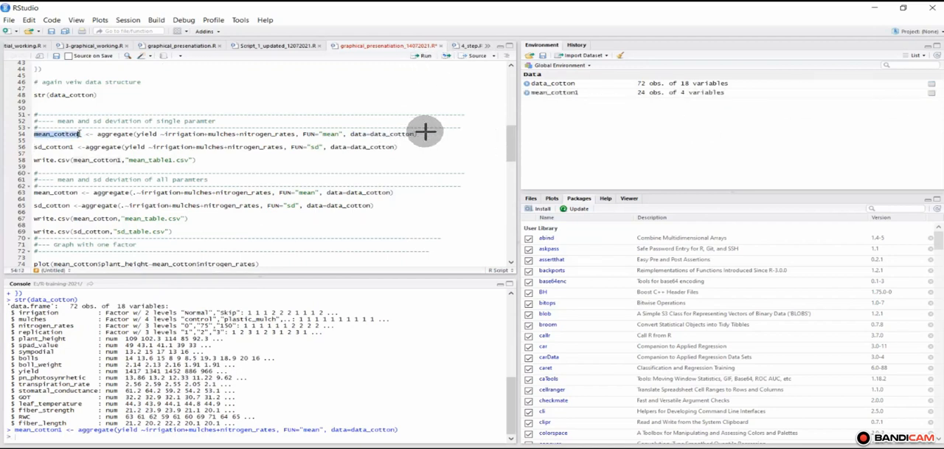
pyautogui.click(425, 136)
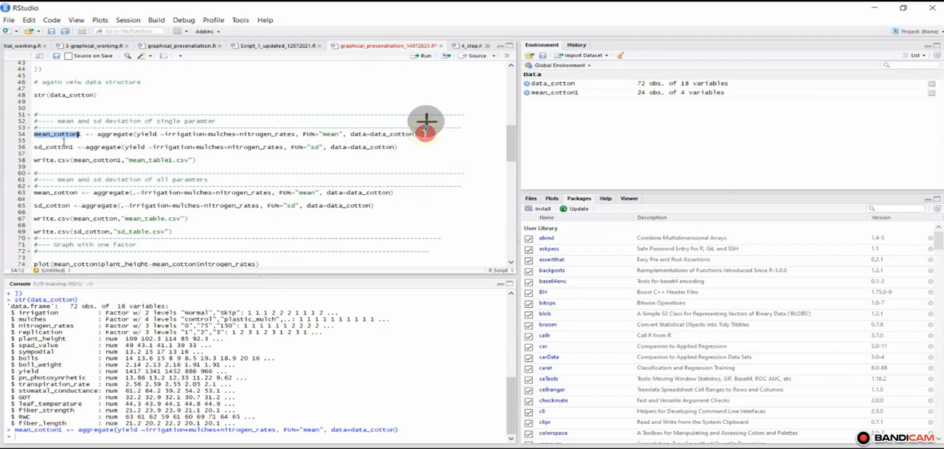
pyautogui.click(428, 58)
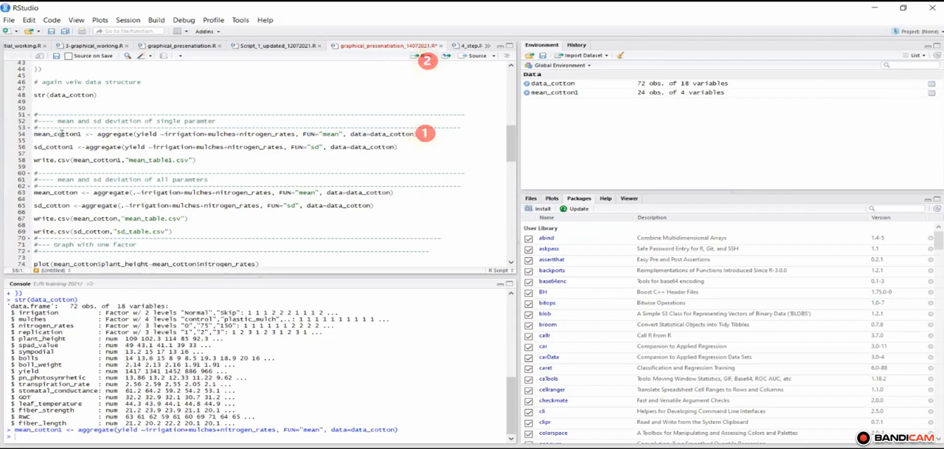
pyautogui.moveTo(34, 134); pyautogui.dragTo(81, 133)
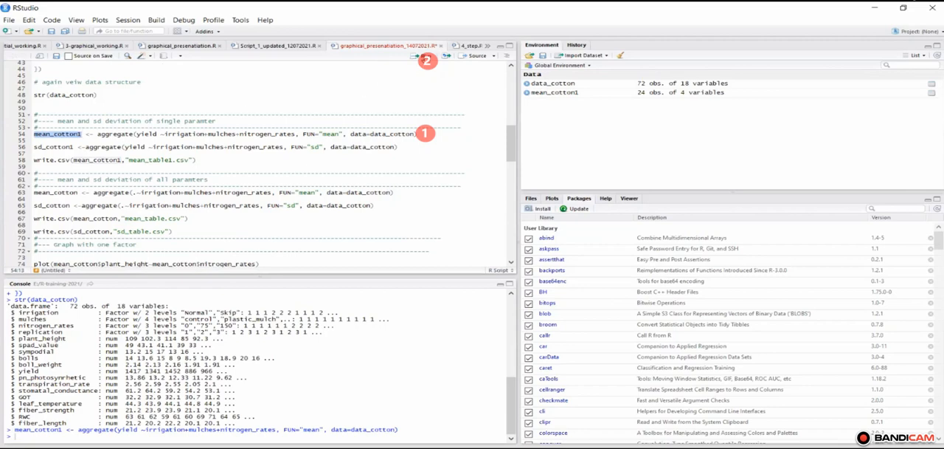
pyautogui.hotkey('ctrl', 'Return')
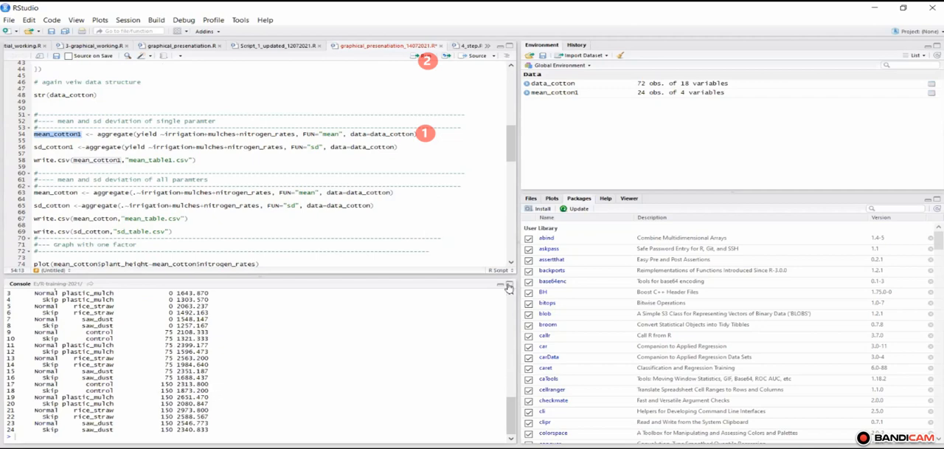
# Step: Enlarge the console to examine the printed mean_cotton1 table, and collapse it to return to the script
pyautogui.click(510, 284)
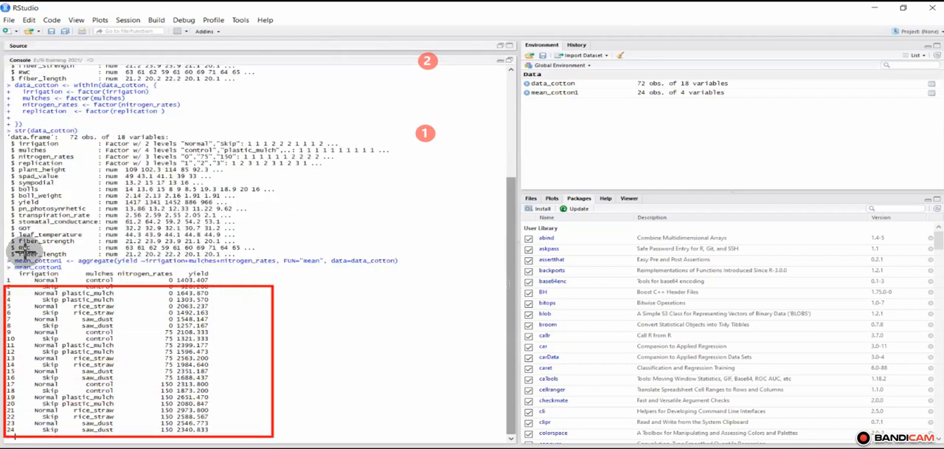
pyautogui.moveTo(13, 254)
pyautogui.mouseDown()
pyautogui.moveTo(386, 430)
pyautogui.moveTo(389, 445)
pyautogui.mouseUp()
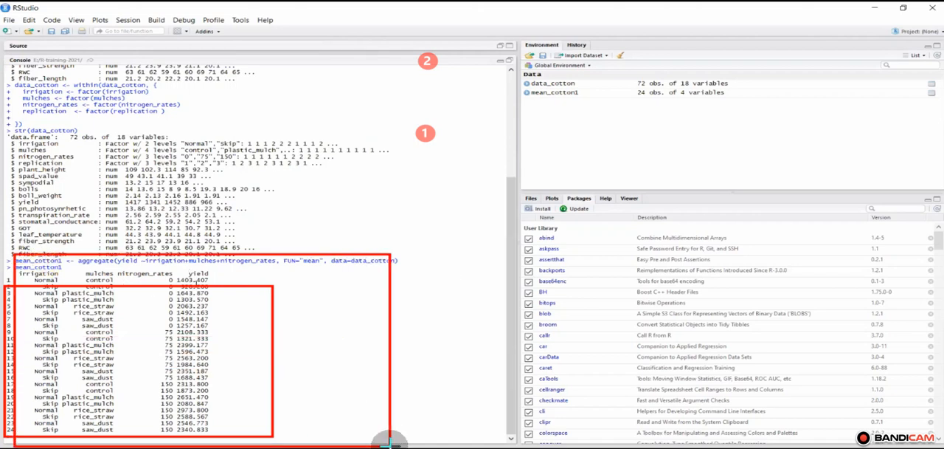
pyautogui.click(915, 2)
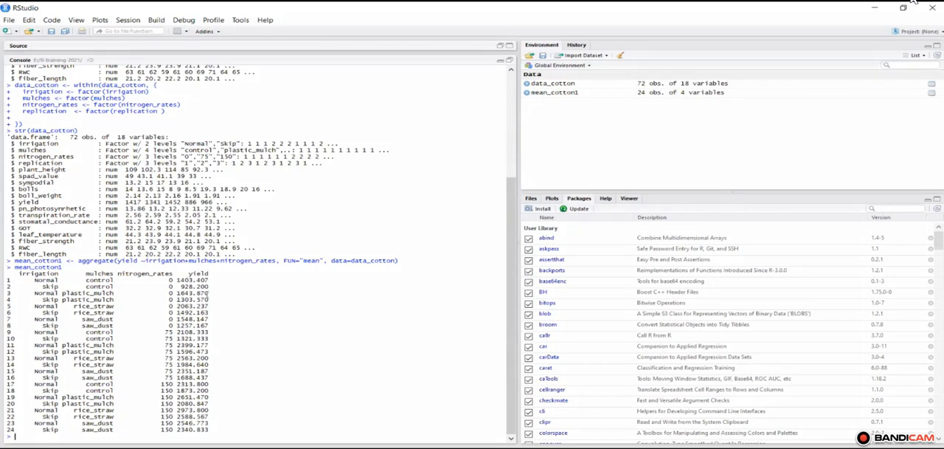
pyautogui.click(499, 64)
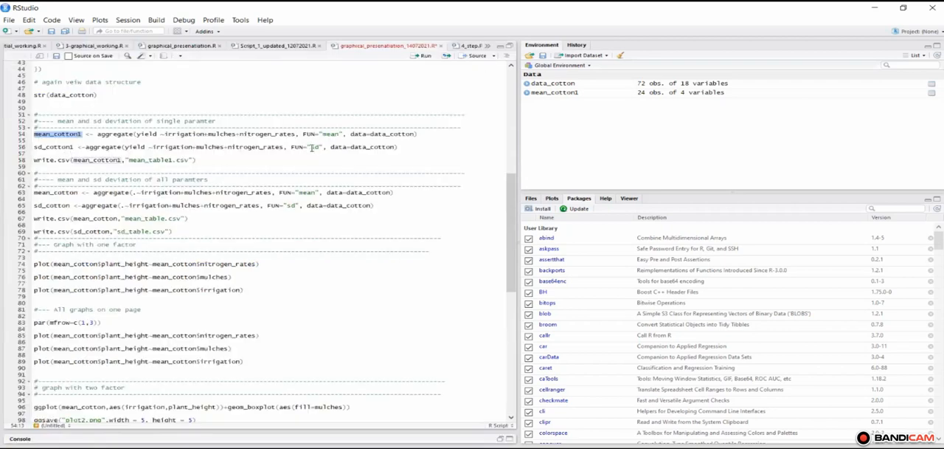
# Step: Check the FUN="sd" argument of the sd_cotton1 aggregate line and run that line
pyautogui.doubleClick(313, 147)
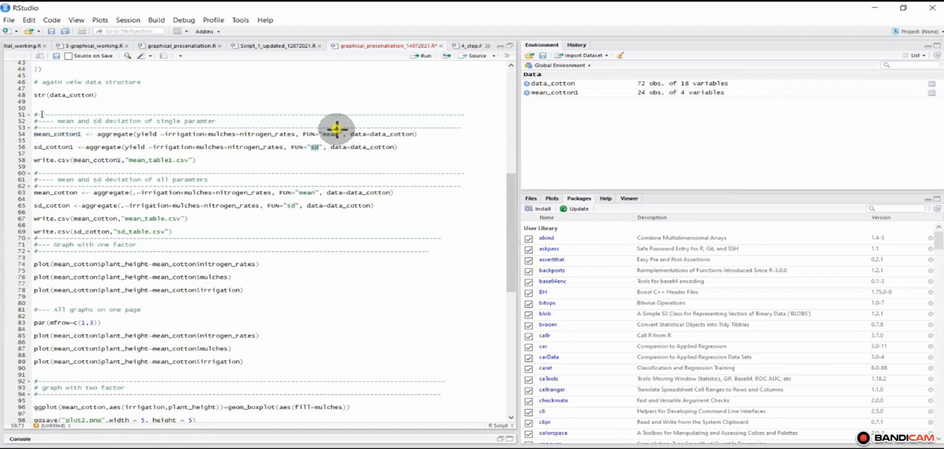
pyautogui.moveTo(336, 129); pyautogui.dragTo(321, 145)
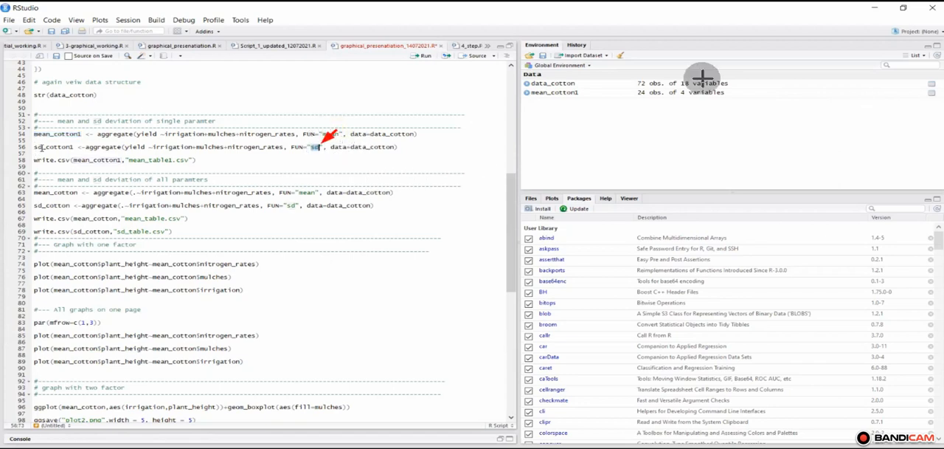
pyautogui.click(35, 148)
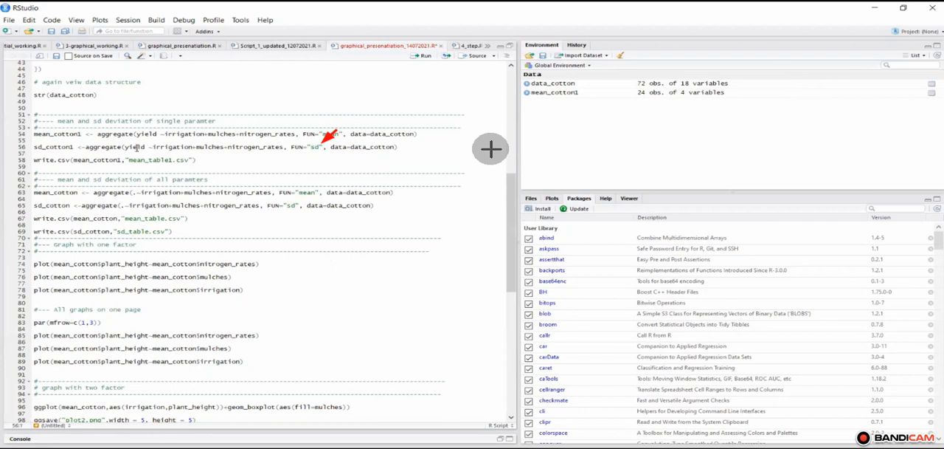
pyautogui.click(426, 57)
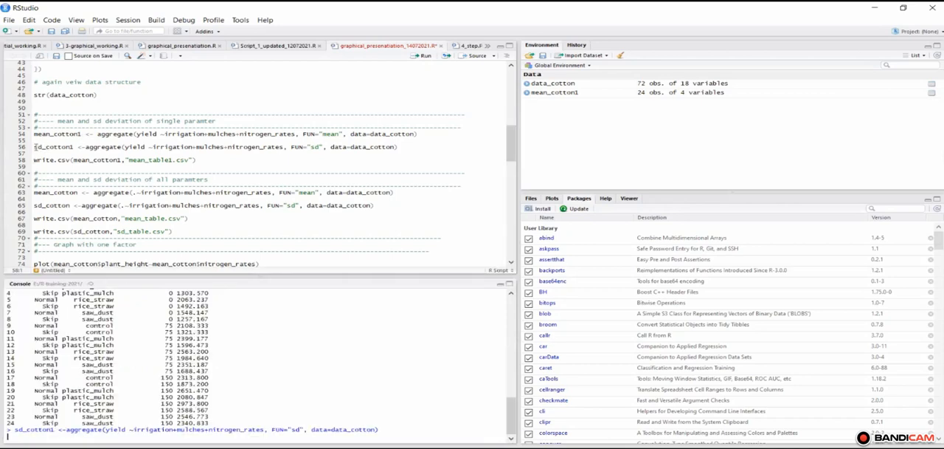
# Step: Print sd_cotton1 and examine its yield standard deviations in the enlarged console before returning to the script
pyautogui.doubleClick(59, 146)
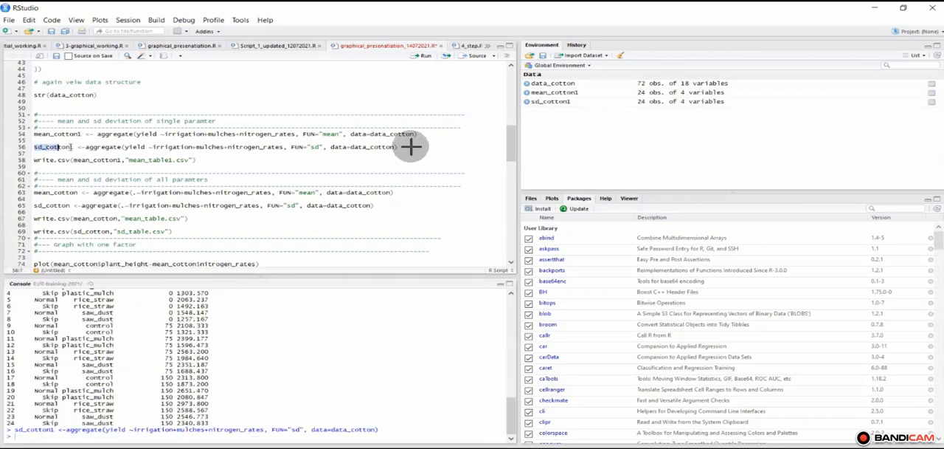
pyautogui.click(426, 57)
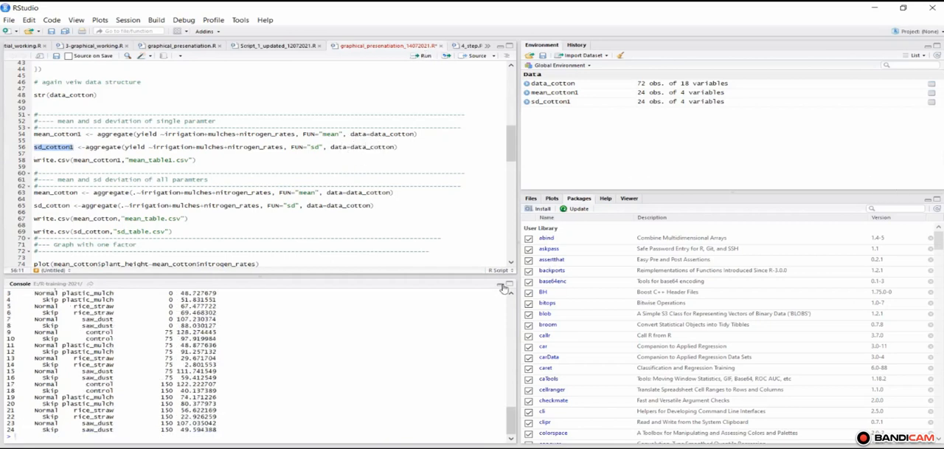
pyautogui.moveTo(31, 133)
pyautogui.mouseDown()
pyautogui.moveTo(102, 156)
pyautogui.moveTo(312, 149)
pyautogui.moveTo(421, 171)
pyautogui.mouseUp()
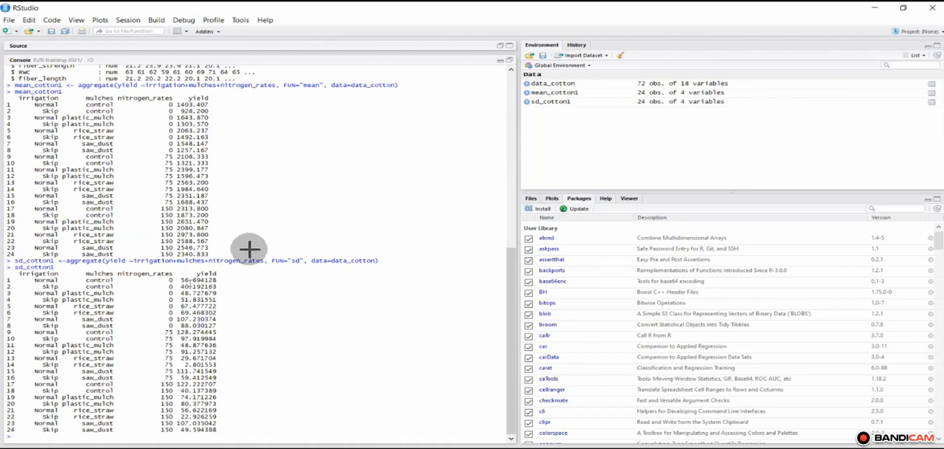
pyautogui.click(502, 64)
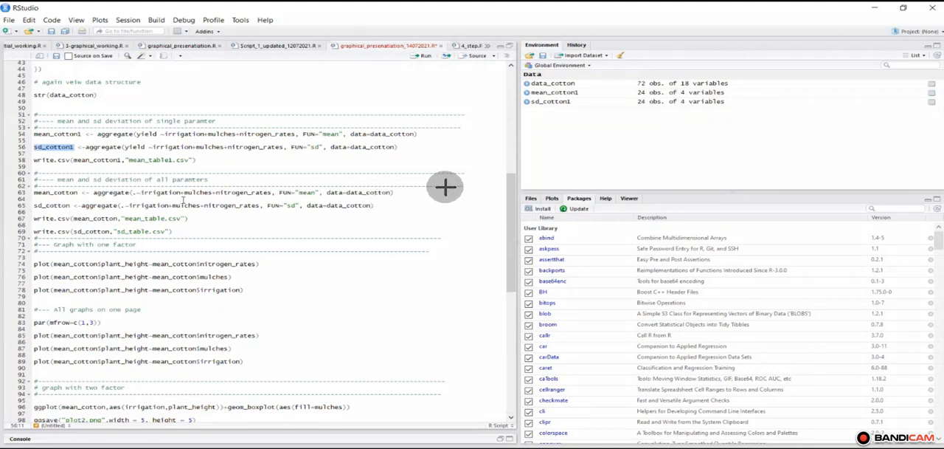
# Step: Run the mean_cotton aggregate line covering all parameters by irrigation, mulches and nitrogen_rates, and print the mean_cotton table
pyautogui.moveTo(446, 189); pyautogui.dragTo(395, 191)
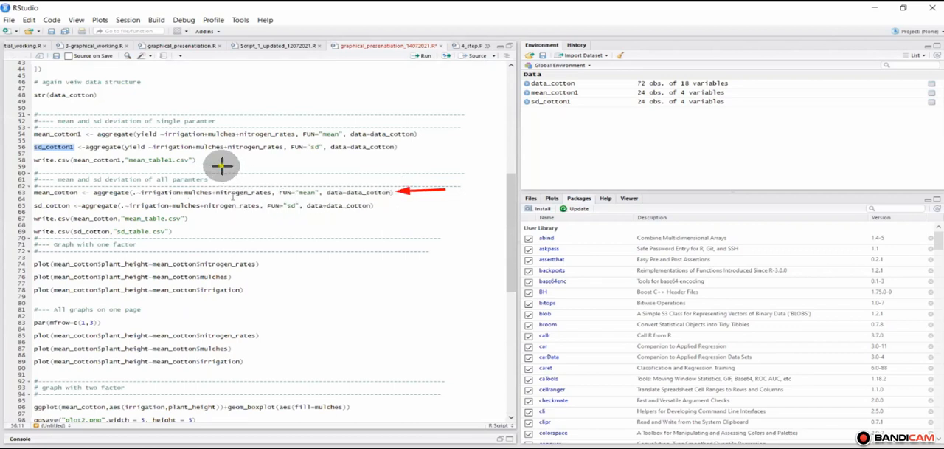
pyautogui.moveTo(222, 165); pyautogui.dragTo(222, 185)
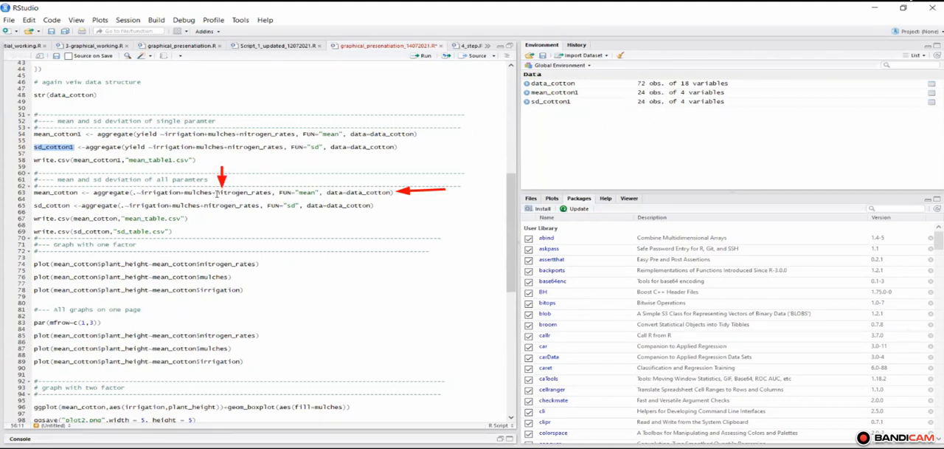
pyautogui.moveTo(137, 193); pyautogui.dragTo(249, 193)
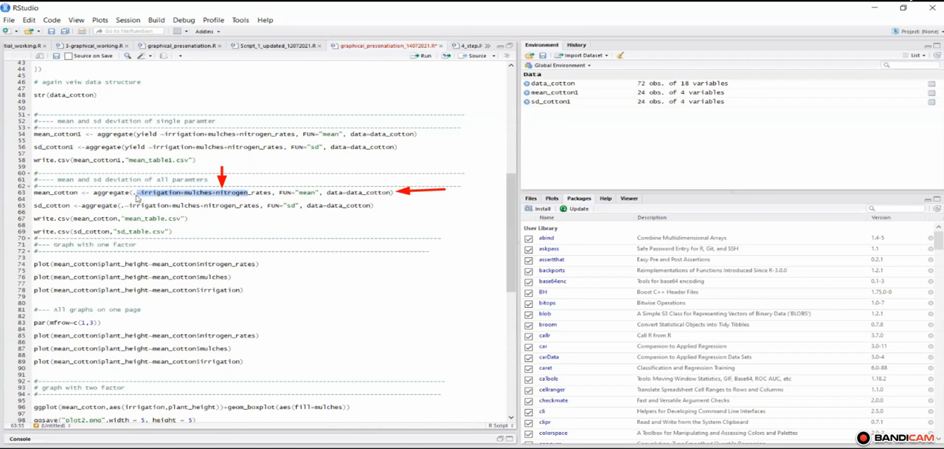
pyautogui.click(34, 195)
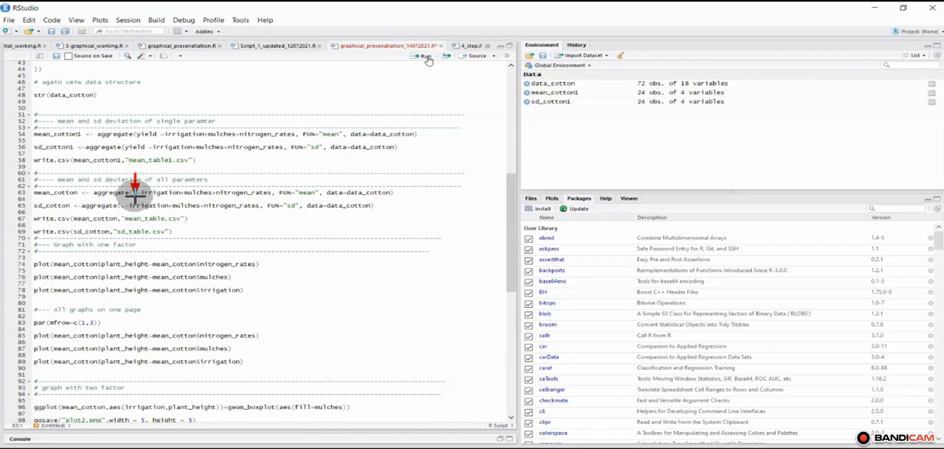
pyautogui.click(426, 58)
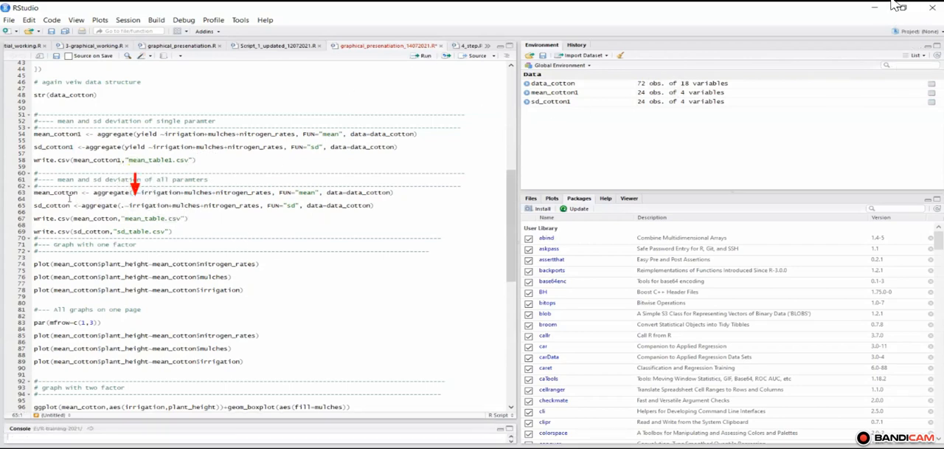
pyautogui.hotkey('ctrl', 'Return')
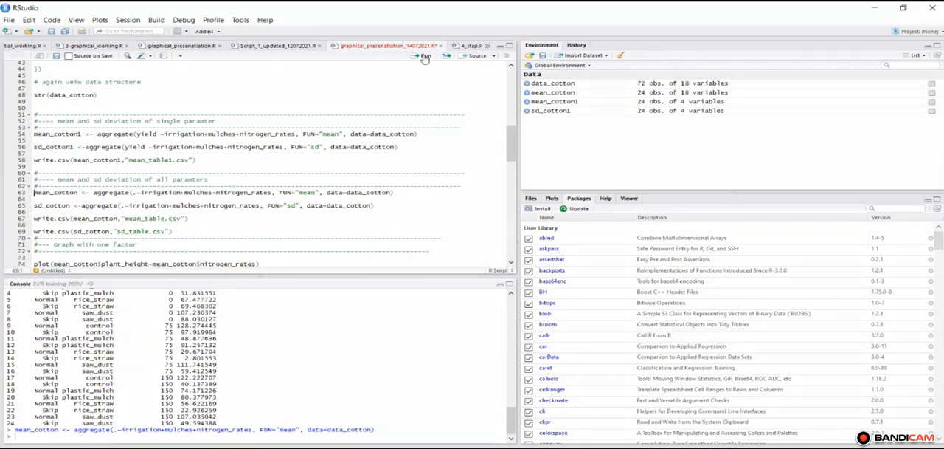
pyautogui.hotkey('ctrl', 'shift', 'Right')
pyautogui.click(424, 57)
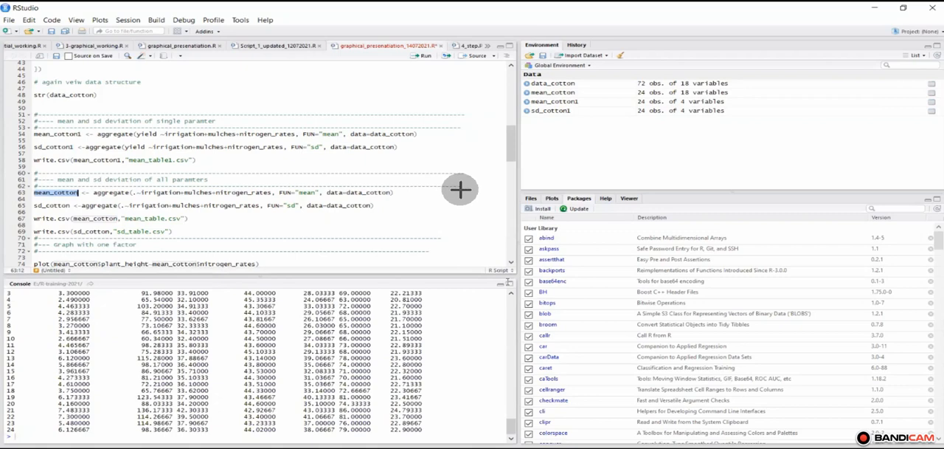
# Step: Enlarge the console to examine the mean_cotton columns through fiber_length and the earlier output, and collapse it to return to the script
pyautogui.hotkey('ctrl', 'shift', '2')
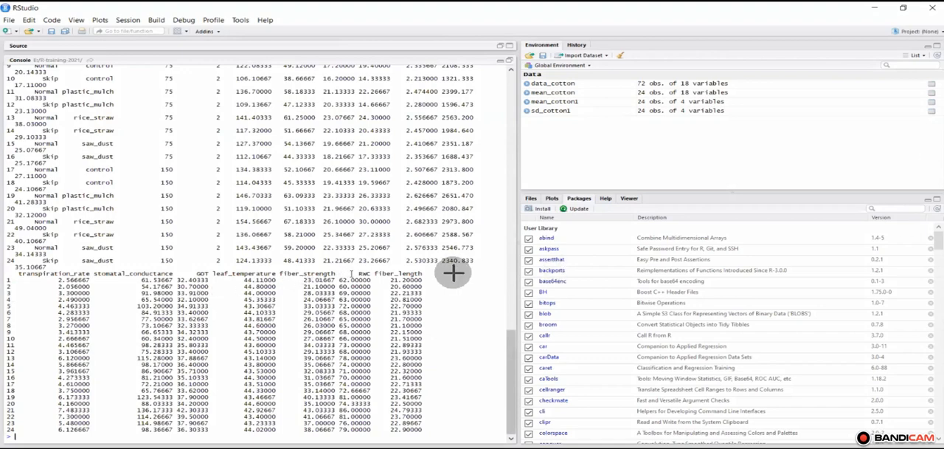
pyautogui.moveTo(472, 272); pyautogui.dragTo(421, 274)
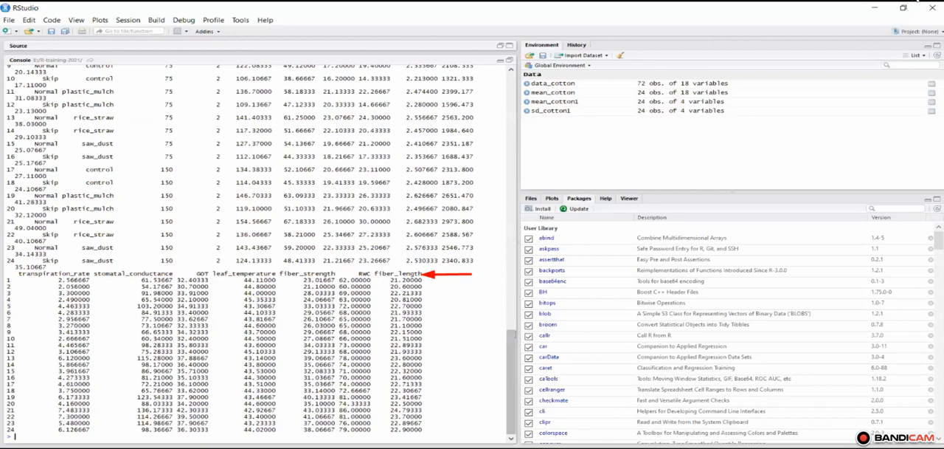
pyautogui.scroll(10, 511, 411)
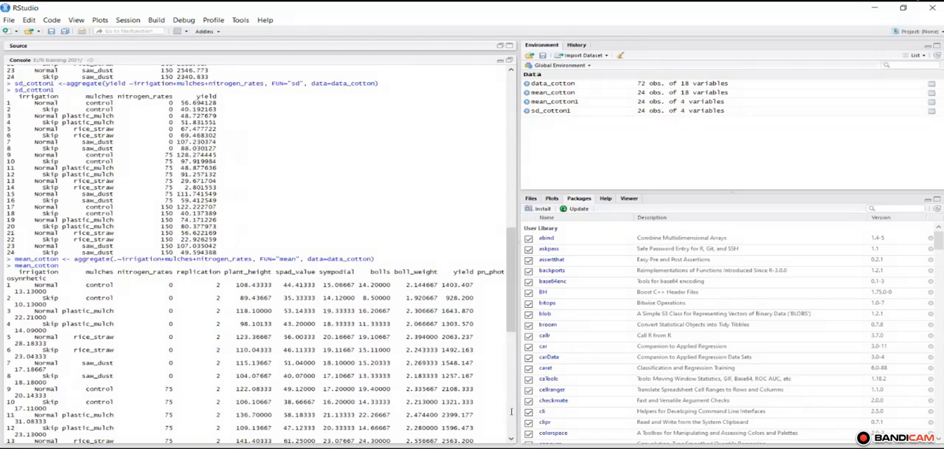
pyautogui.moveTo(512, 306); pyautogui.dragTo(511, 308)
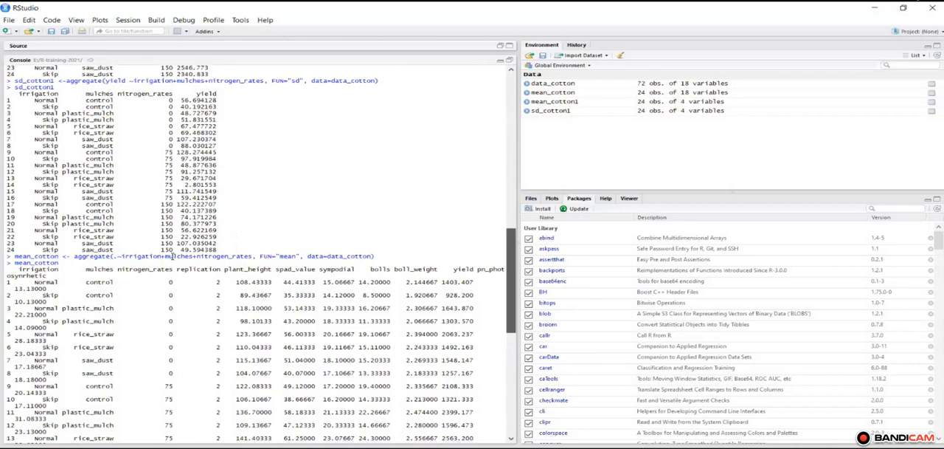
pyautogui.scroll(-6, 211, 294)
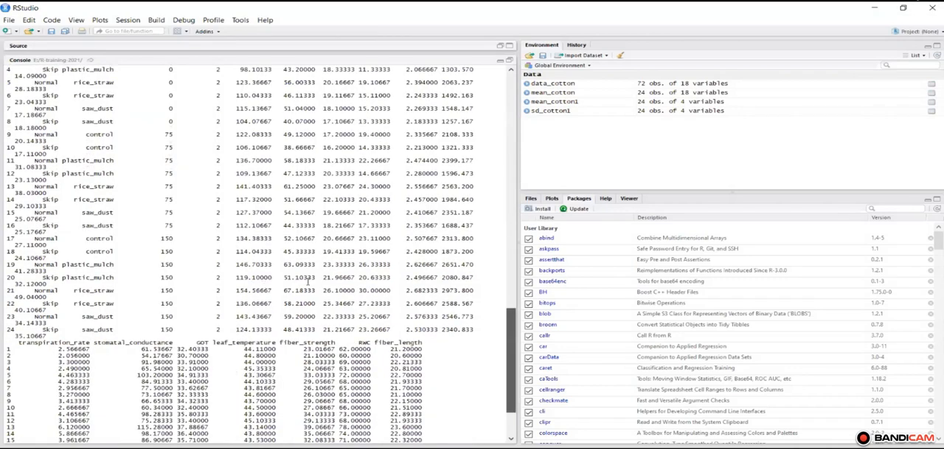
pyautogui.scroll(-3, 330, 279)
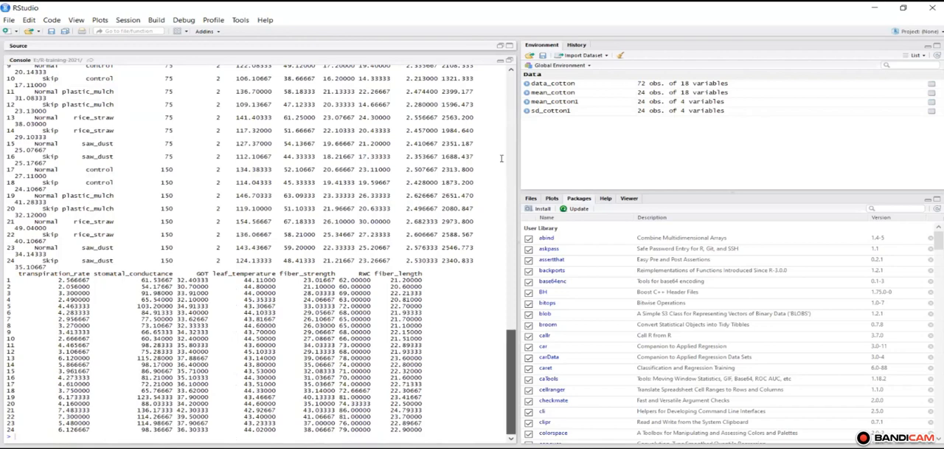
pyautogui.scroll(1, 504, 133)
pyautogui.scroll(10, 505, 106)
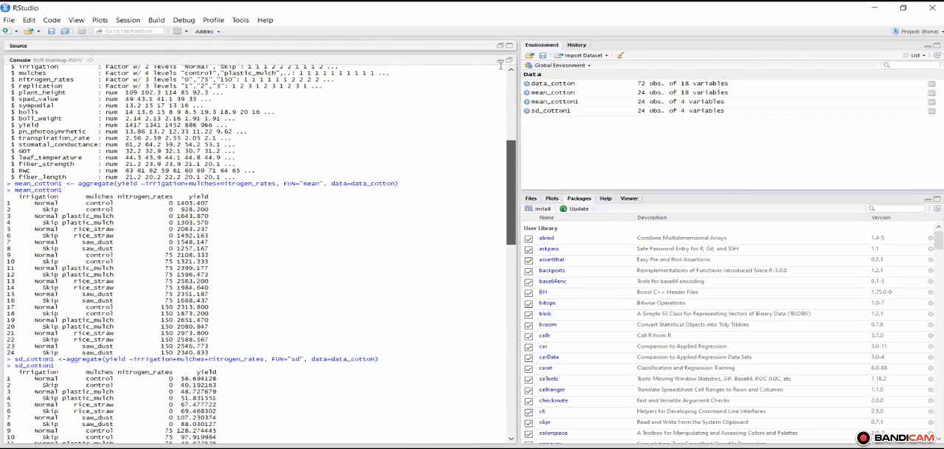
pyautogui.scroll(8, 502, 65)
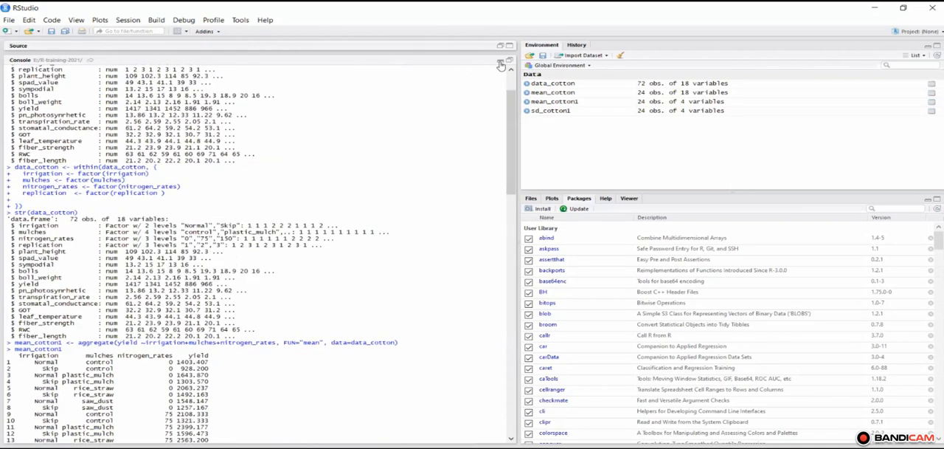
pyautogui.click(501, 62)
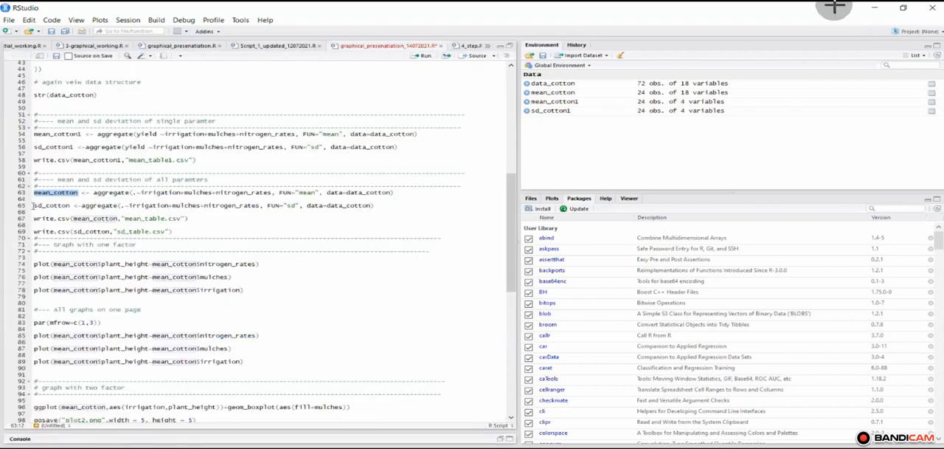
# Step: Run the sd_cotton aggregate line with FUN="sd" for all parameters by irrigation, mulches and nitrogen_rates, and highlight the sd_cotton object name
pyautogui.click(33, 206)
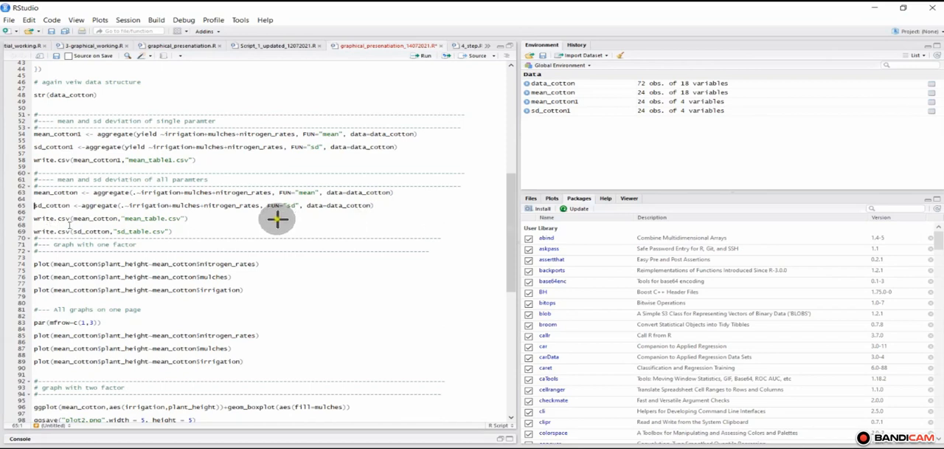
pyautogui.moveTo(277, 218); pyautogui.dragTo(193, 219)
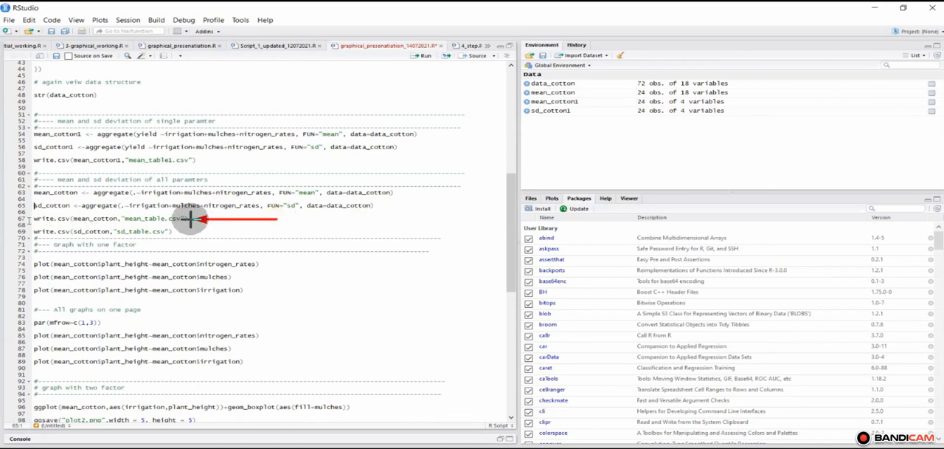
pyautogui.click(425, 58)
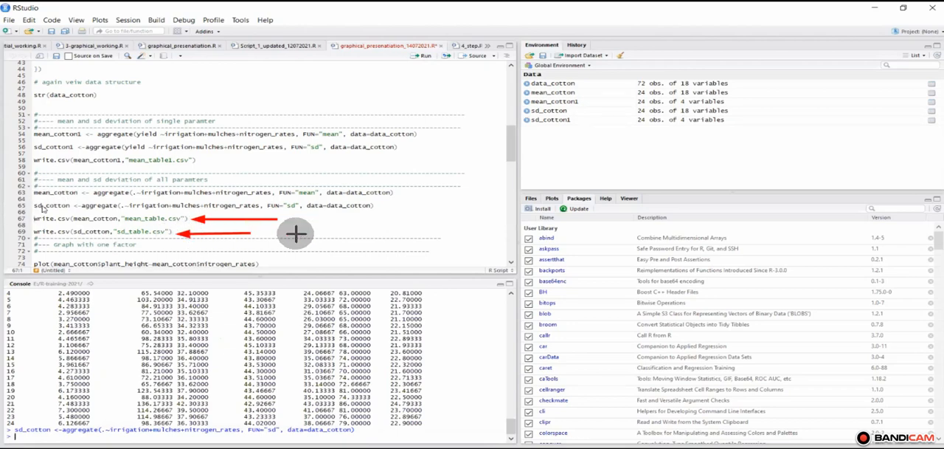
pyautogui.moveTo(34, 193); pyautogui.dragTo(75, 206)
pyautogui.hotkey('shift', 'Left')
pyautogui.hotkey('shift', 'Left')
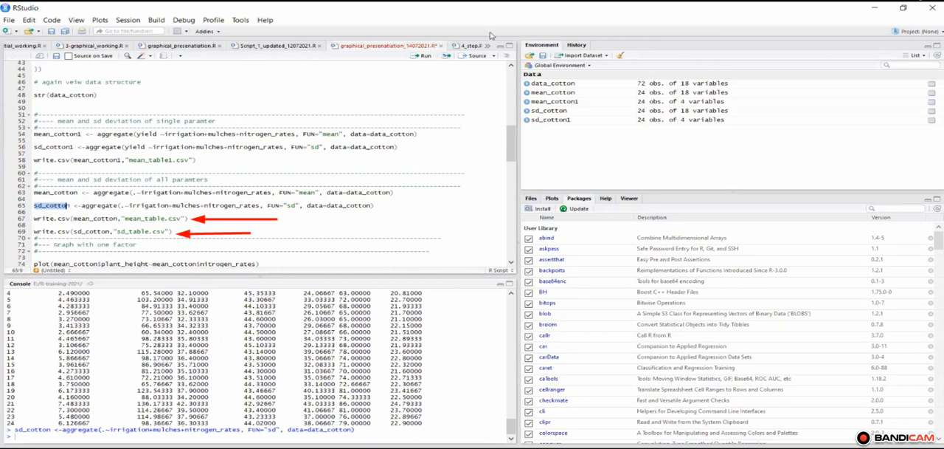
# Step: Export mean_cotton to mean_table.csv and sd_cotton to sd_table.csv by running the two write.csv lines
pyautogui.press('Down')
pyautogui.press('Down')
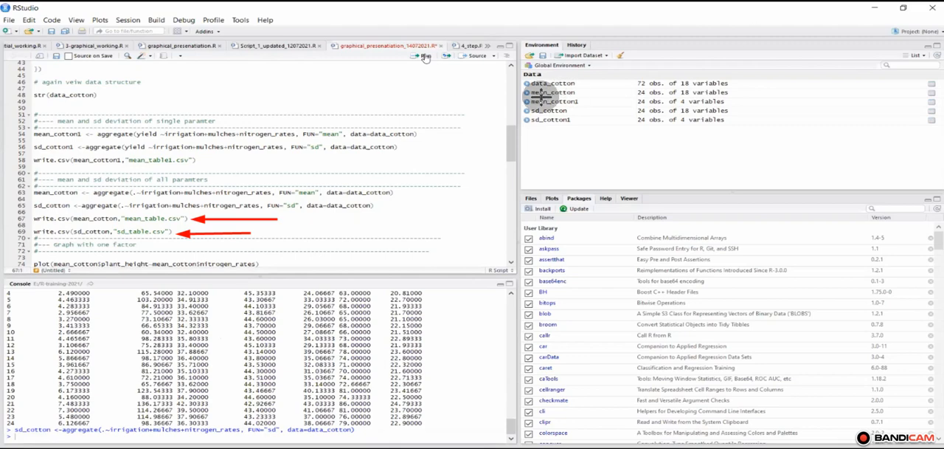
pyautogui.click(425, 58)
pyautogui.moveTo(425, 93); pyautogui.dragTo(422, 65)
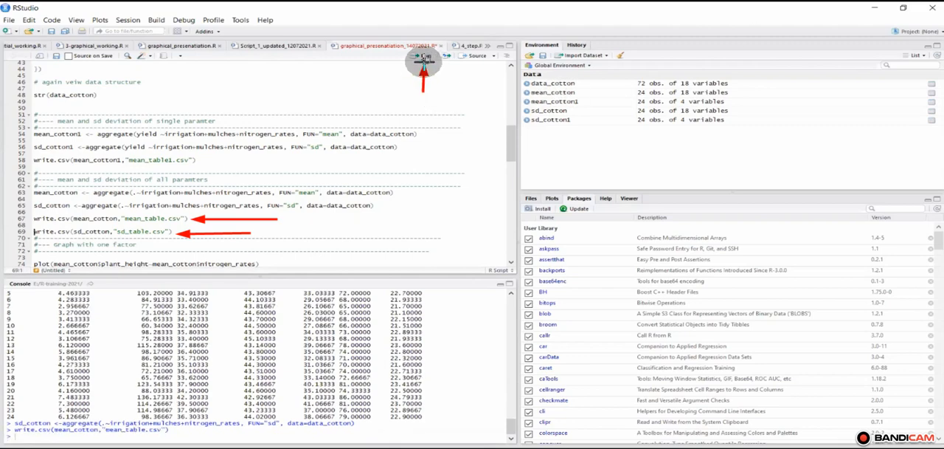
pyautogui.hotkey('ctrl', 'Return')
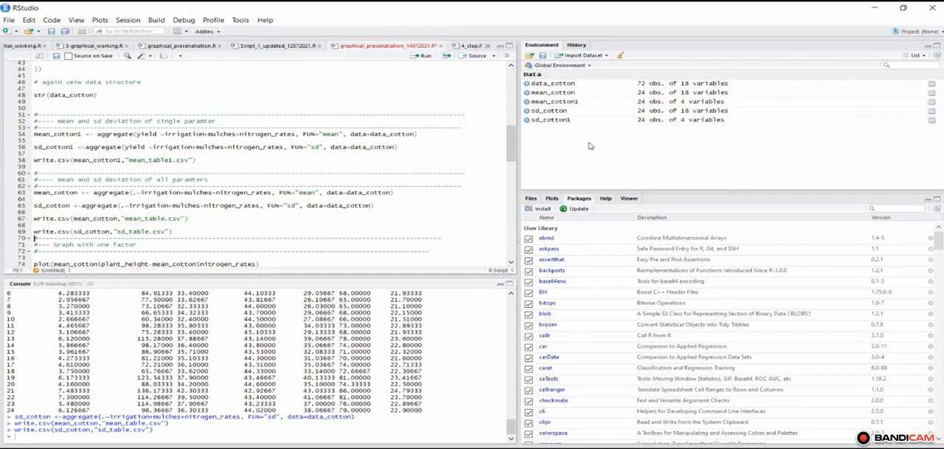
# Step: Switch to the other RStudio window and review the script's setup section down to the setwd line for the working directory
pyautogui.hotkey('alt', 'Tab')
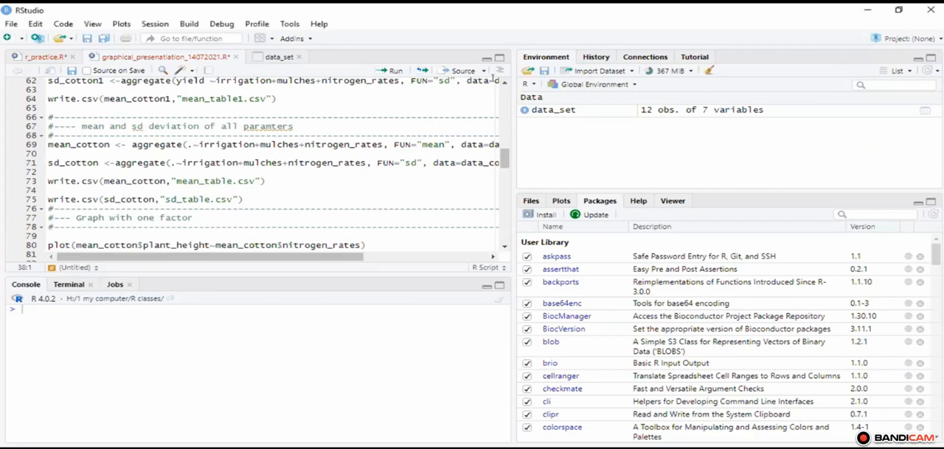
pyautogui.click(502, 80)
pyautogui.scroll(5, 503, 86)
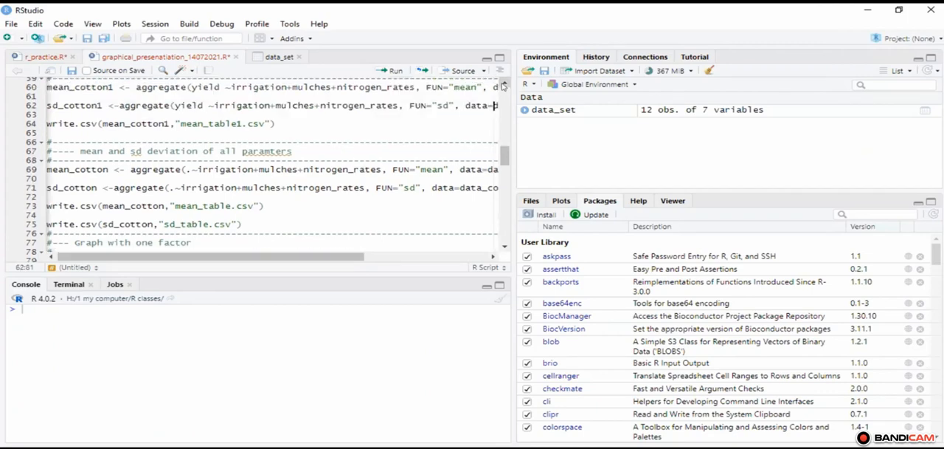
pyautogui.scroll(10, 504, 85)
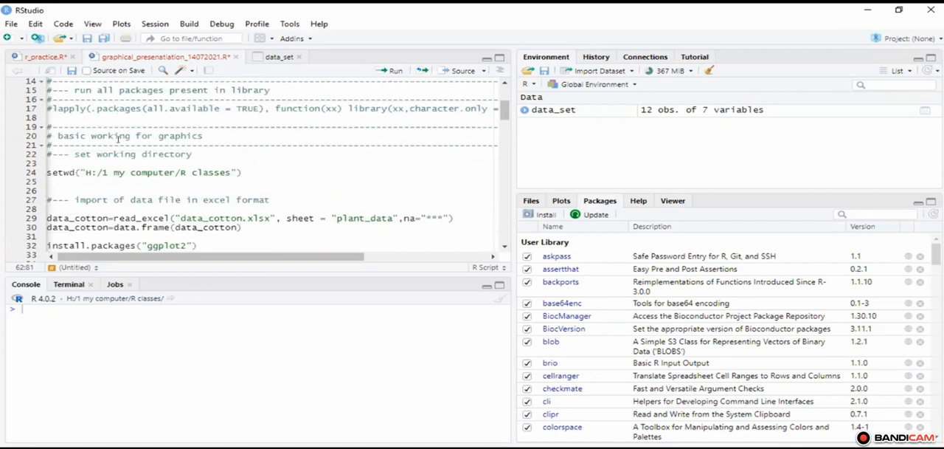
pyautogui.click(49, 107)
pyautogui.write('#')
pyautogui.click(56, 172)
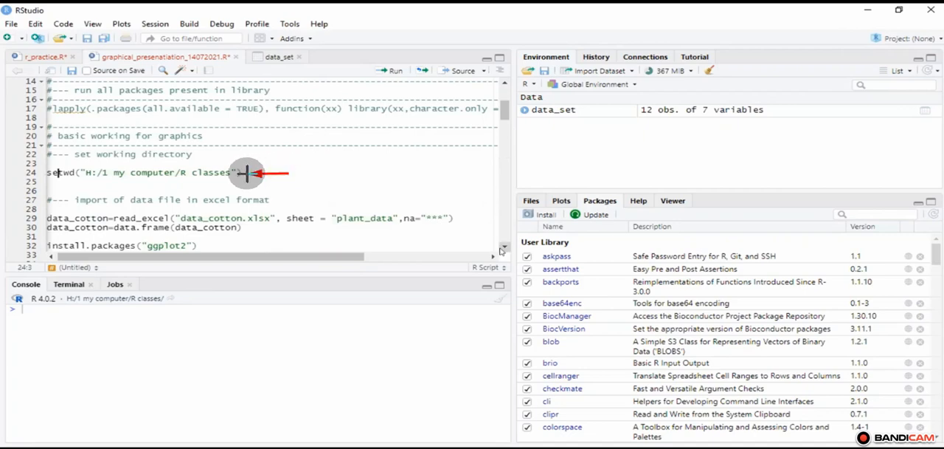
# Step: Review the install.packages lines for ggplot2, readxl and xlsx below the data import
pyautogui.scroll(-4, 334, 213)
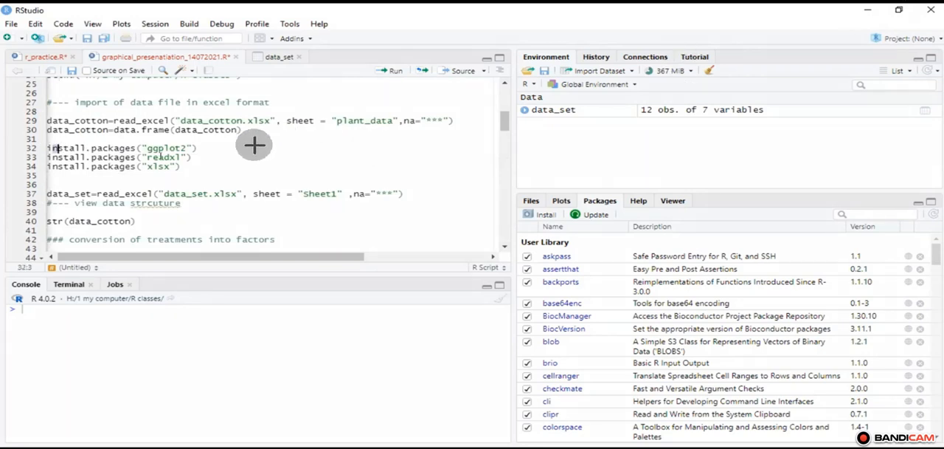
pyautogui.moveTo(50, 147); pyautogui.dragTo(180, 167)
pyautogui.click(181, 167)
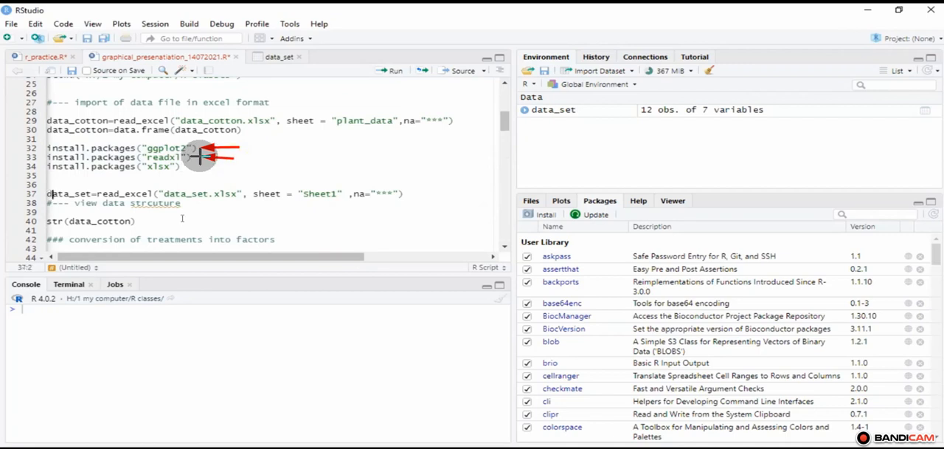
pyautogui.moveTo(57, 148)
pyautogui.mouseDown()
pyautogui.moveTo(176, 167)
pyautogui.moveTo(49, 177)
pyautogui.mouseUp()
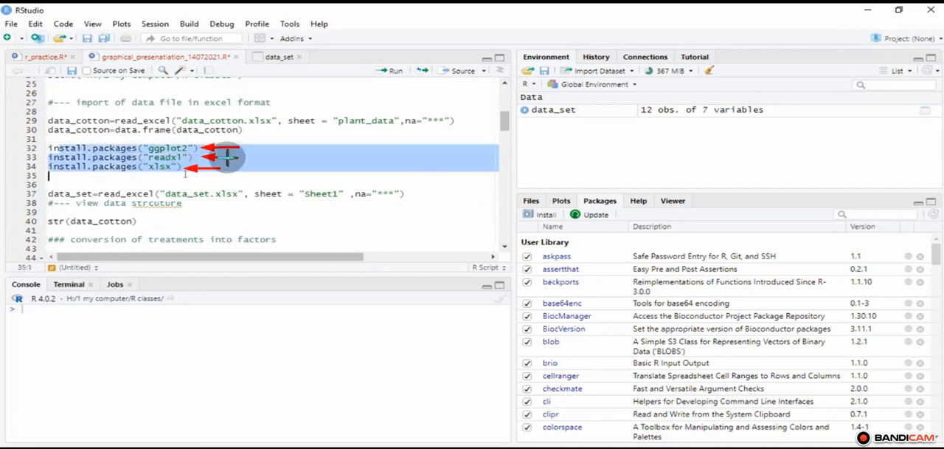
pyautogui.click(49, 185)
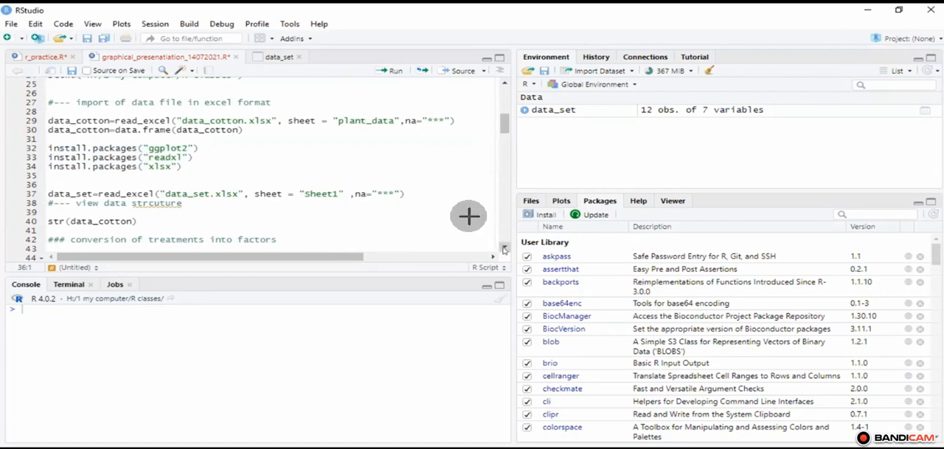
# Step: Look through the factor conversion code and locate the headings for mean and sd deviation of single and all parameters
pyautogui.scroll(-3, 502, 249)
pyautogui.scroll(-1, 504, 250)
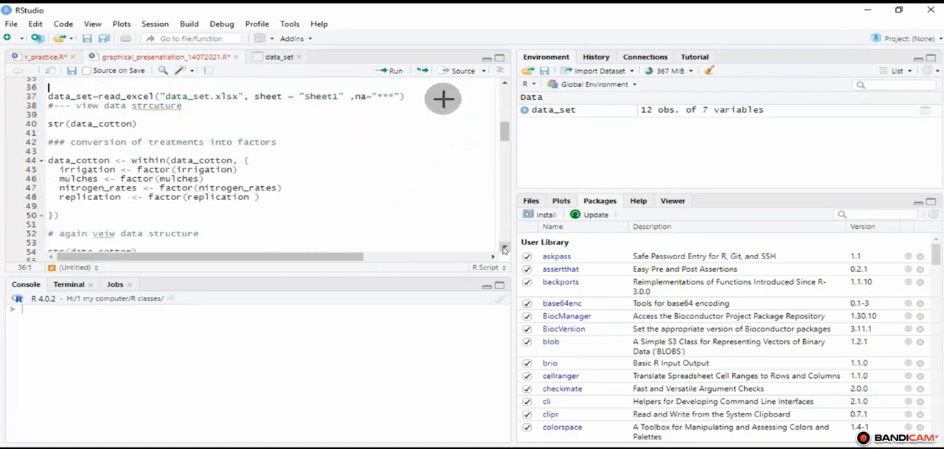
pyautogui.scroll(-4, 504, 250)
pyautogui.scroll(-4, 504, 250)
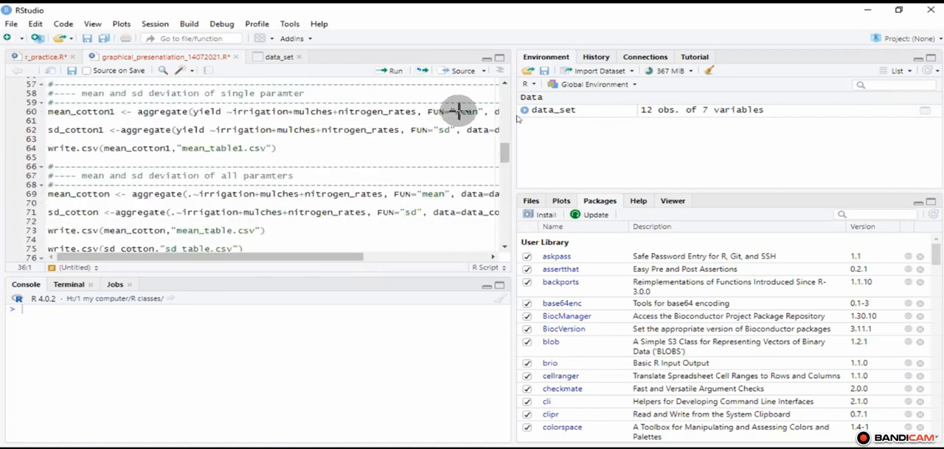
pyautogui.scroll(1, 459, 111)
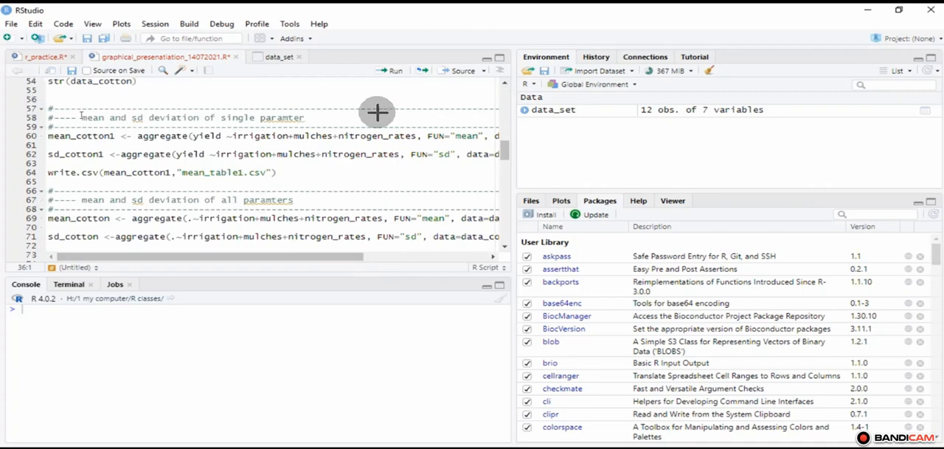
pyautogui.moveTo(354, 119); pyautogui.dragTo(299, 119)
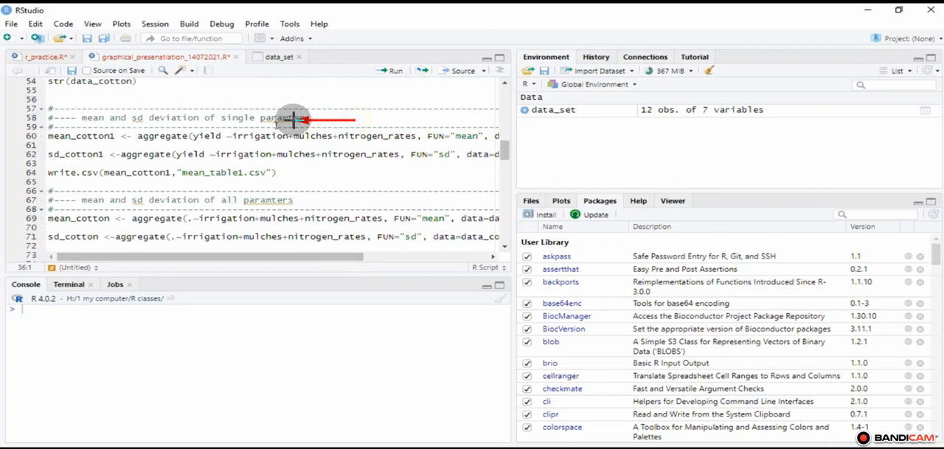
pyautogui.moveTo(405, 200); pyautogui.dragTo(299, 199)
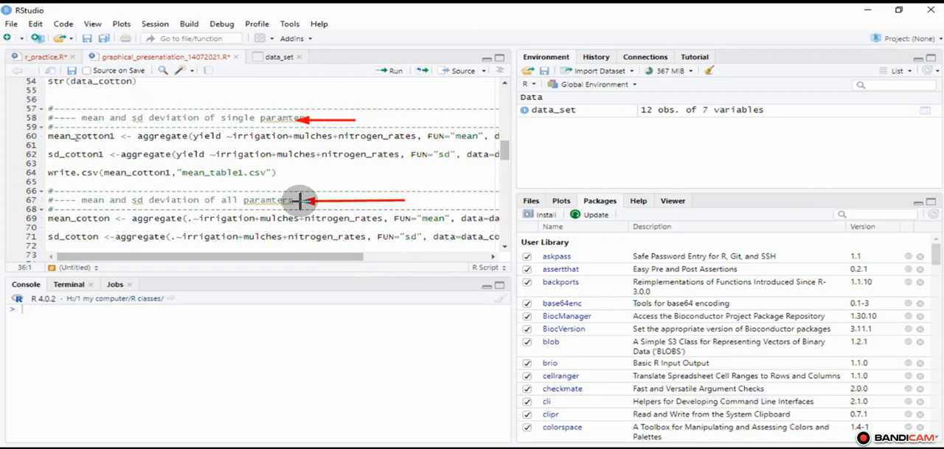
# Step: Examine the mean_cotton1 line's object name, its aggregate function and its yield response variable
pyautogui.click(46, 136)
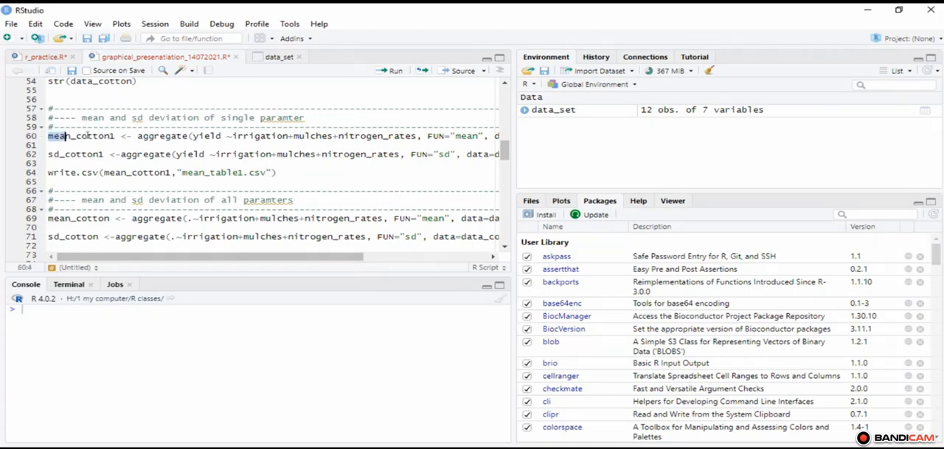
pyautogui.moveTo(77, 136); pyautogui.dragTo(110, 136)
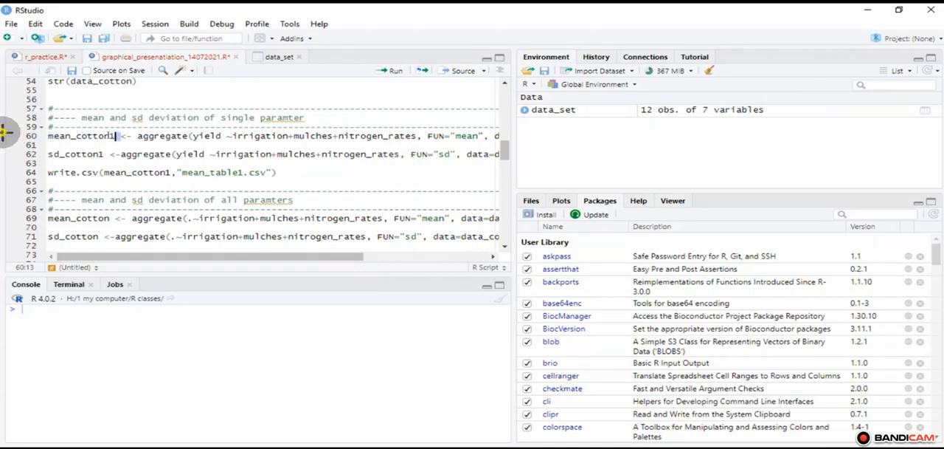
pyautogui.moveTo(4, 132); pyautogui.dragTo(29, 133)
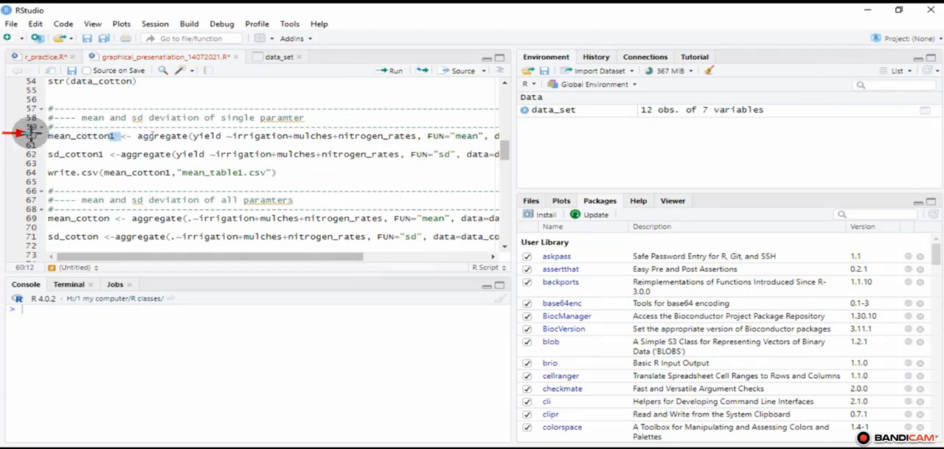
pyautogui.moveTo(145, 135); pyautogui.dragTo(183, 136)
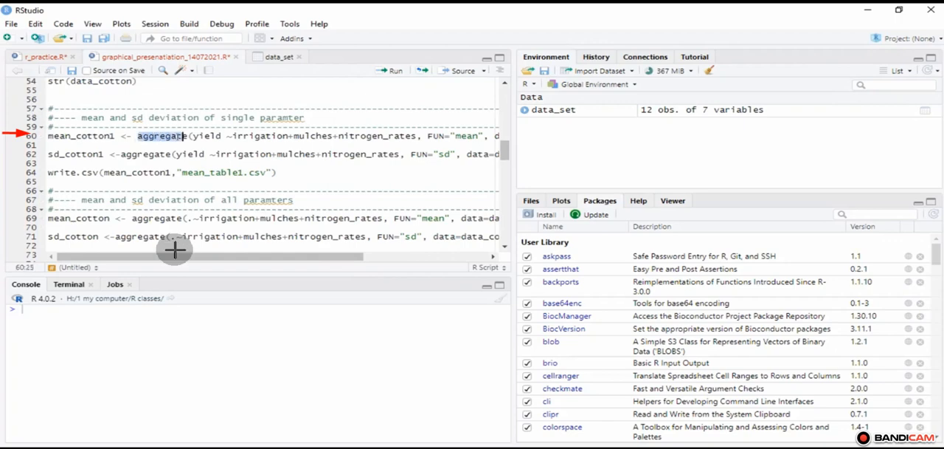
pyautogui.click(197, 137)
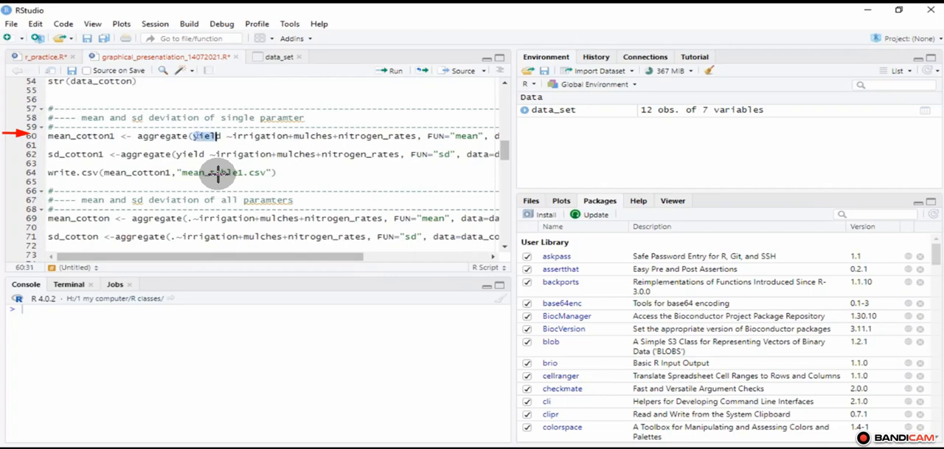
pyautogui.hotkey('shift', 'Right')
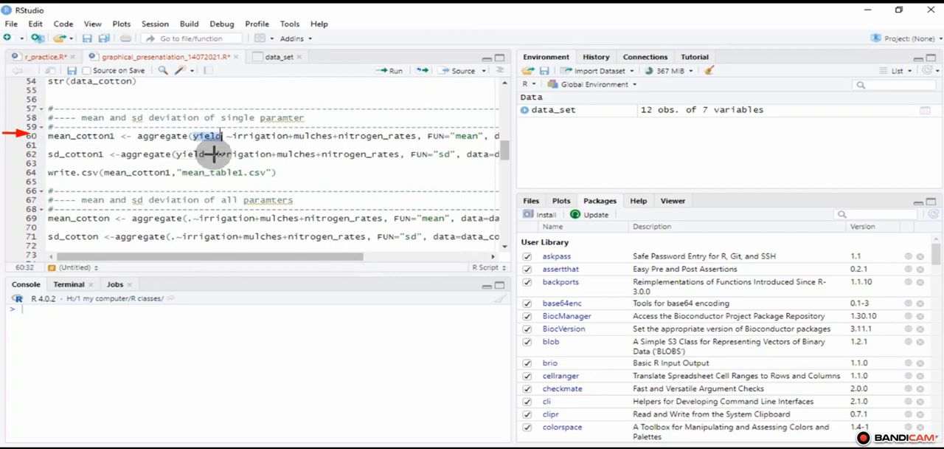
pyautogui.press('Right')
pyautogui.press('Left')
pyautogui.press('Left')
pyautogui.press('Down')
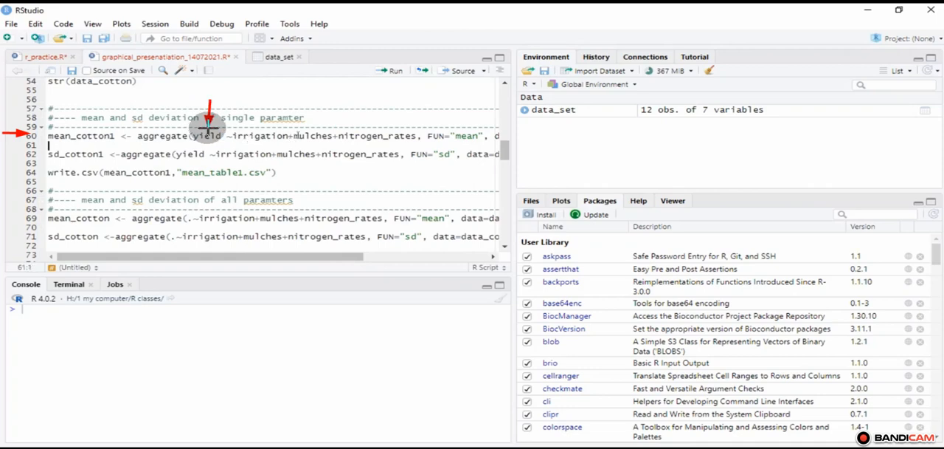
# Step: Examine the grouping factors, FUN="mean" and data arguments of the mean_cotton1 line, and compare with FUN="sd" in the sd_cotton1 line
pyautogui.moveTo(279, 105); pyautogui.dragTo(280, 129)
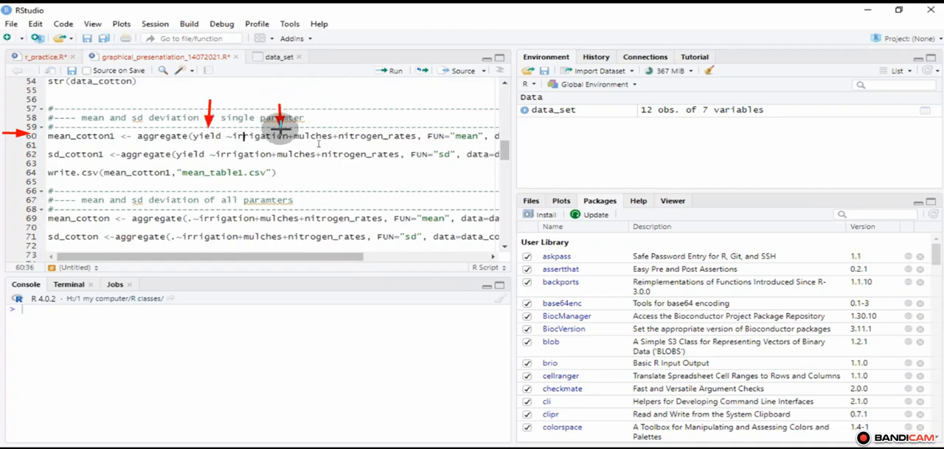
pyautogui.moveTo(348, 98); pyautogui.dragTo(350, 130)
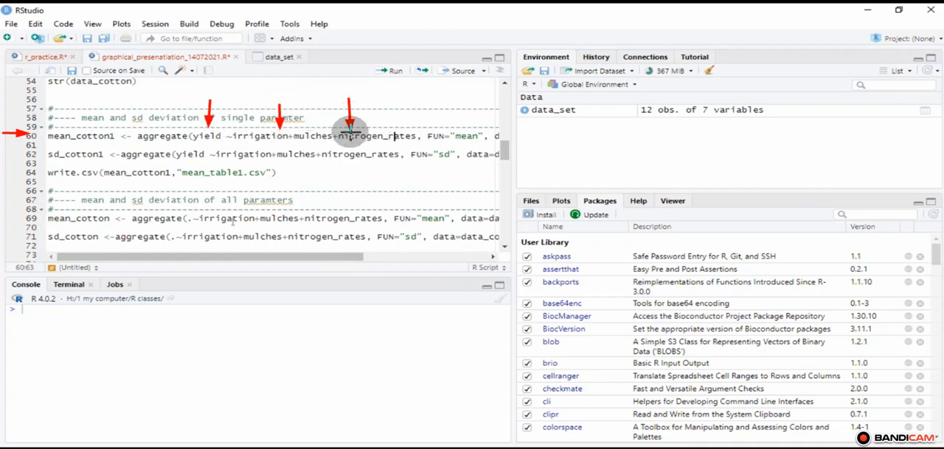
pyautogui.hscroll(3, 412, 107)
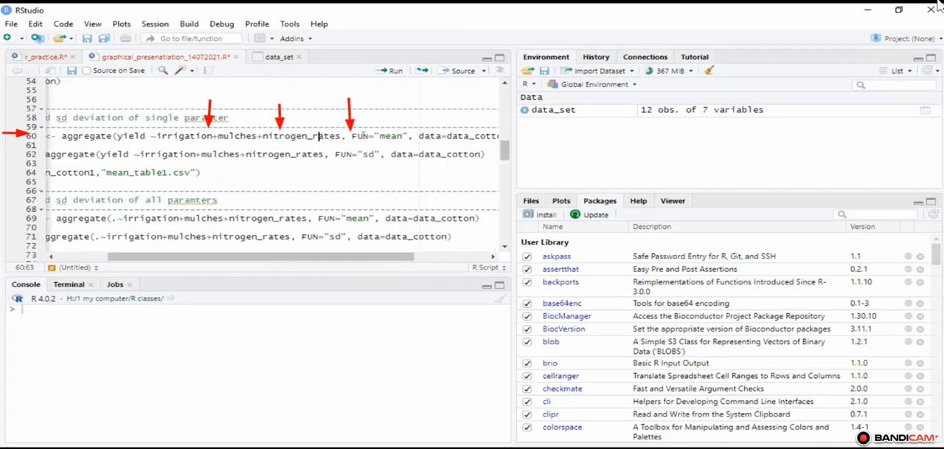
pyautogui.click(382, 136)
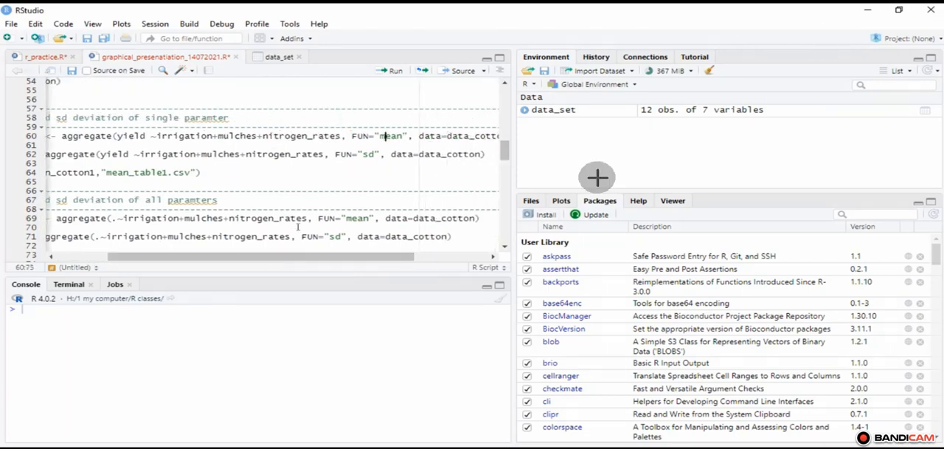
pyautogui.moveTo(330, 257); pyautogui.dragTo(367, 258)
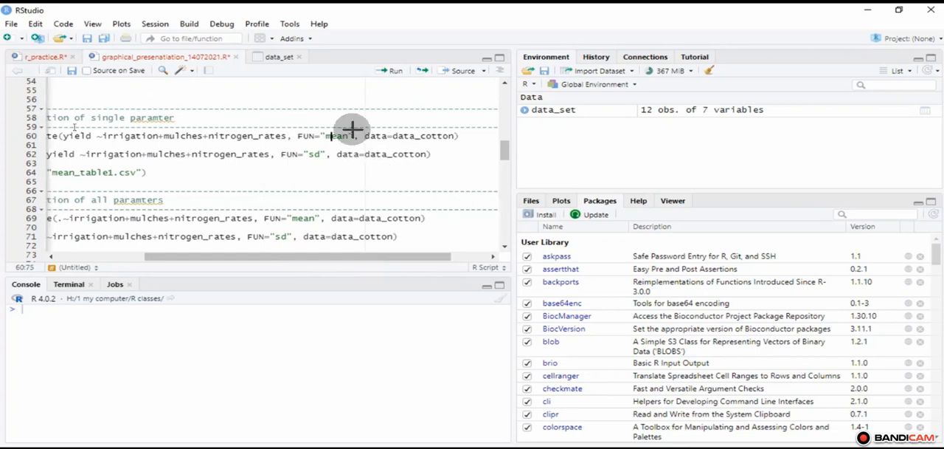
pyautogui.hscroll(-3, 338, 127)
pyautogui.moveTo(339, 130); pyautogui.dragTo(339, 115)
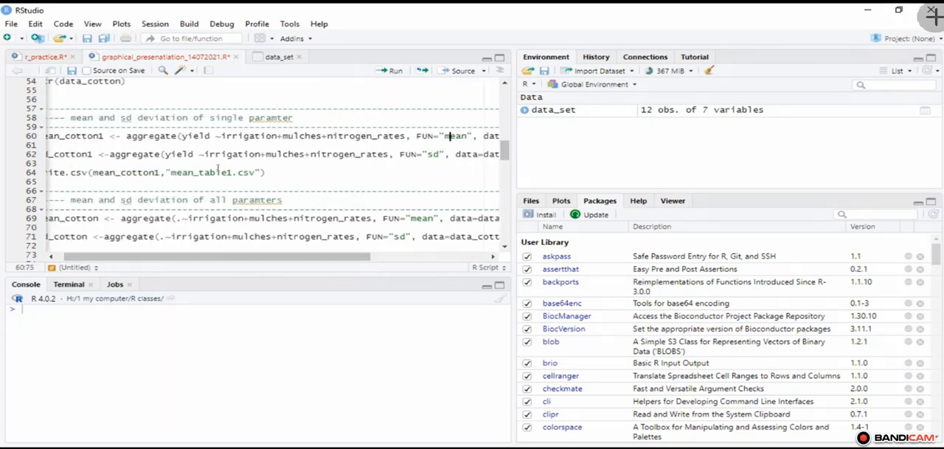
pyautogui.click(430, 154)
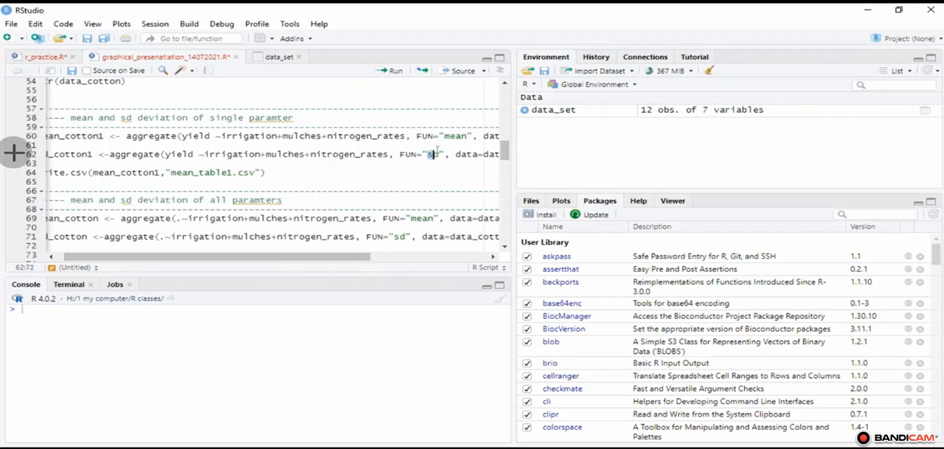
pyautogui.moveTo(430, 155); pyautogui.dragTo(440, 157)
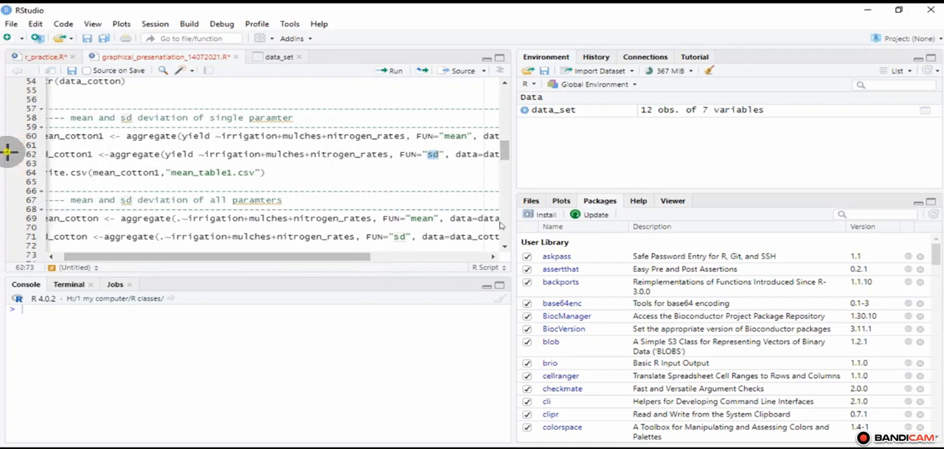
# Step: Examine the sd_cotton1 line and the write.csv line that exports mean_cotton1 to mean_table1.csv
pyautogui.moveTo(9, 153); pyautogui.dragTo(46, 153)
pyautogui.moveTo(128, 257); pyautogui.dragTo(121, 257)
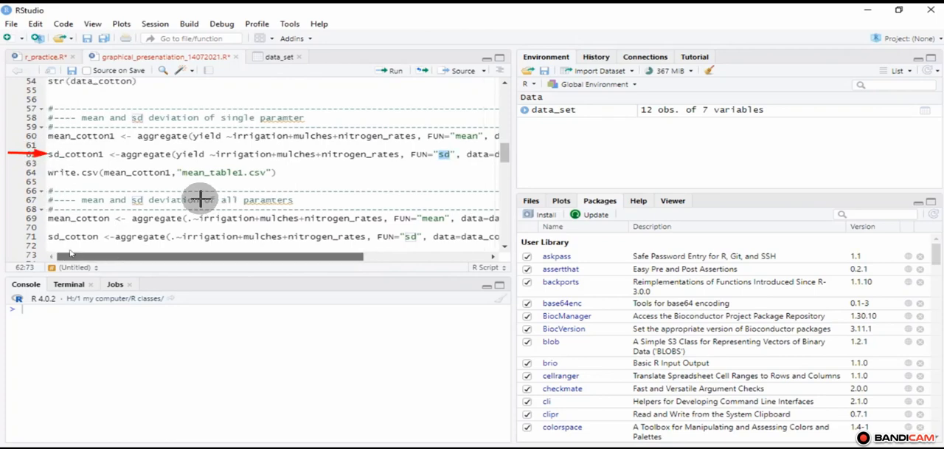
pyautogui.click(48, 171)
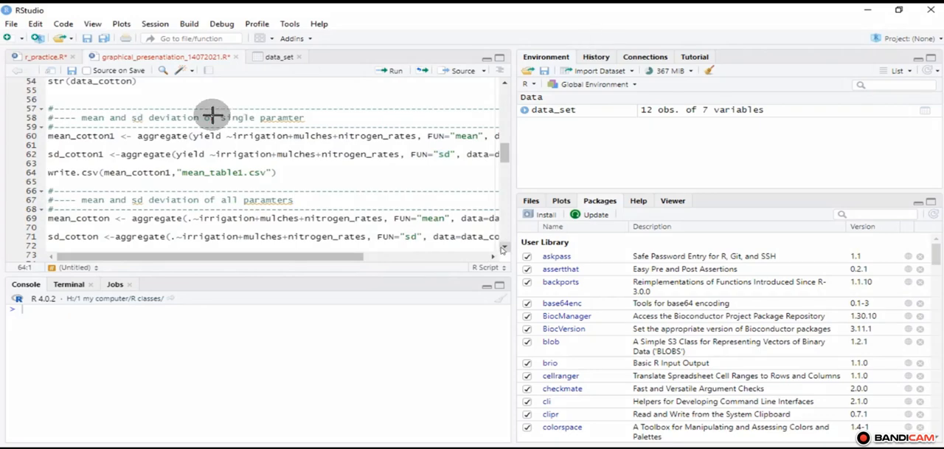
pyautogui.scroll(-2, 98, 228)
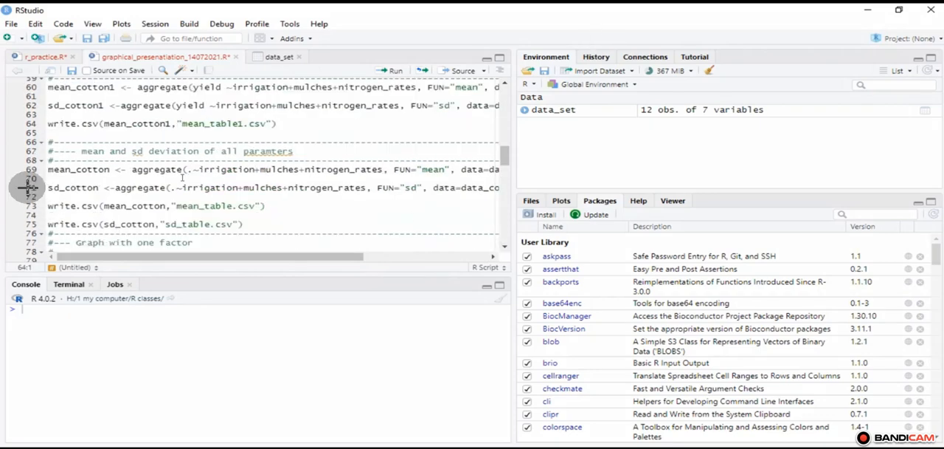
# Step: Examine the dot response in the mean_cotton aggregate formula, and view the variables of the data_set table for comparison
pyautogui.click(190, 170)
pyautogui.write('.')
pyautogui.moveTo(335, 147); pyautogui.dragTo(299, 151)
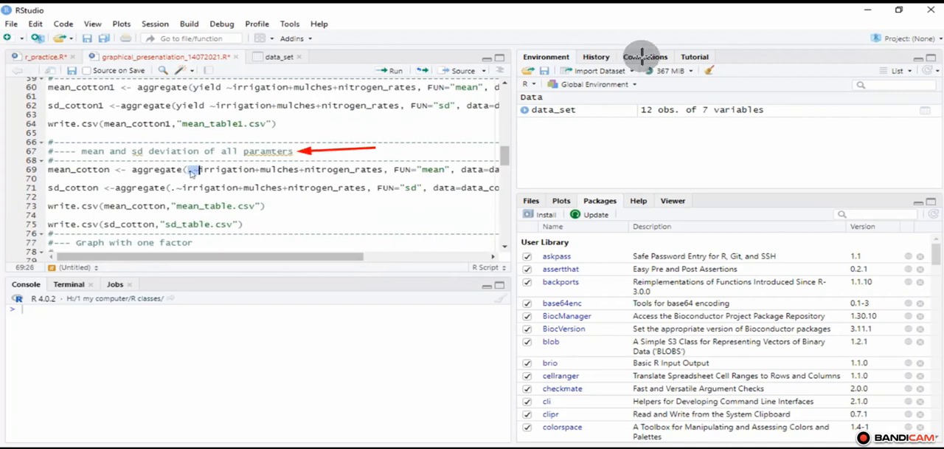
pyautogui.press('Left')
pyautogui.press('Left')
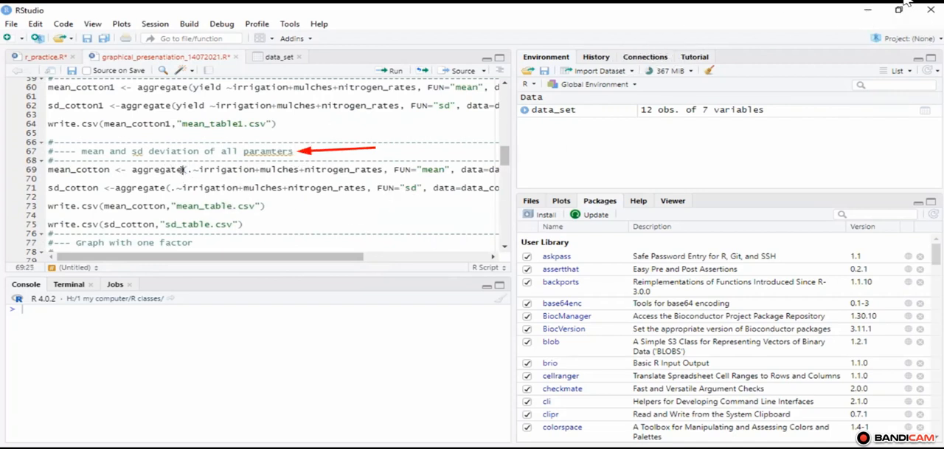
pyautogui.click(702, 111)
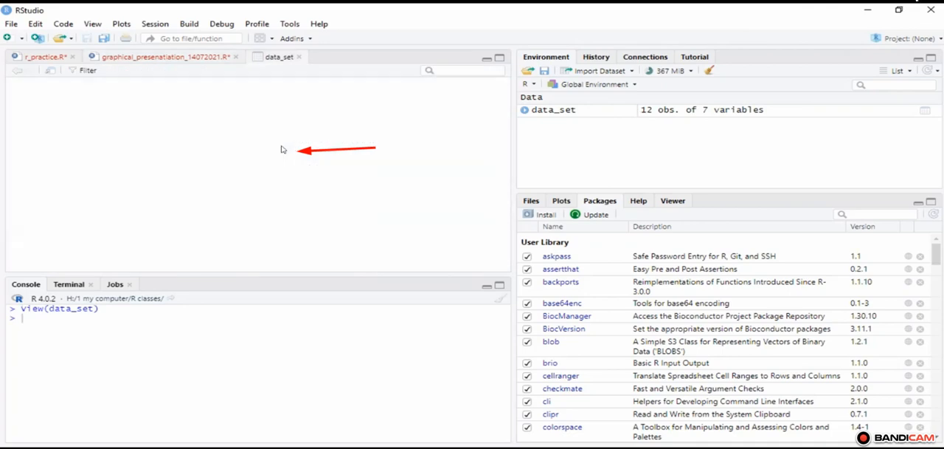
pyautogui.click(151, 57)
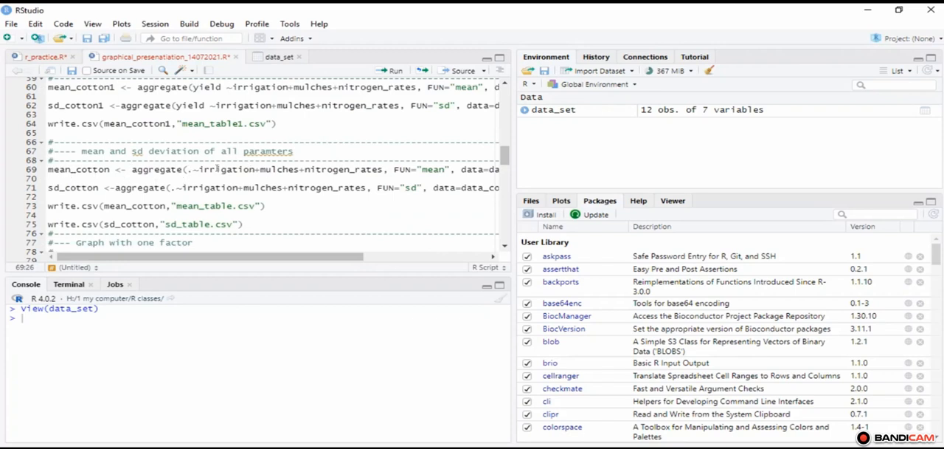
# Step: Examine the grouping factors of the mean_cotton line and the write.csv lines for mean_table.csv and sd_table.csv
pyautogui.moveTo(218, 169); pyautogui.dragTo(260, 169)
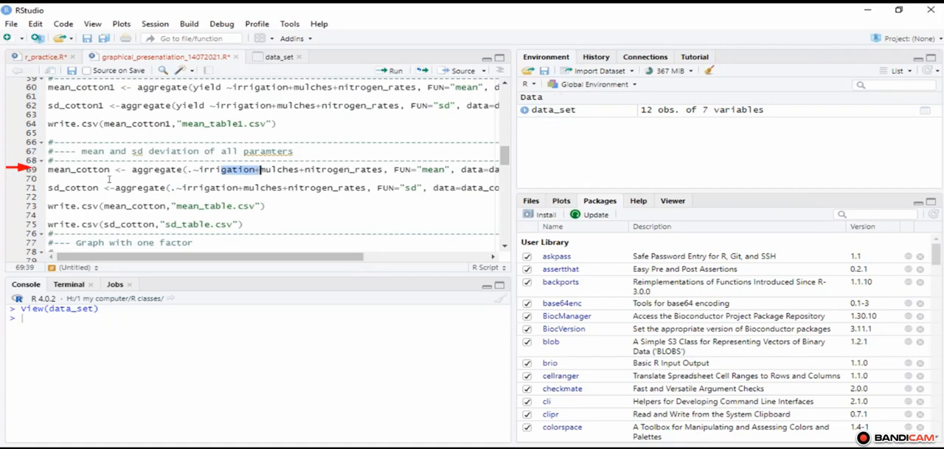
pyautogui.click(200, 211)
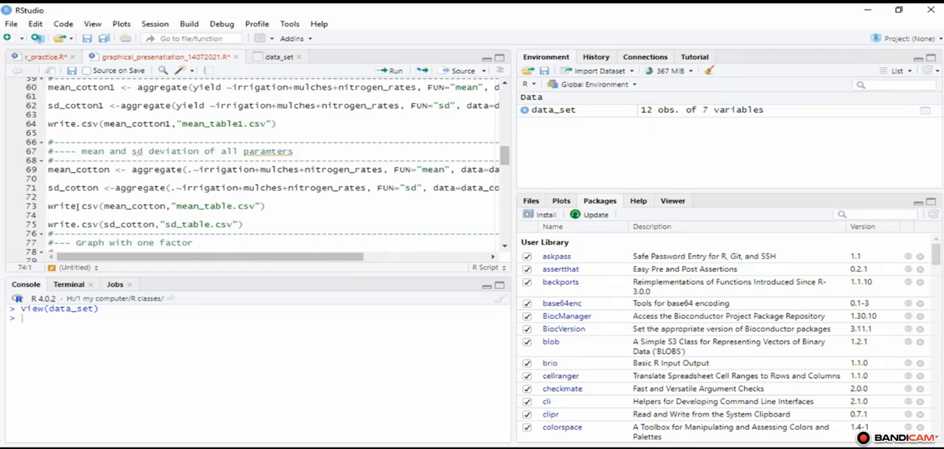
pyautogui.moveTo(60, 206); pyautogui.dragTo(265, 226)
pyautogui.click(275, 225)
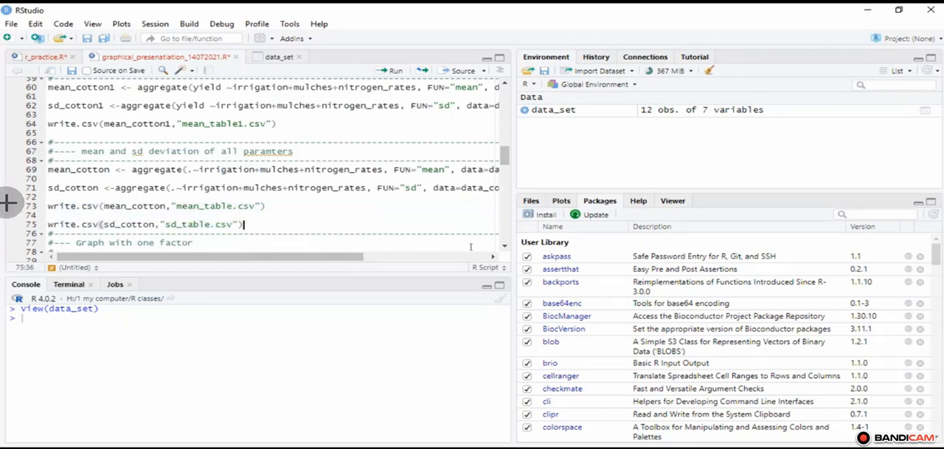
pyautogui.scroll(-2, 12, 210)
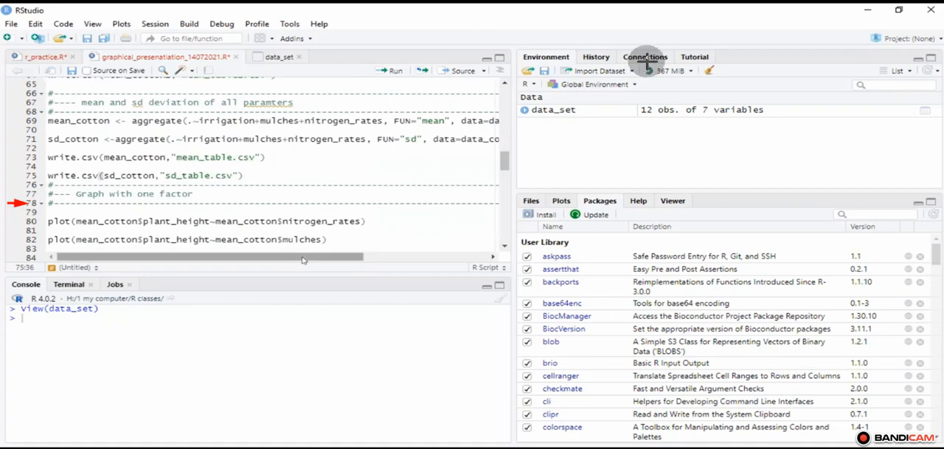
# Step: View the data_set table, examine its groups column, and sort the rows by bilurubin in ascending order
pyautogui.click(37, 58)
pyautogui.click(177, 57)
pyautogui.click(37, 57)
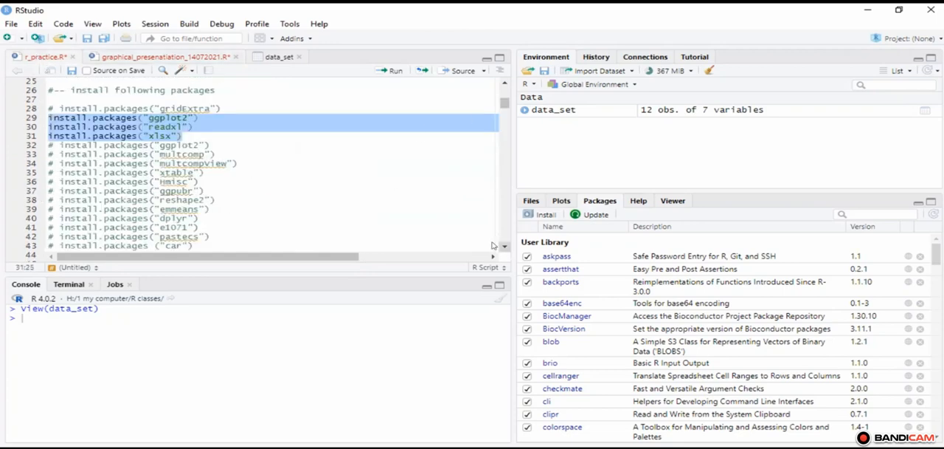
pyautogui.click(279, 57)
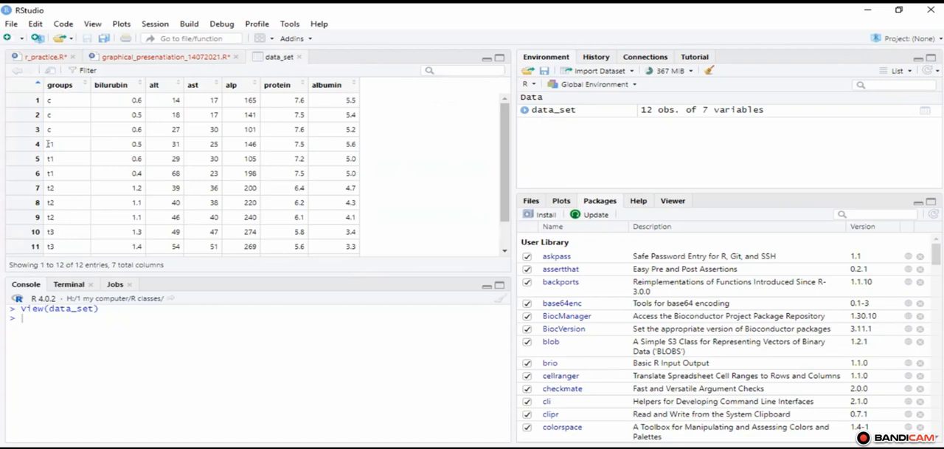
pyautogui.moveTo(56, 98); pyautogui.dragTo(60, 140)
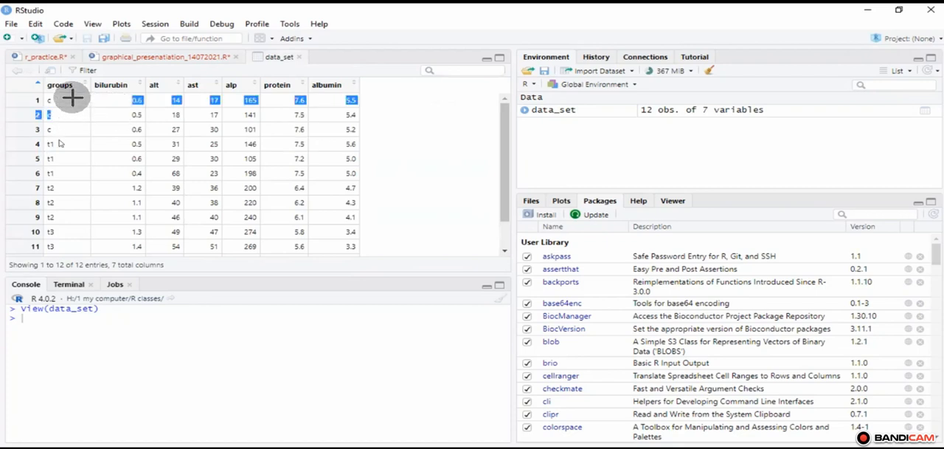
pyautogui.click(125, 87)
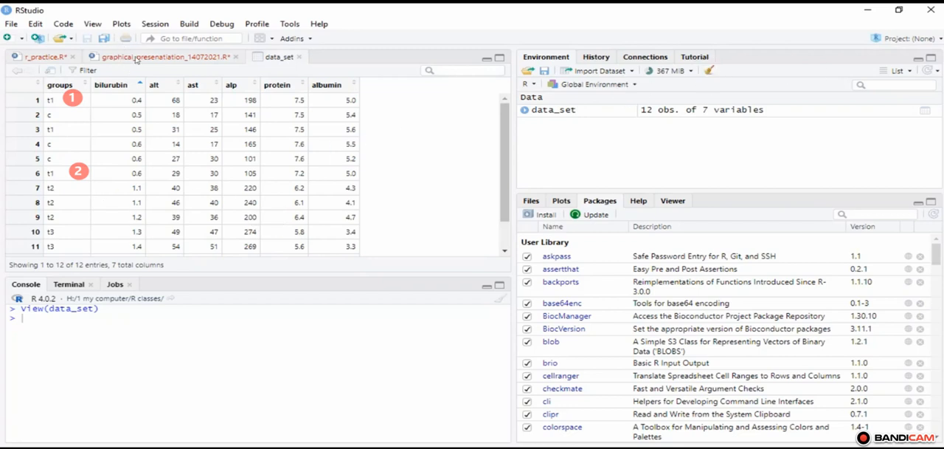
# Step: Look through the package and data_set import code in r_practice.R, and return to the data_set table
pyautogui.click(107, 58)
pyautogui.click(39, 57)
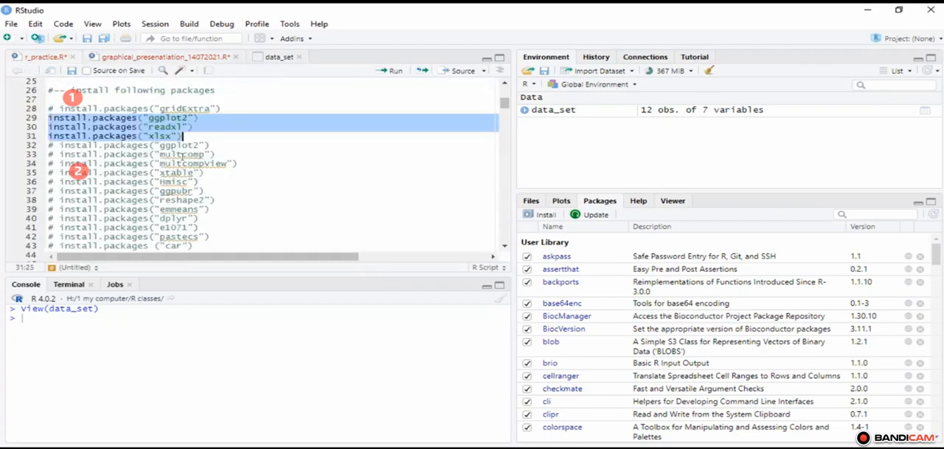
pyautogui.scroll(-8, 502, 245)
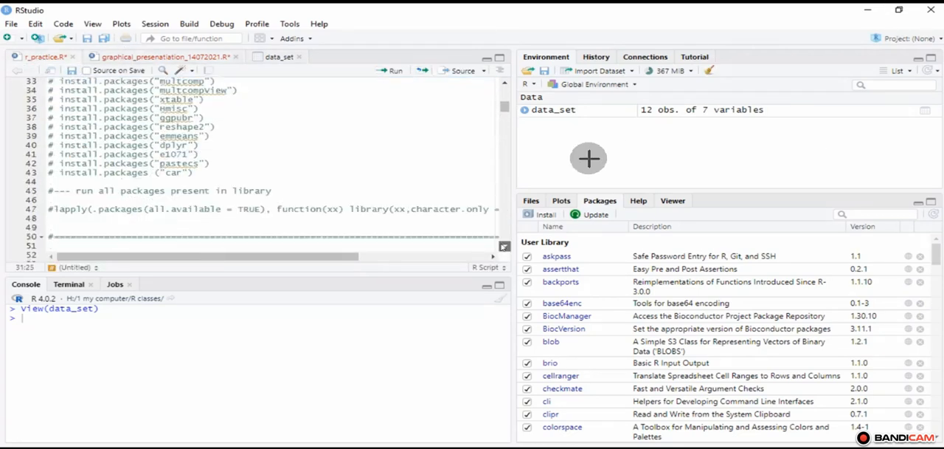
pyautogui.scroll(-4, 502, 245)
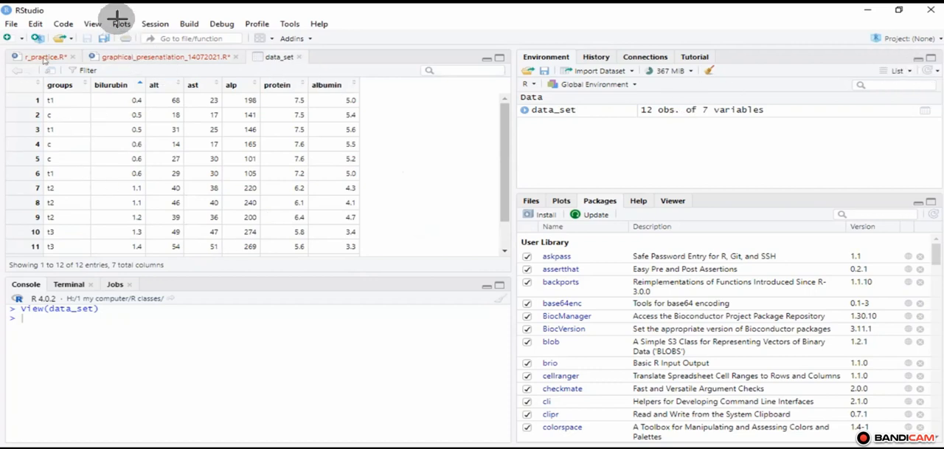
pyautogui.click(40, 62)
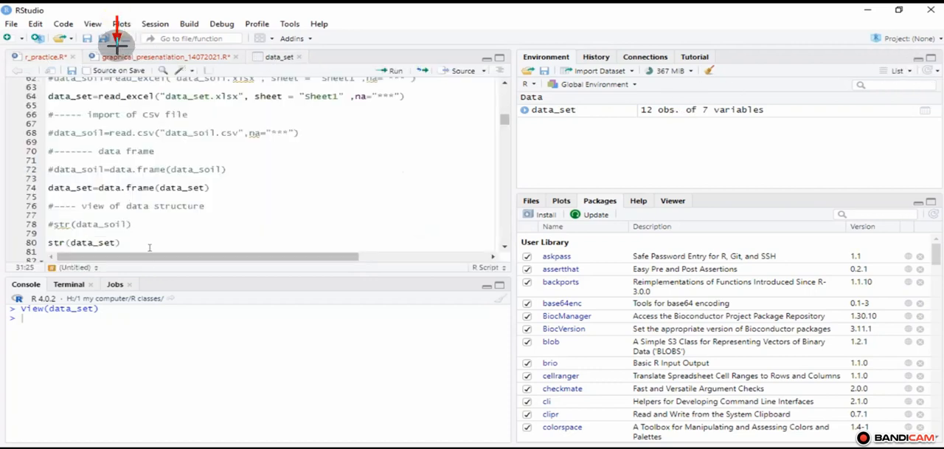
pyautogui.click(272, 57)
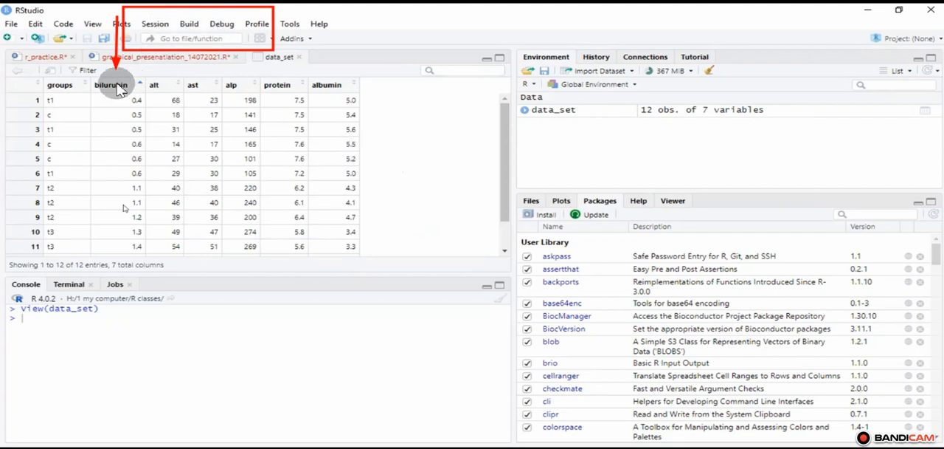
pyautogui.click(131, 76)
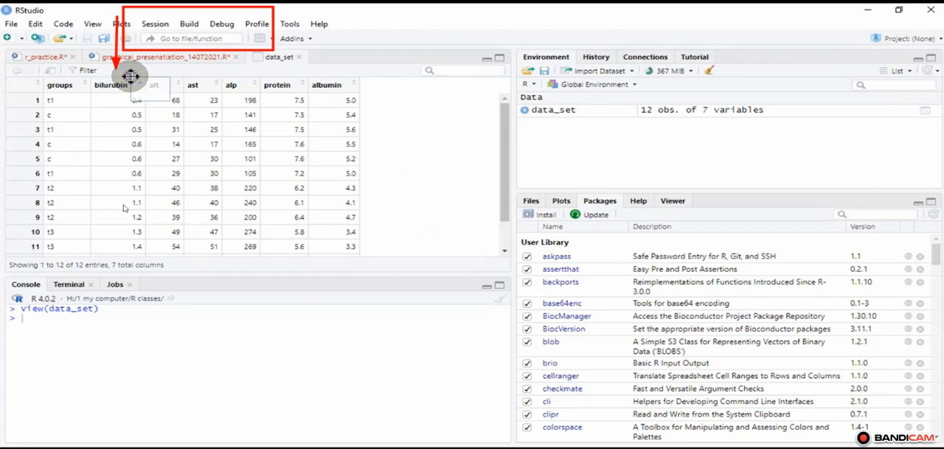
pyautogui.write('Add re')
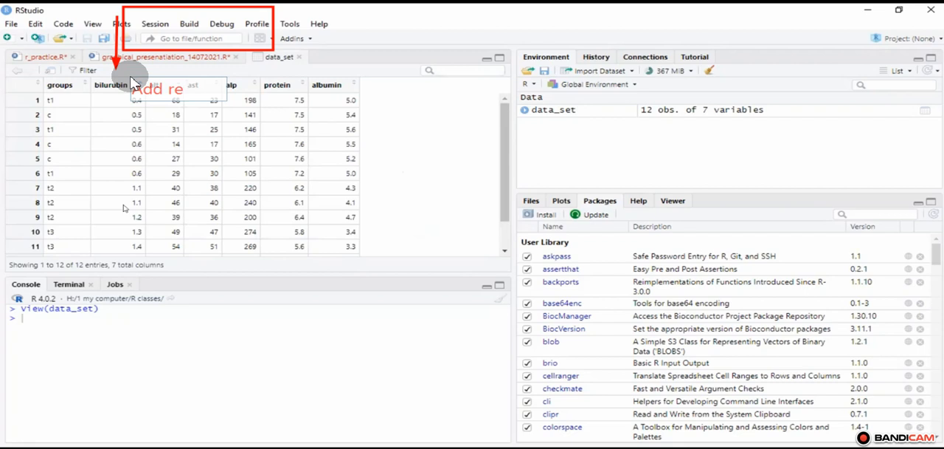
pyautogui.write('o')
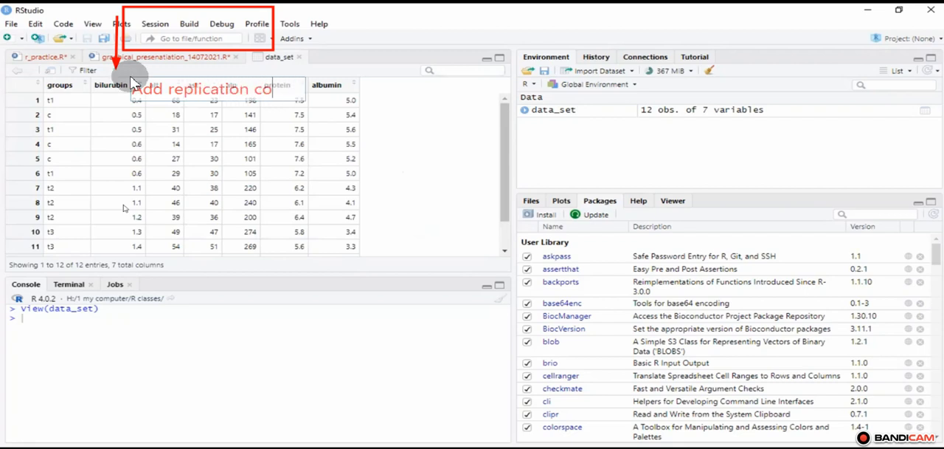
pyautogui.write('lication column here')
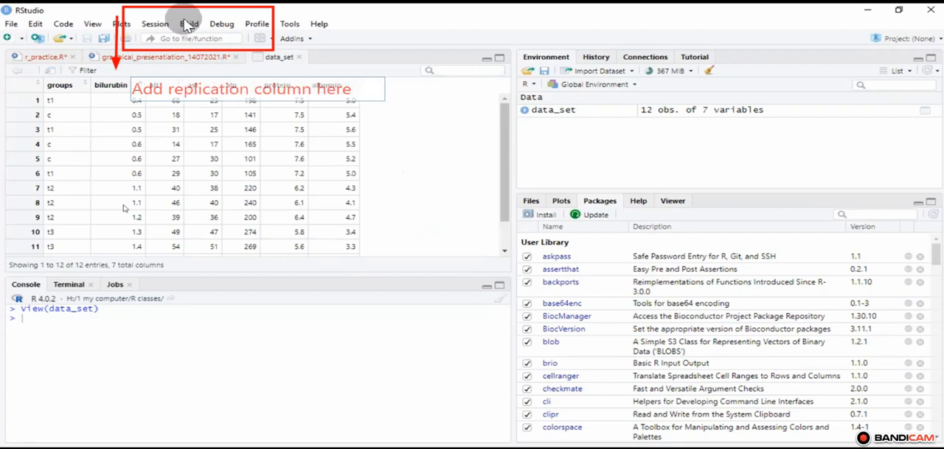
pyautogui.doubleClick(313, 81)
pyautogui.click(270, 28)
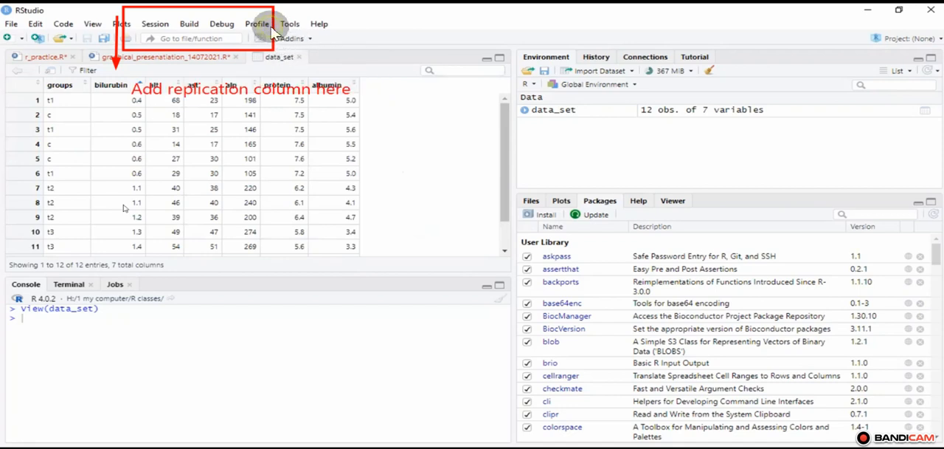
pyautogui.click(267, 93)
pyautogui.click(230, 88)
pyautogui.click(229, 88)
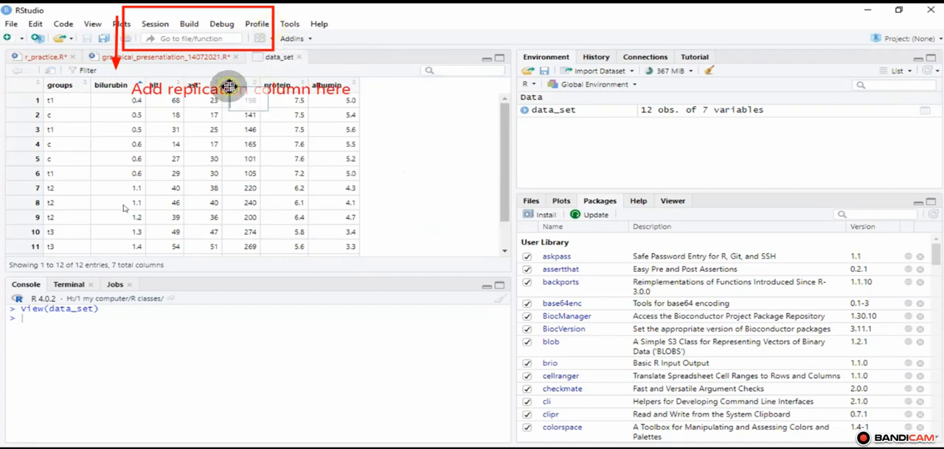
pyautogui.click(433, 86)
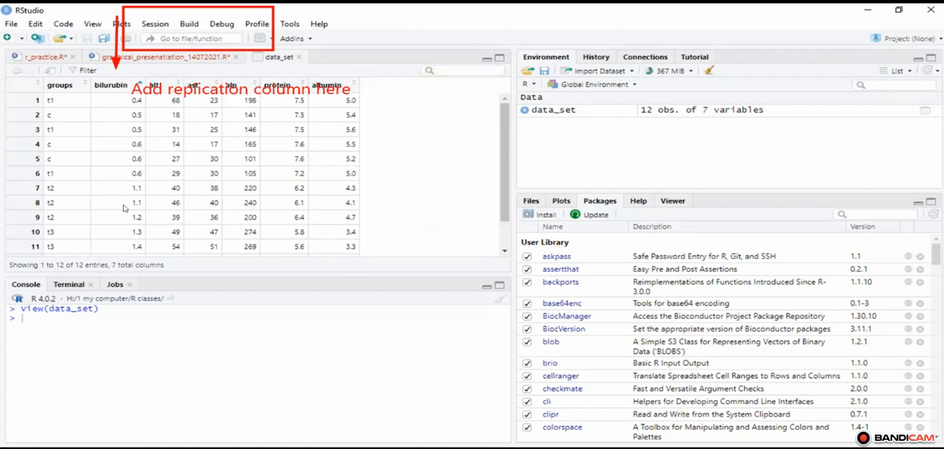
pyautogui.press('Escape')
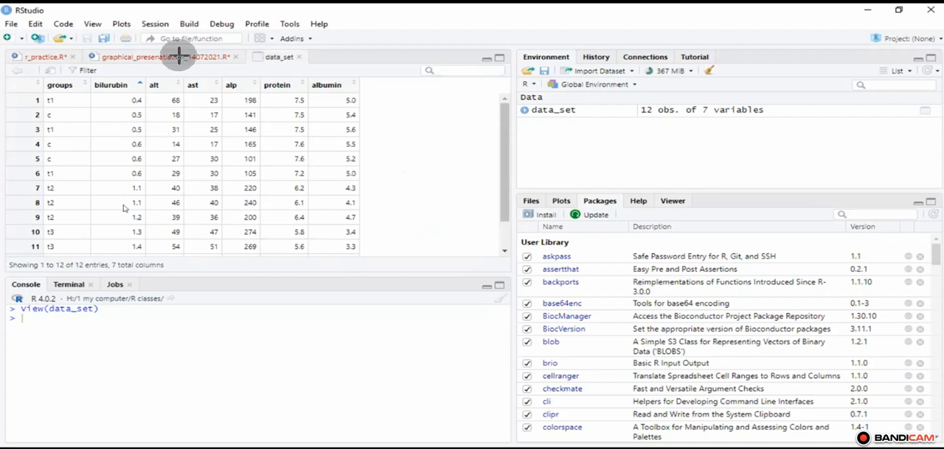
pyautogui.moveTo(117, 10); pyautogui.dragTo(119, 65)
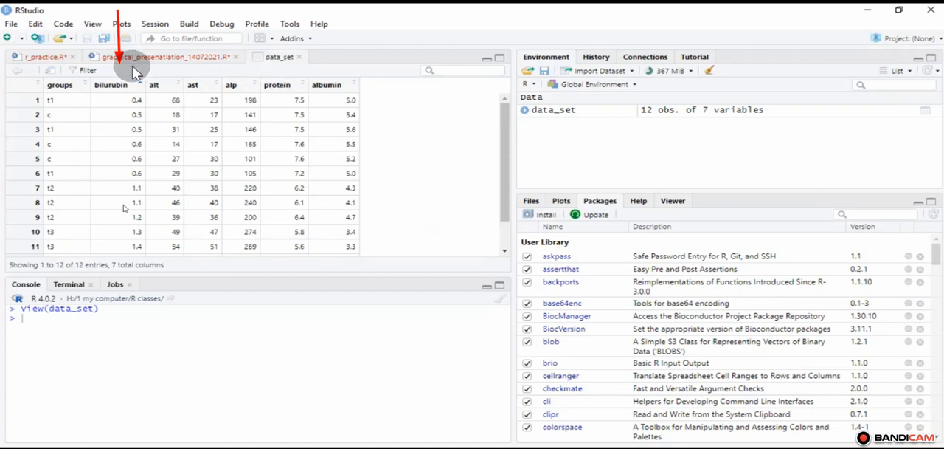
pyautogui.moveTo(144, 78); pyautogui.dragTo(132, 66)
pyautogui.write('Add repli')
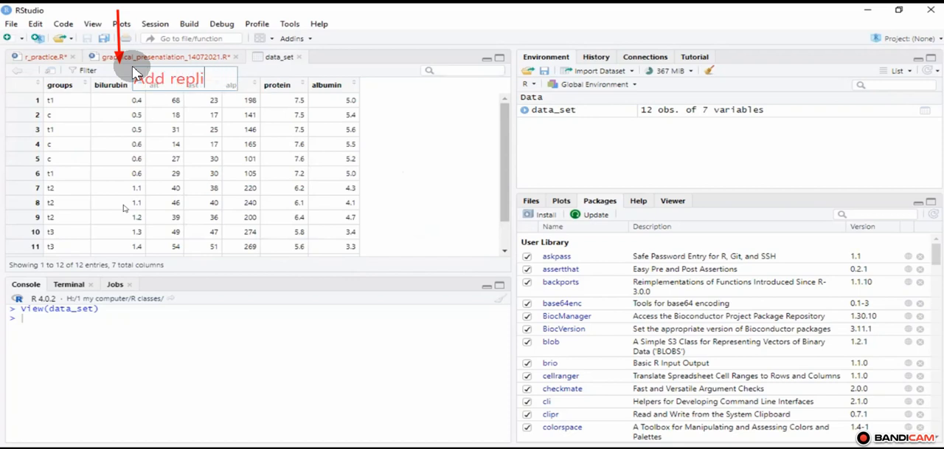
pyautogui.write('cation colu')
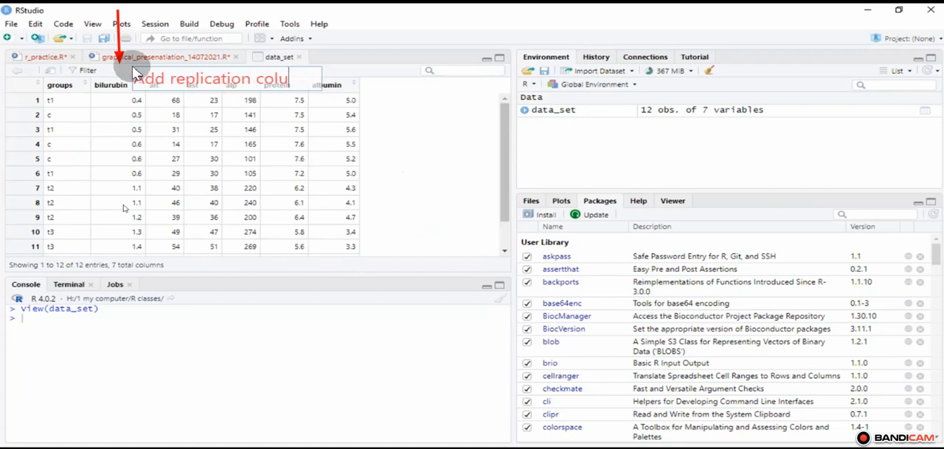
pyautogui.write('mn here')
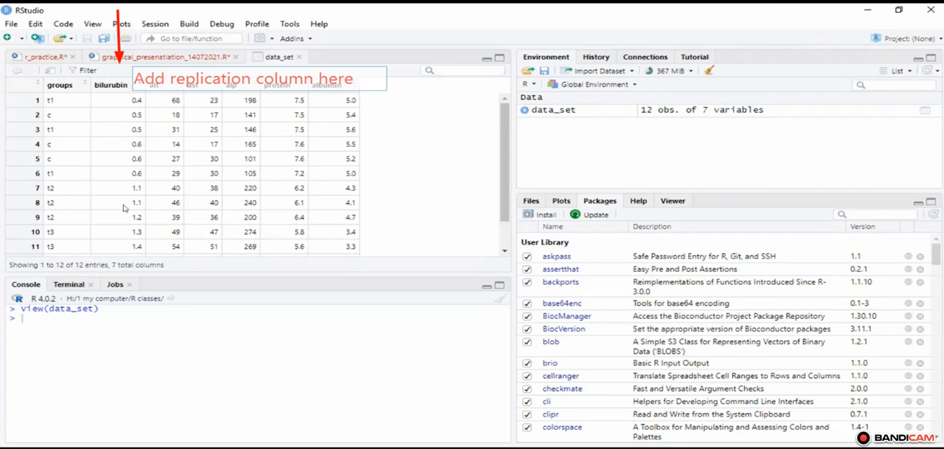
pyautogui.press('Escape')
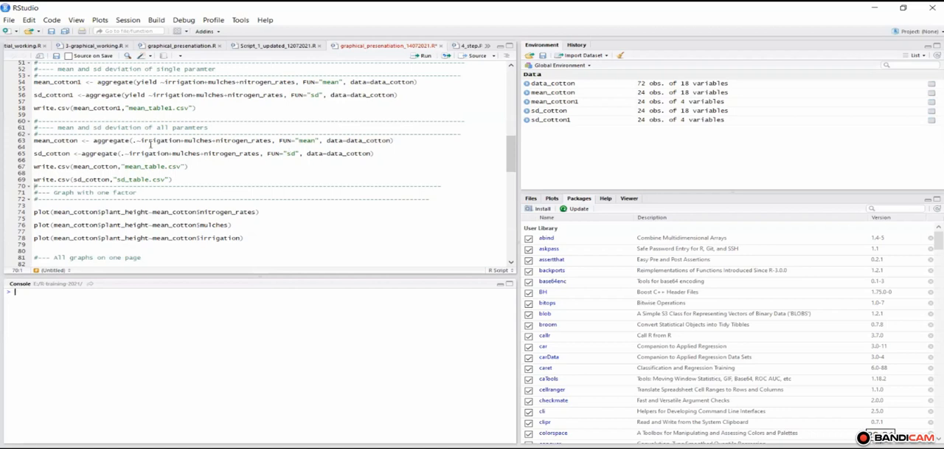
# Step: Print the mean_cotton table in the console, plot mean_cotton$plant_height against mean_cotton$nitrogen_rates, and examine the formula's response term
pyautogui.doubleClick(55, 141)
pyautogui.hotkey('ctrl', 'Return')
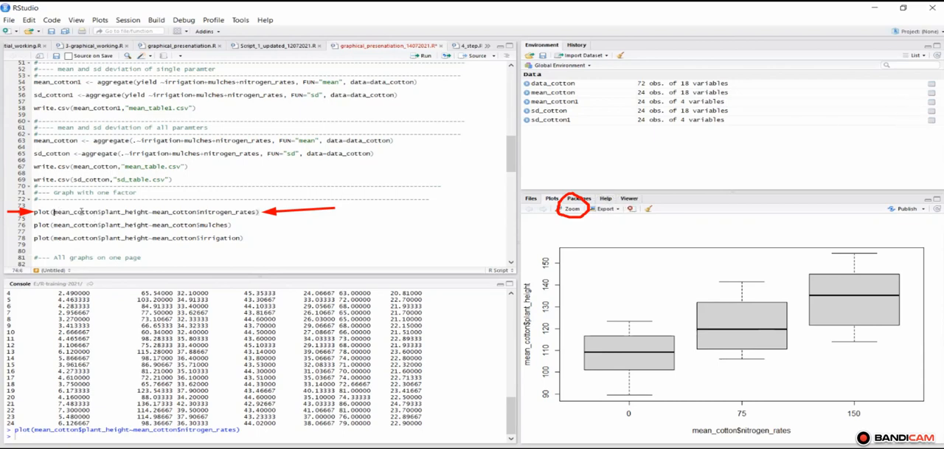
pyautogui.moveTo(54, 212); pyautogui.dragTo(153, 211)
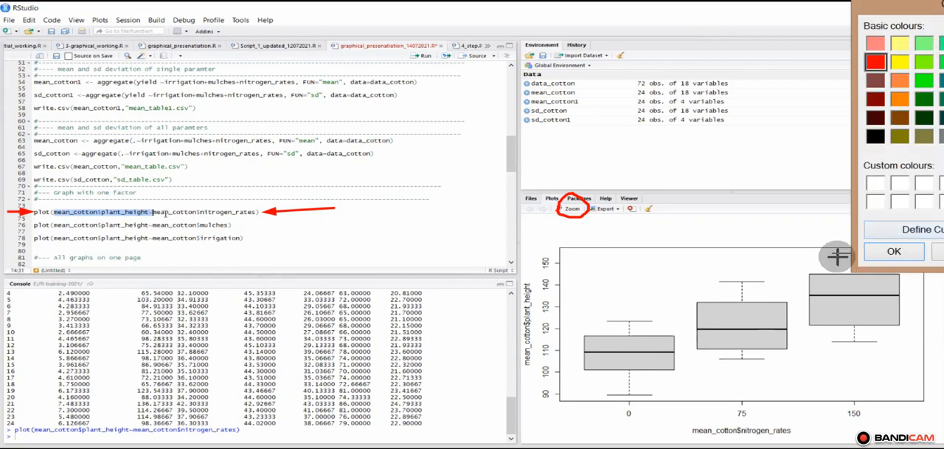
# Step: Plot mean_cotton$plant_height against mean_cotton$mulches and examine the rice_straw box in the resulting boxplot
pyautogui.click(903, 247)
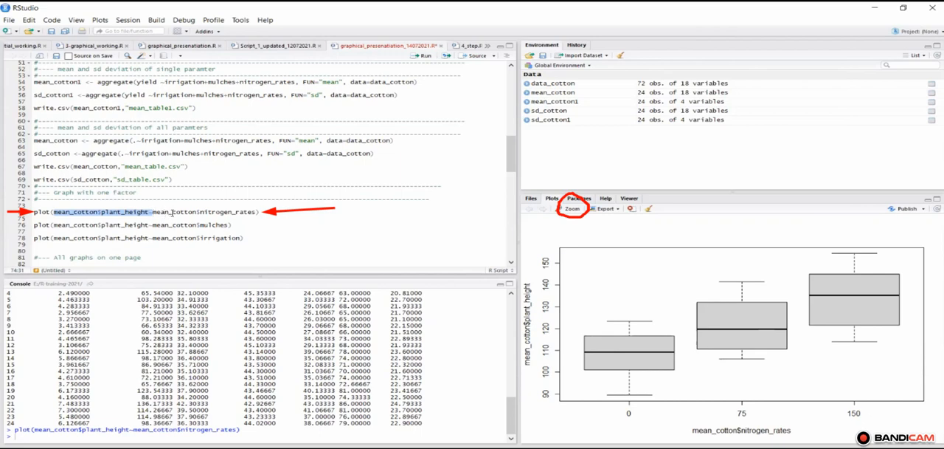
pyautogui.moveTo(13, 204); pyautogui.dragTo(317, 220)
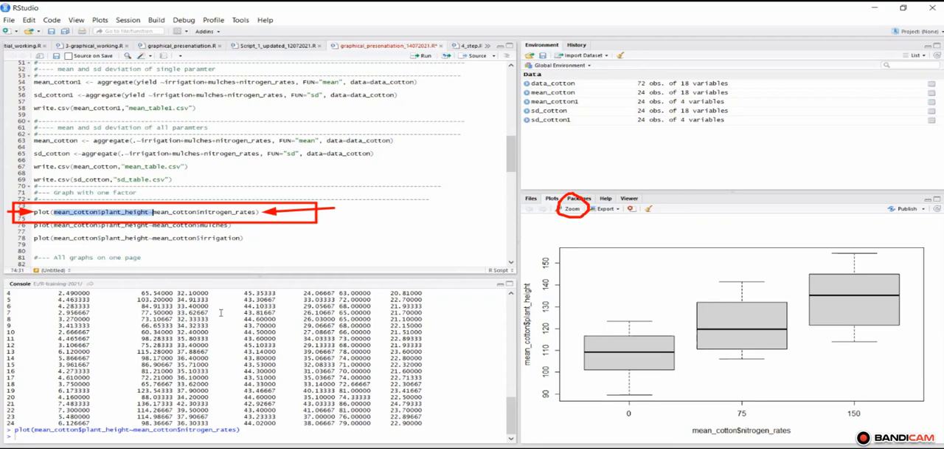
pyautogui.click(33, 224)
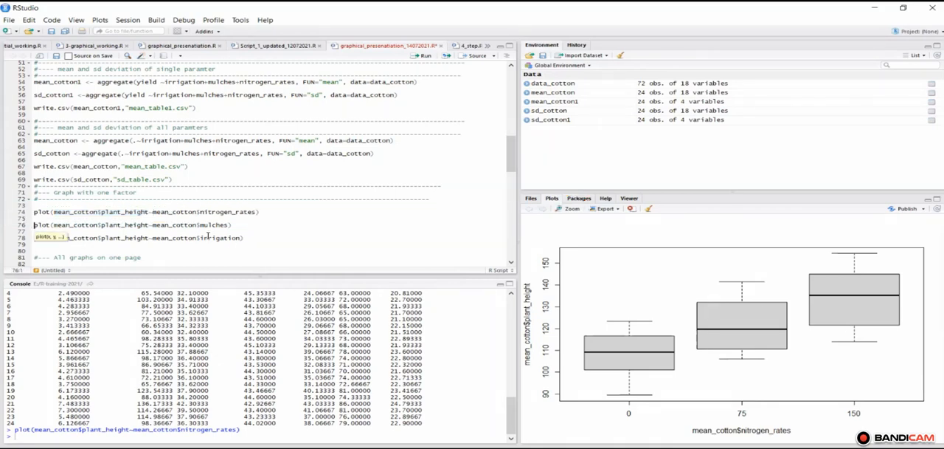
pyautogui.click(425, 59)
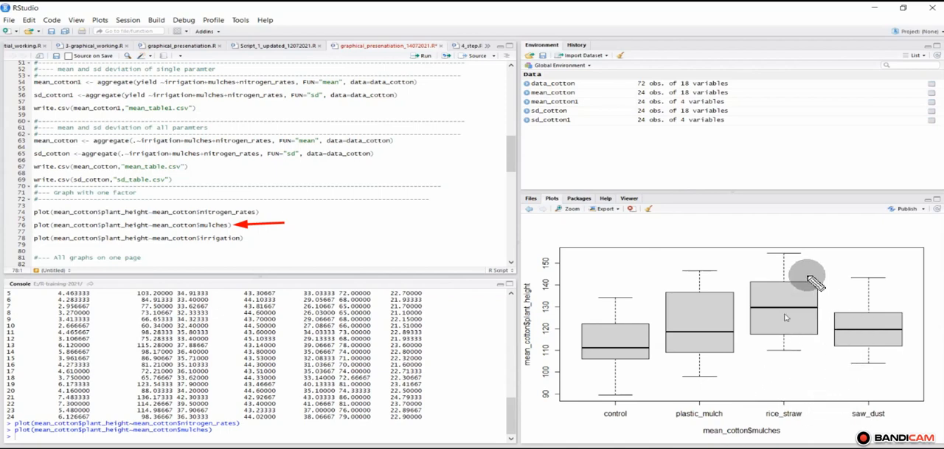
pyautogui.moveTo(806, 251)
pyautogui.mouseDown()
pyautogui.moveTo(746, 279)
pyautogui.moveTo(747, 336)
pyautogui.moveTo(825, 343)
pyautogui.moveTo(808, 251)
pyautogui.mouseUp()
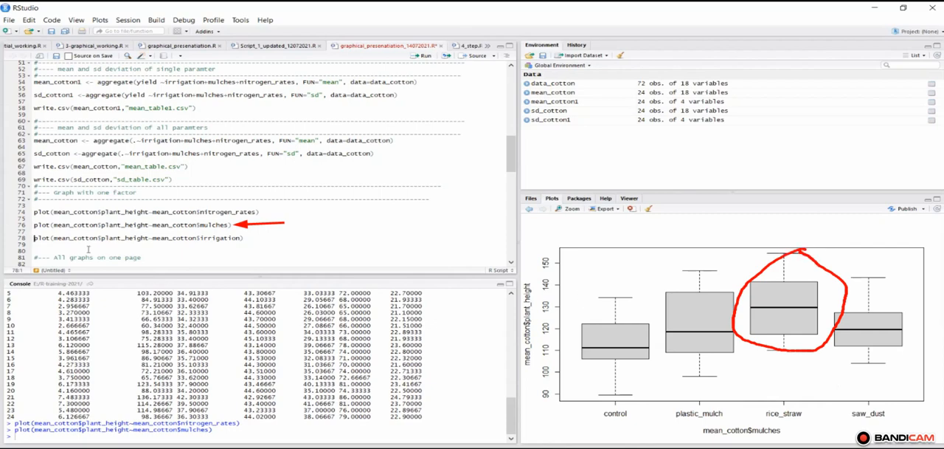
pyautogui.press('Escape')
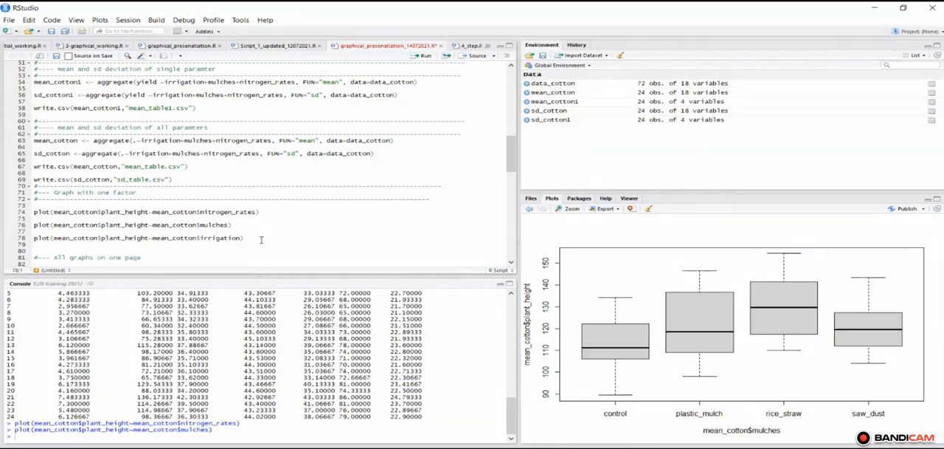
# Step: Plot mean_cotton$plant_height against mean_cotton$irrigation and examine the box for Normal irrigation
pyautogui.moveTo(310, 239); pyautogui.dragTo(248, 237)
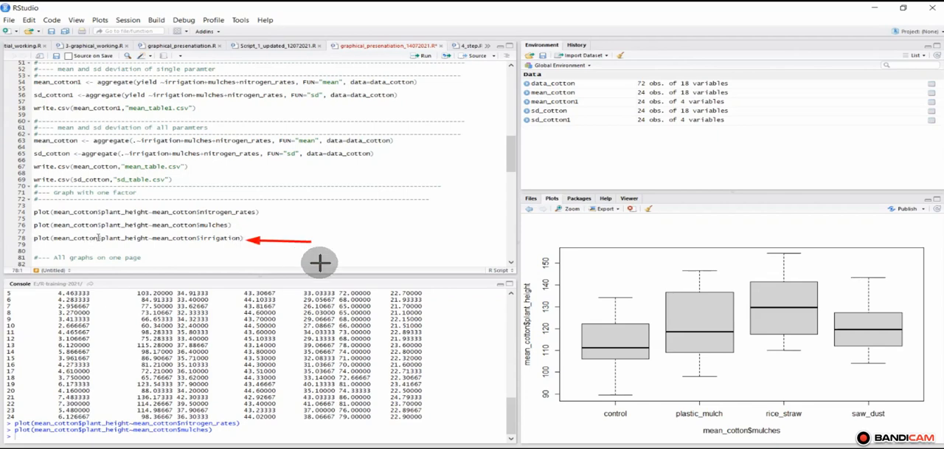
pyautogui.click(99, 237)
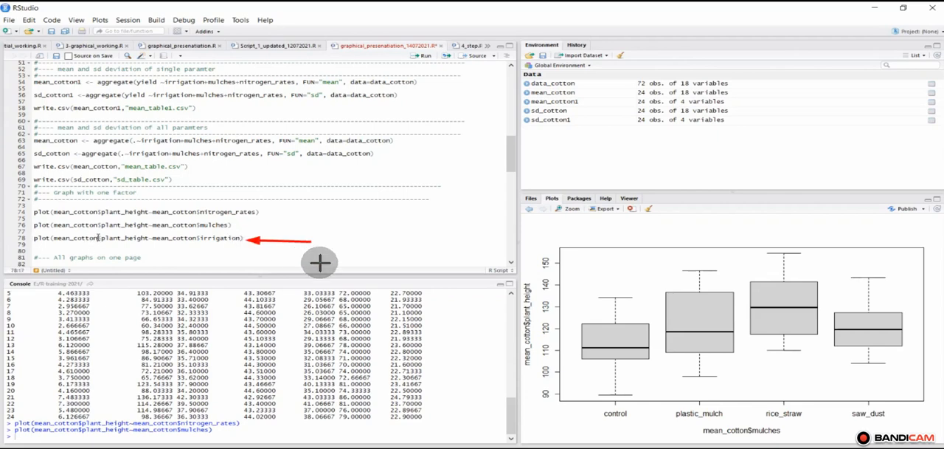
pyautogui.click(35, 237)
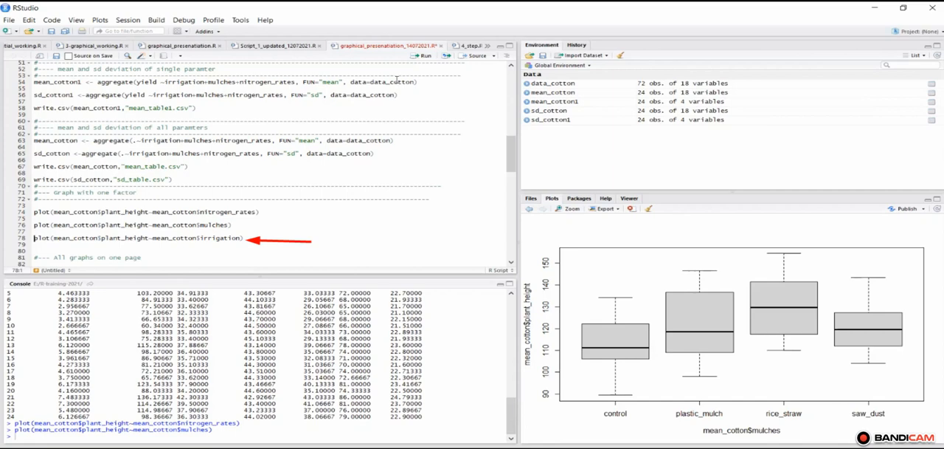
pyautogui.click(426, 57)
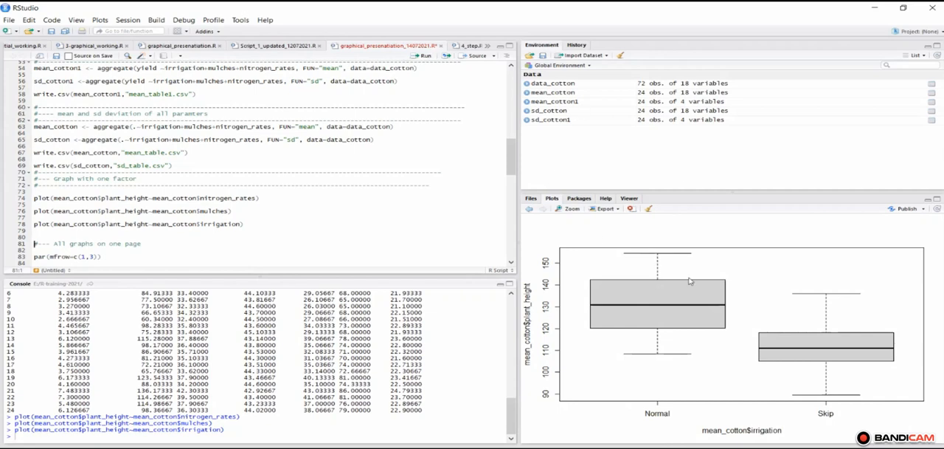
pyautogui.moveTo(653, 237)
pyautogui.mouseDown()
pyautogui.moveTo(564, 356)
pyautogui.moveTo(720, 345)
pyautogui.moveTo(739, 268)
pyautogui.mouseUp()
pyautogui.moveTo(686, 247); pyautogui.dragTo(655, 237)
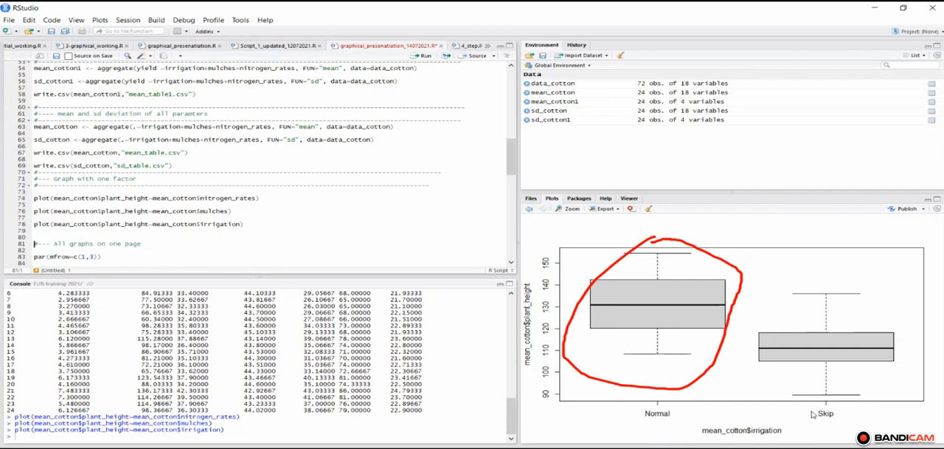
# Step: Run par(mfrow=c(1,3)) and the three plot lines beneath it to draw plant height against nitrogen_rates, mulches and irrigation on one page
pyautogui.click(511, 263)
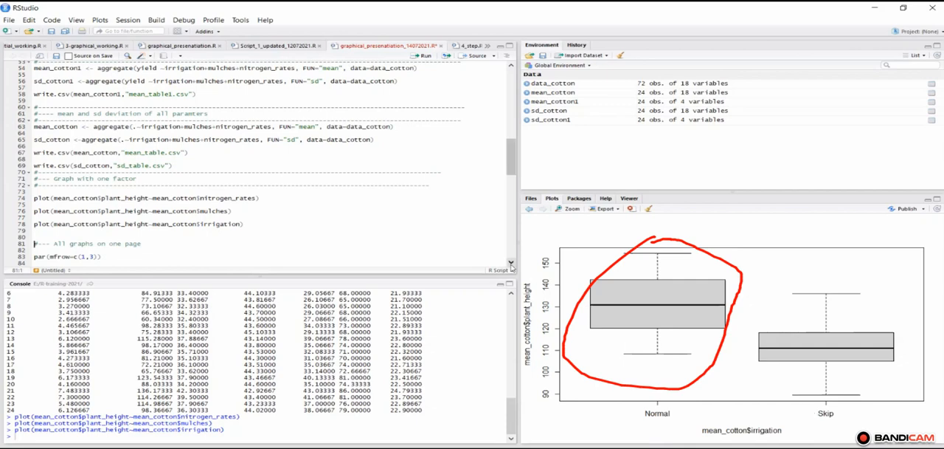
pyautogui.scroll(-4, 511, 263)
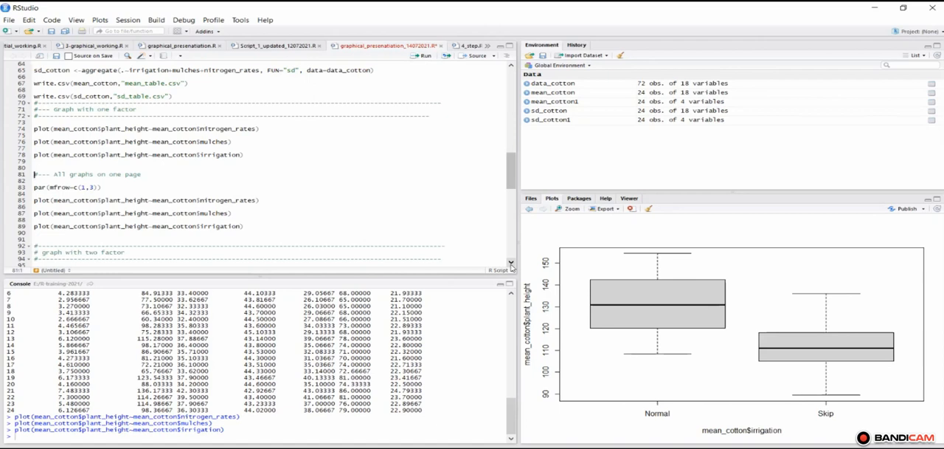
pyautogui.moveTo(31, 167); pyautogui.dragTo(135, 185)
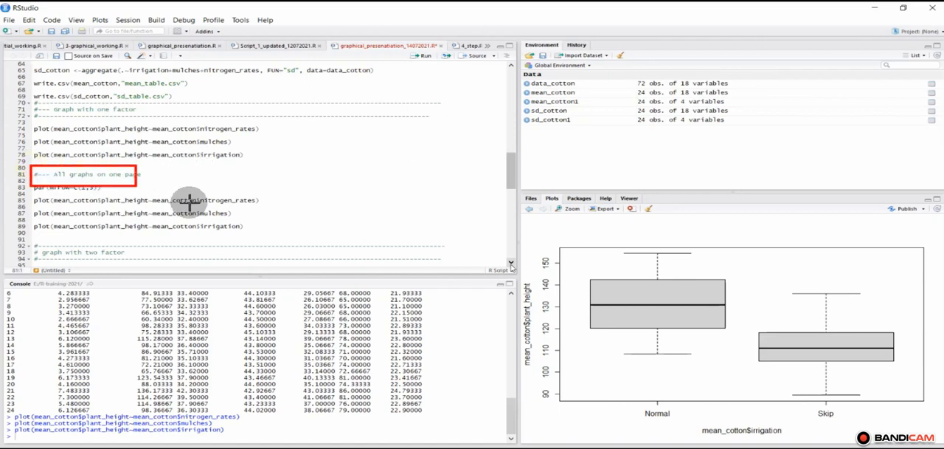
pyautogui.moveTo(189, 199); pyautogui.dragTo(270, 239)
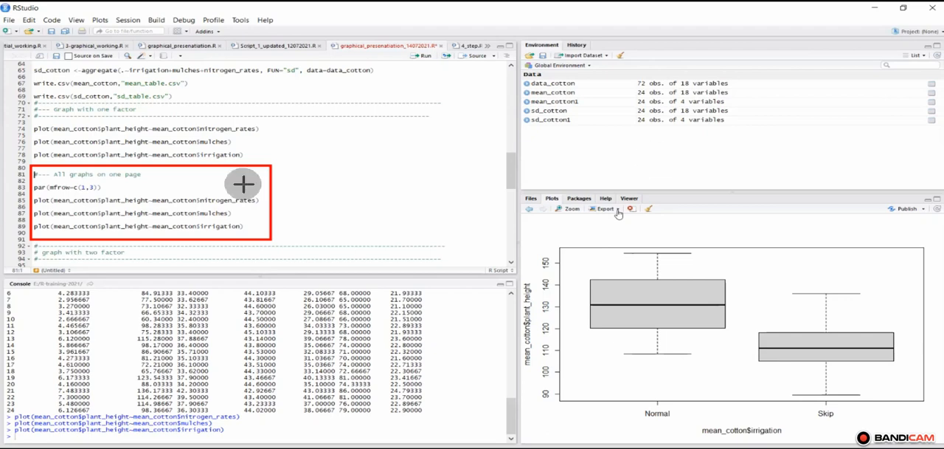
pyautogui.moveTo(244, 183); pyautogui.dragTo(148, 176)
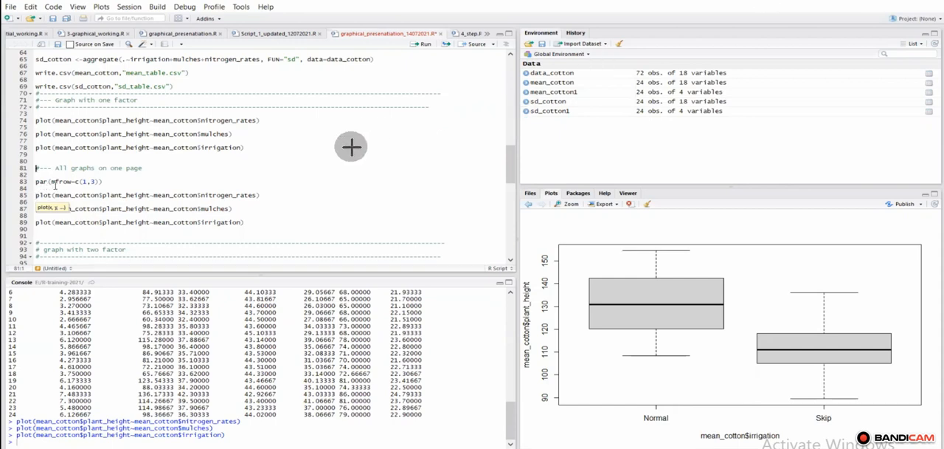
pyautogui.moveTo(148, 178); pyautogui.dragTo(105, 181)
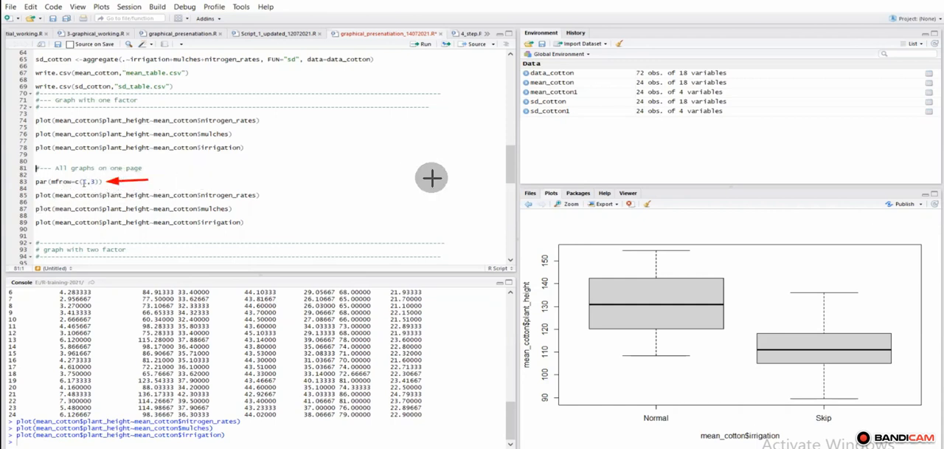
pyautogui.click(37, 181)
pyautogui.click(426, 45)
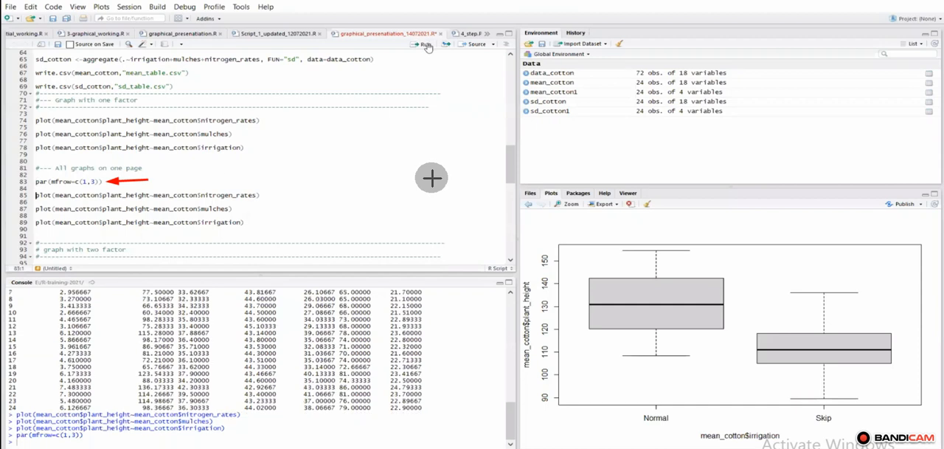
pyautogui.click(426, 45)
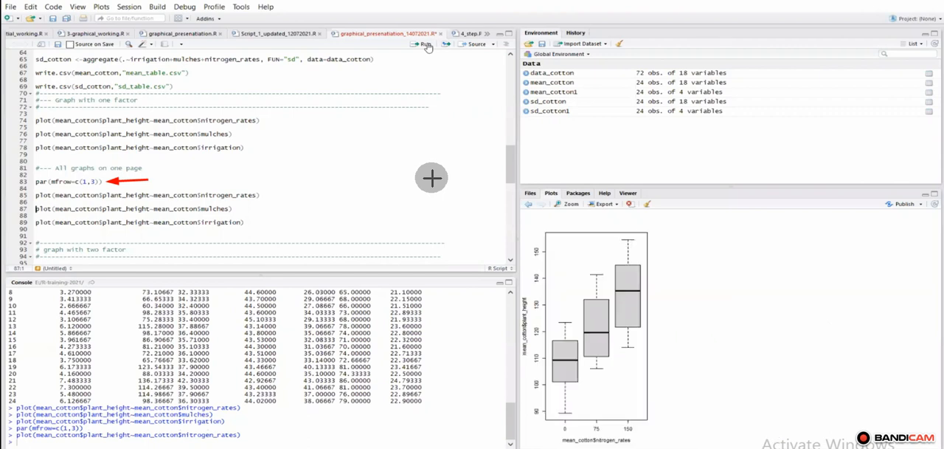
pyautogui.click(425, 45)
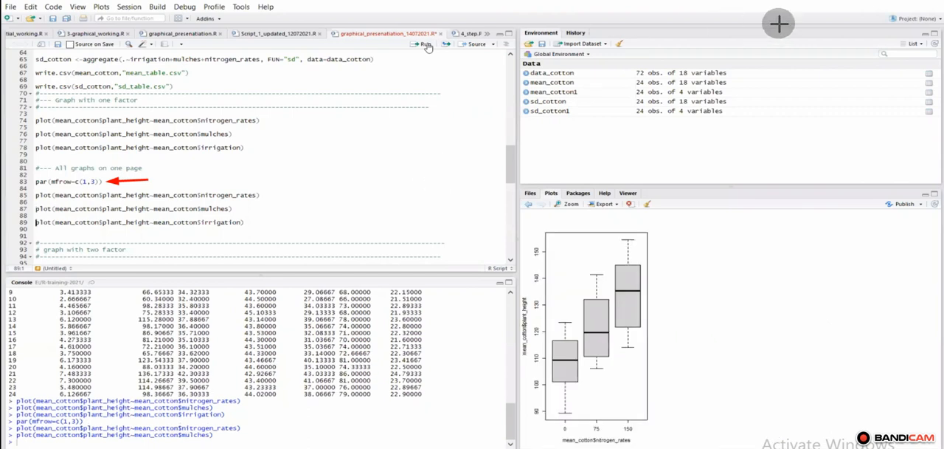
pyautogui.click(426, 45)
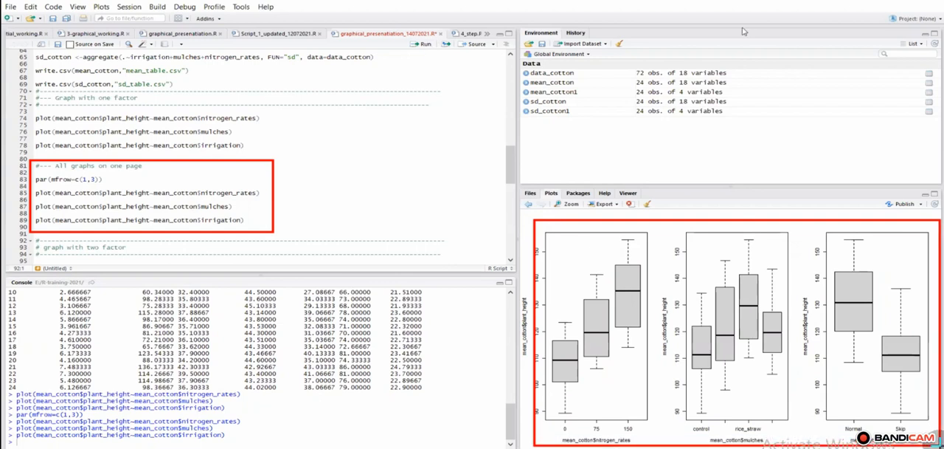
# Step: Export the three-panel plot as a PDF named Rplot in E:/R-training-2021, US Letter, portrait, 8.50 x 11.00 inches
pyautogui.click(617, 206)
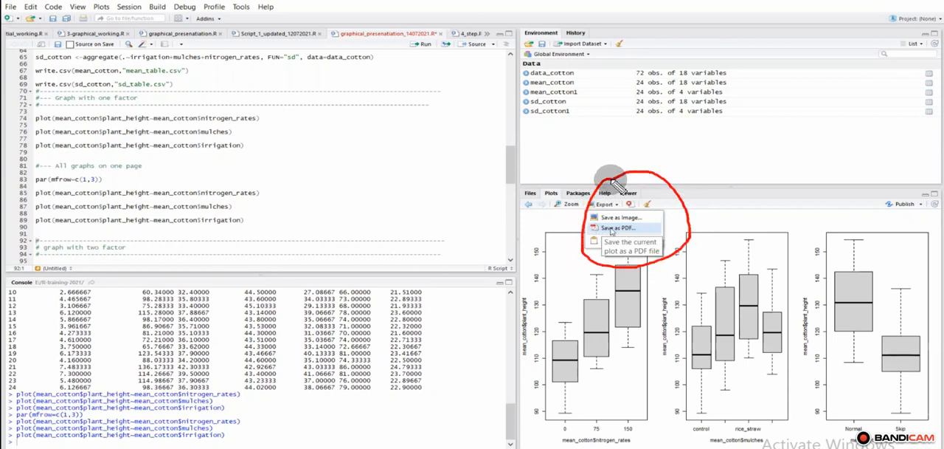
pyautogui.click(611, 230)
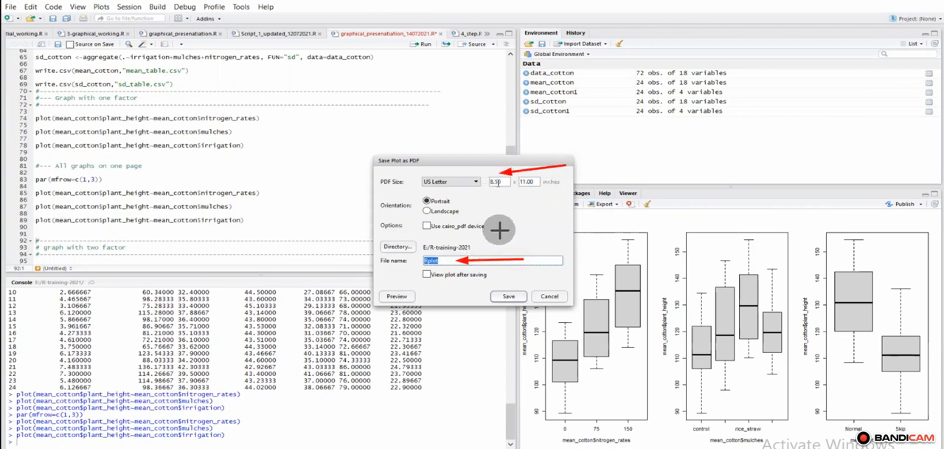
pyautogui.moveTo(495, 231); pyautogui.dragTo(495, 195)
pyautogui.moveTo(528, 218); pyautogui.dragTo(528, 195)
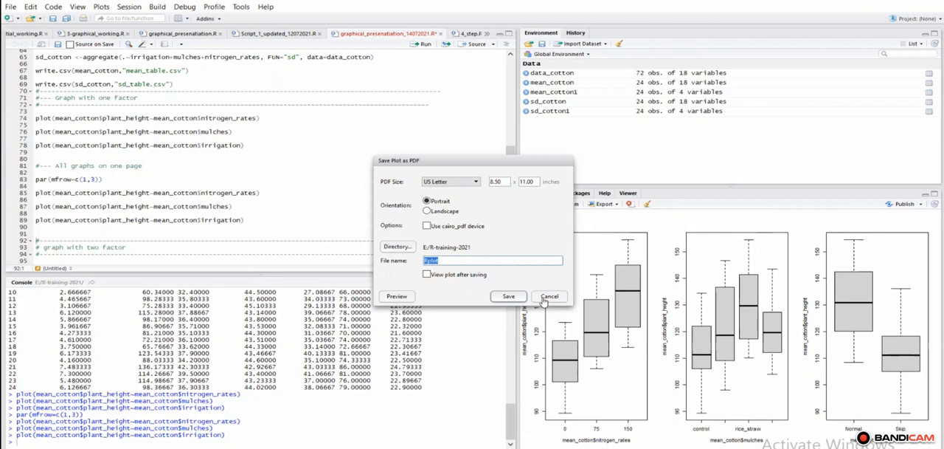
pyautogui.click(517, 299)
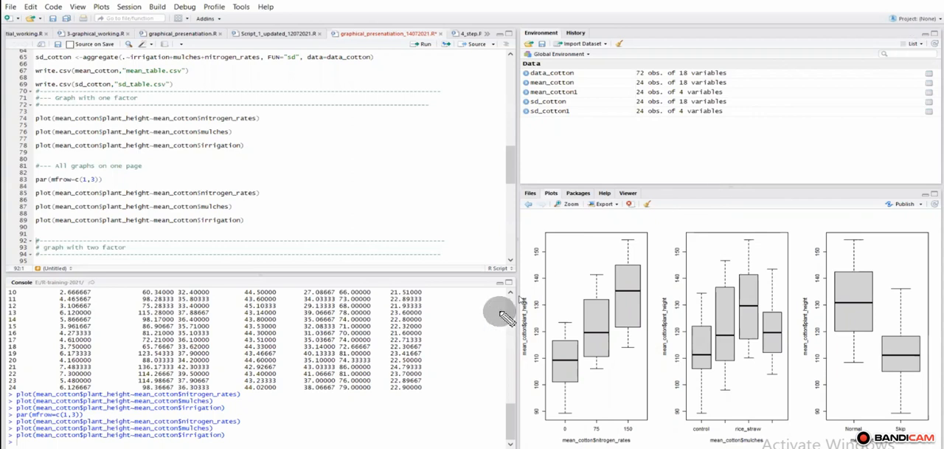
# Step: Examine the nitrogen_rates plot's plant height axis label and scale, and its boxes for rates 75 and 150
pyautogui.moveTo(525, 282)
pyautogui.mouseDown()
pyautogui.moveTo(506, 333)
pyautogui.moveTo(548, 350)
pyautogui.moveTo(538, 280)
pyautogui.moveTo(527, 283)
pyautogui.mouseUp()
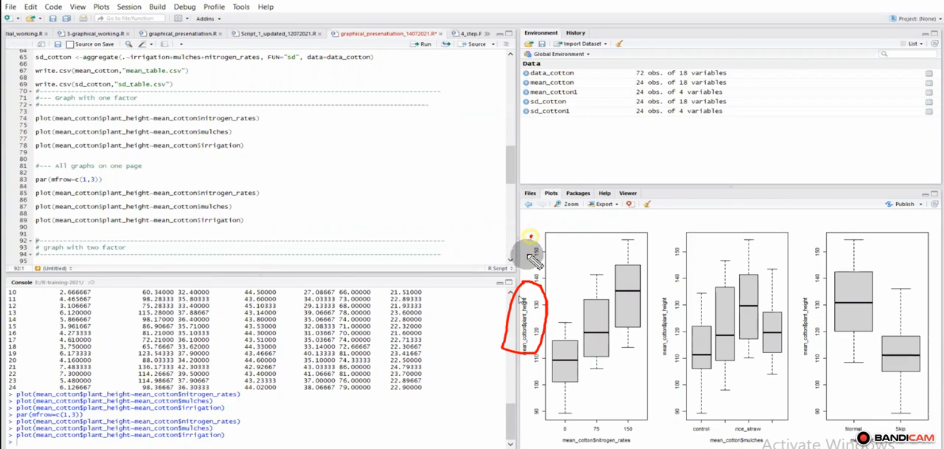
pyautogui.moveTo(544, 253)
pyautogui.mouseDown()
pyautogui.moveTo(542, 237)
pyautogui.moveTo(536, 243)
pyautogui.mouseUp()
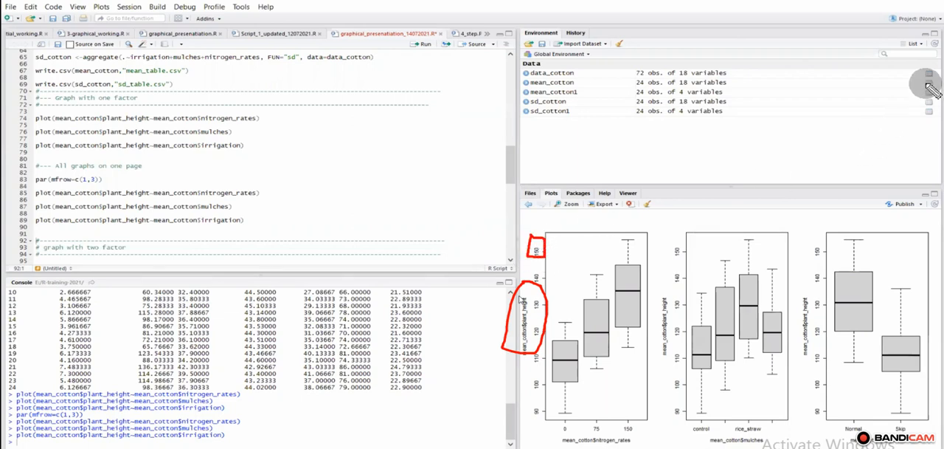
pyautogui.click(919, 1)
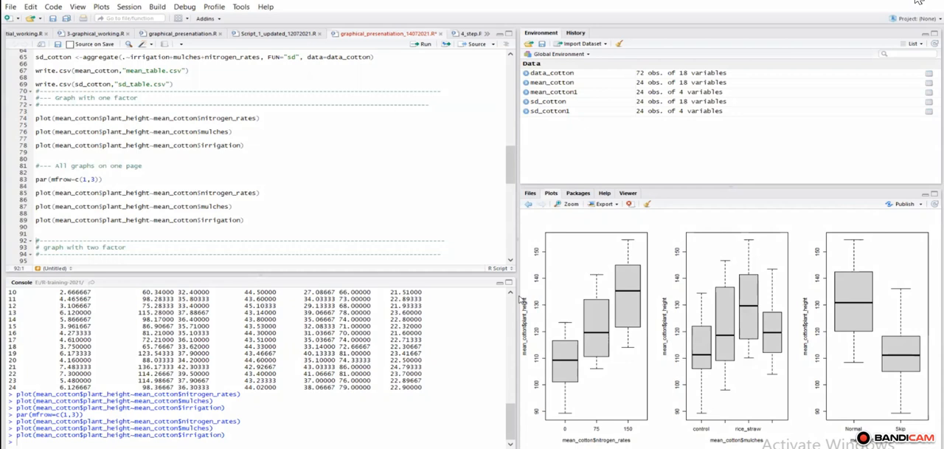
pyautogui.moveTo(601, 247); pyautogui.dragTo(586, 317)
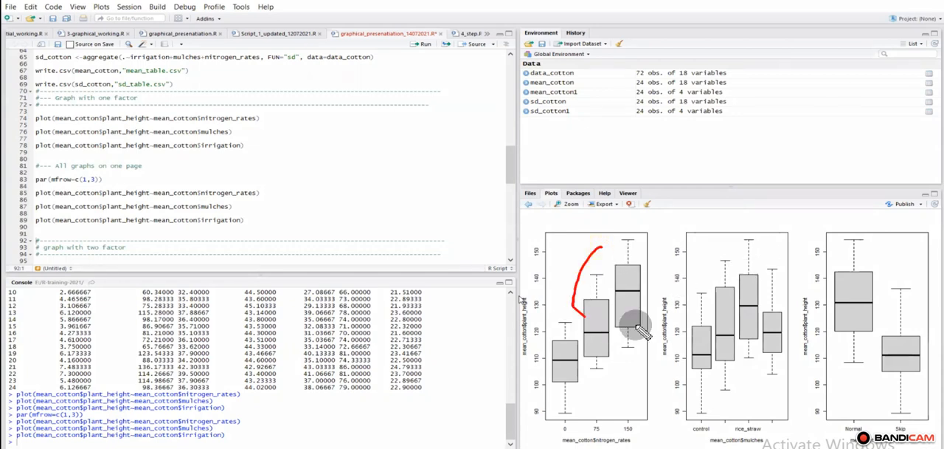
pyautogui.moveTo(642, 332)
pyautogui.mouseDown()
pyautogui.moveTo(607, 238)
pyautogui.moveTo(598, 245)
pyautogui.mouseUp()
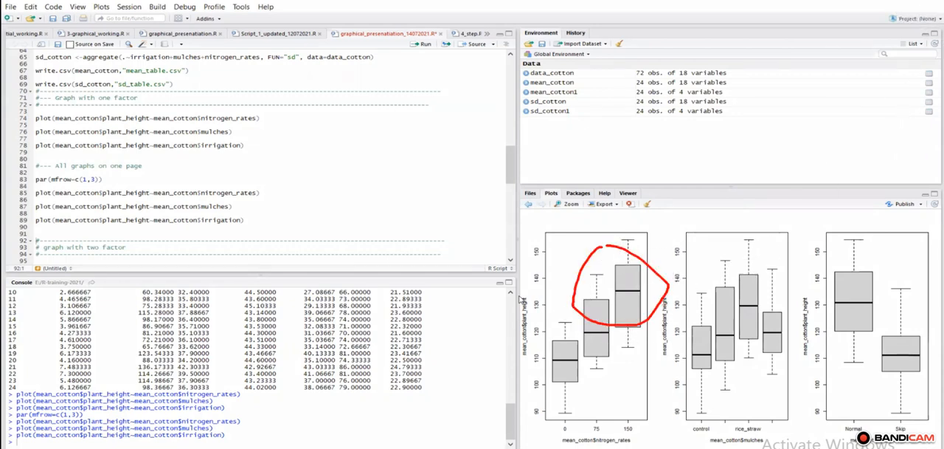
pyautogui.click(913, 1)
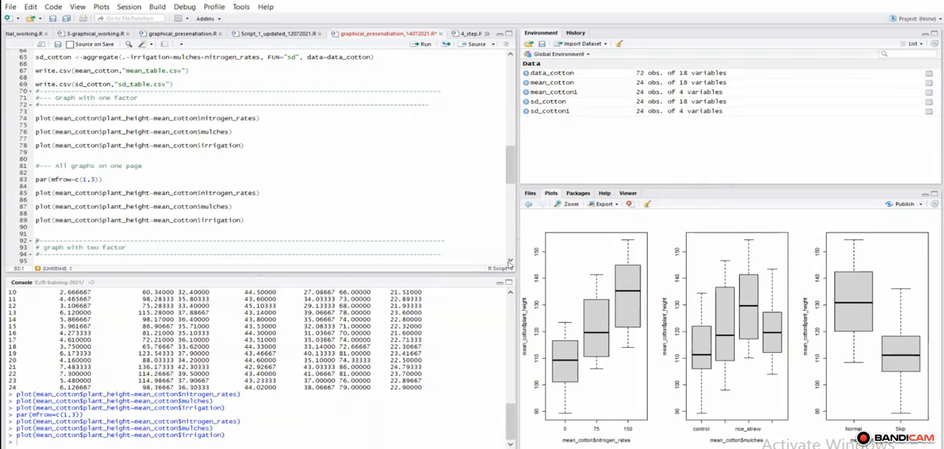
# Step: Under the two-factor heading, run ggplot(mean_cotton,aes(irrigation,plant_height))+geom_boxplot(aes(fill=mulches)) to draw plant height by irrigation and mulches
pyautogui.click(509, 263)
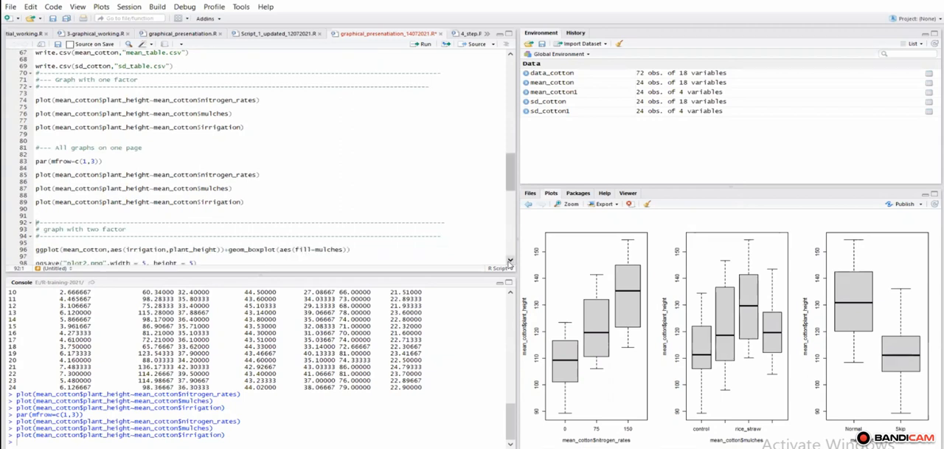
pyautogui.click(509, 263)
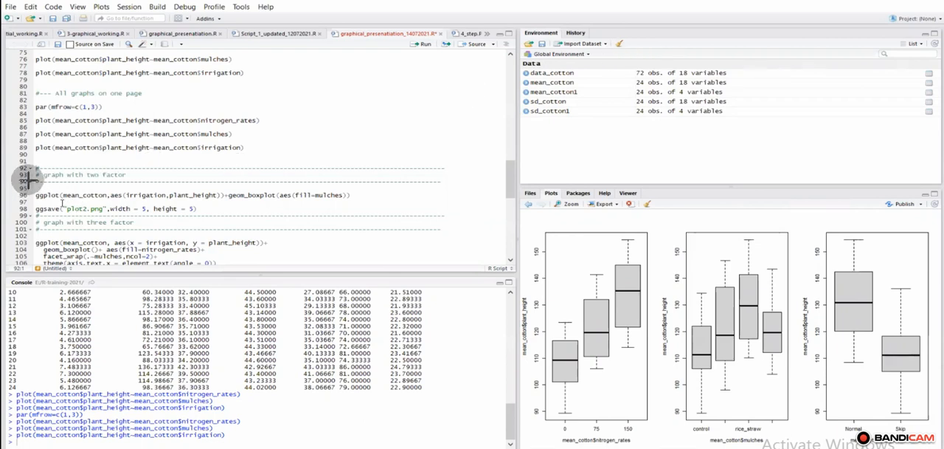
pyautogui.moveTo(31, 162)
pyautogui.mouseDown()
pyautogui.moveTo(185, 211)
pyautogui.moveTo(416, 219)
pyautogui.moveTo(366, 218)
pyautogui.mouseUp()
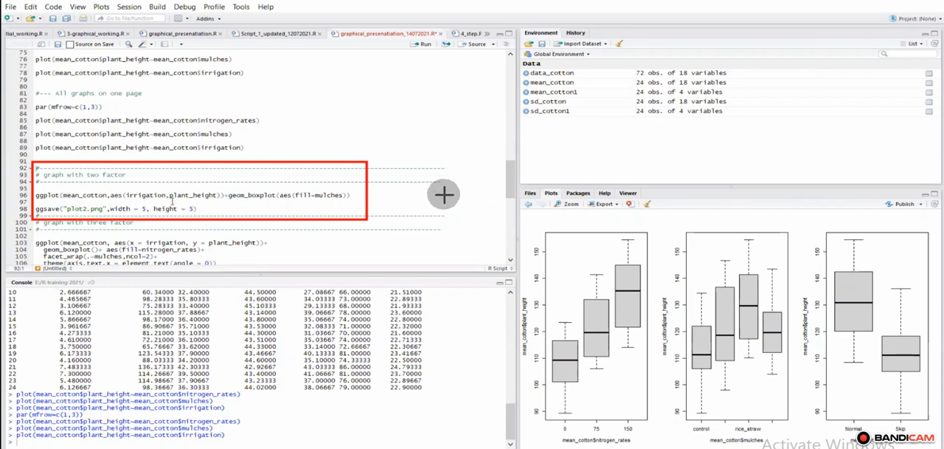
pyautogui.moveTo(440, 196); pyautogui.dragTo(349, 195)
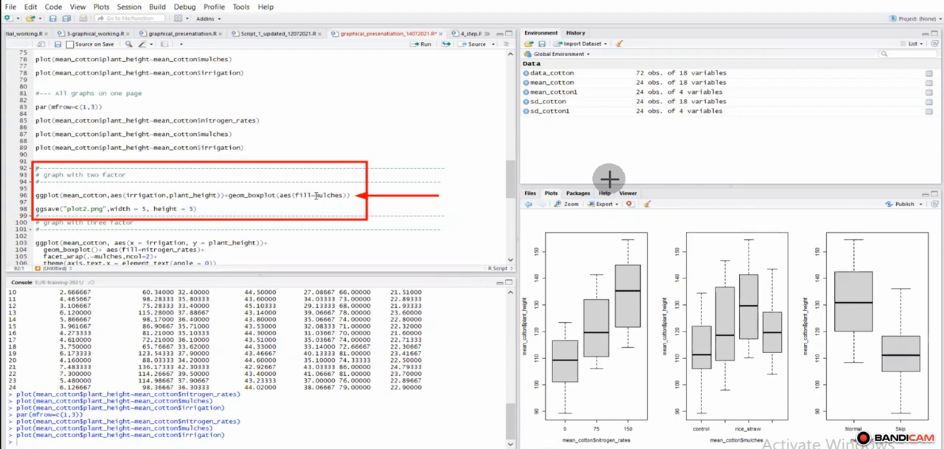
pyautogui.moveTo(315, 195); pyautogui.dragTo(344, 191)
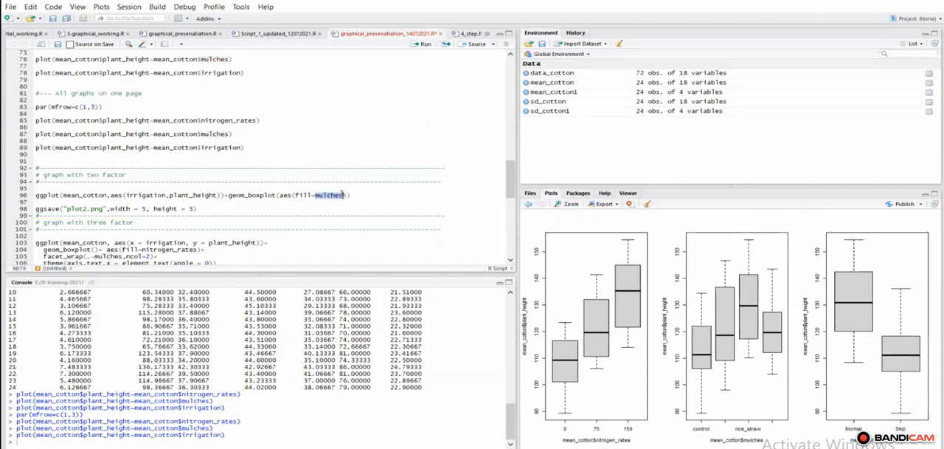
pyautogui.moveTo(337, 175)
pyautogui.mouseDown()
pyautogui.moveTo(317, 185)
pyautogui.moveTo(312, 202)
pyautogui.moveTo(356, 208)
pyautogui.moveTo(354, 184)
pyautogui.moveTo(339, 171)
pyautogui.mouseUp()
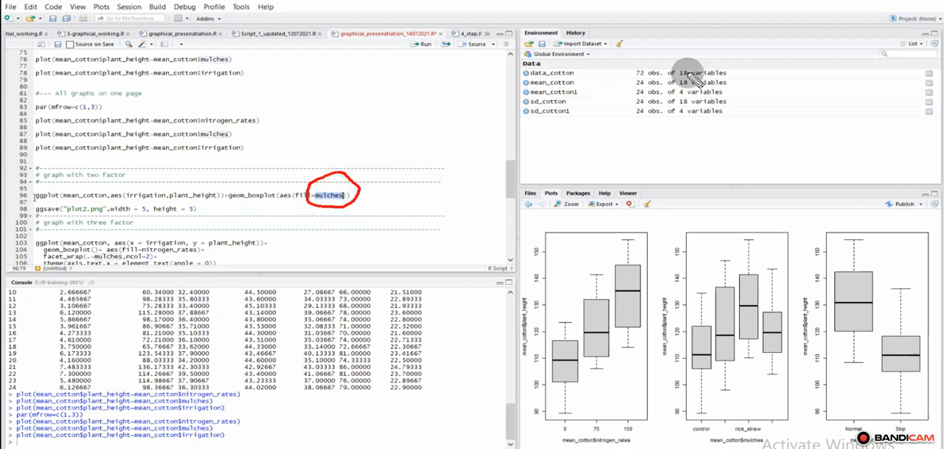
pyautogui.click(35, 197)
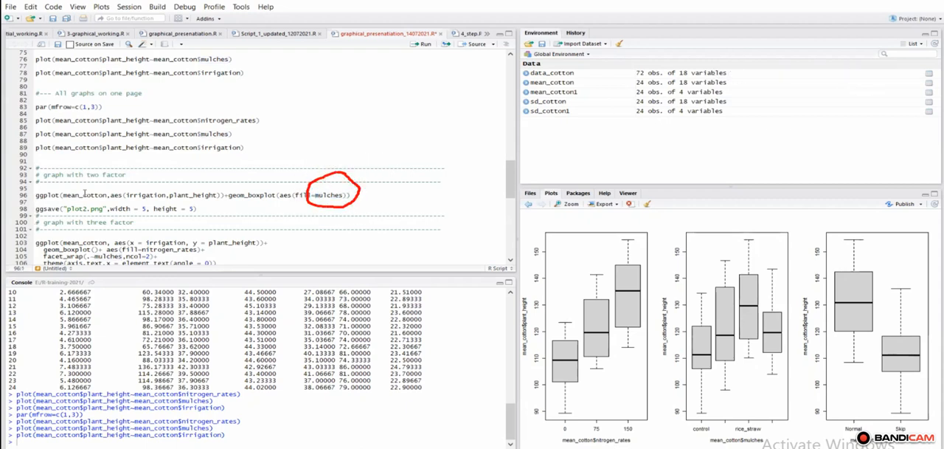
pyautogui.click(425, 45)
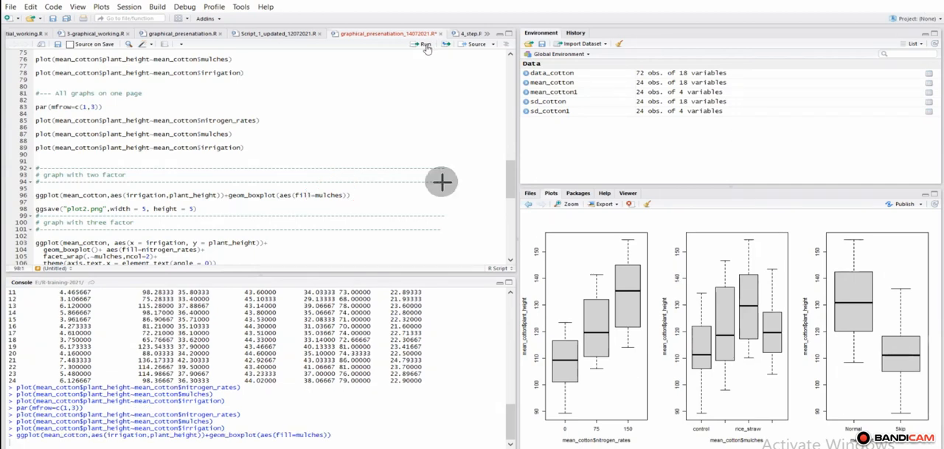
# Step: Examine the two-factor boxplot, its Normal and Skip irrigation groups on the x axis and its mulches legend
pyautogui.moveTo(31, 170)
pyautogui.mouseDown()
pyautogui.moveTo(148, 220)
pyautogui.moveTo(394, 218)
pyautogui.mouseUp()
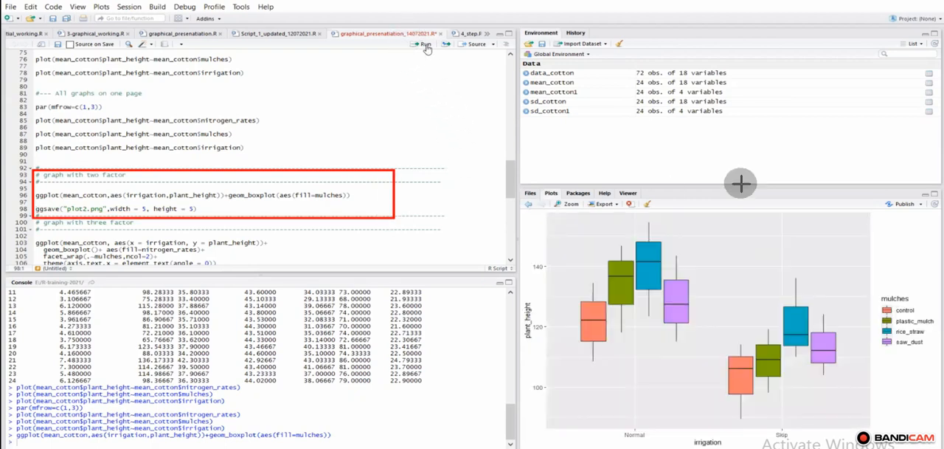
pyautogui.moveTo(551, 214)
pyautogui.mouseDown()
pyautogui.moveTo(693, 366)
pyautogui.moveTo(940, 434)
pyautogui.mouseUp()
pyautogui.moveTo(924, 423)
pyautogui.mouseDown()
pyautogui.moveTo(871, 413)
pyautogui.moveTo(905, 414)
pyautogui.moveTo(890, 414)
pyautogui.mouseUp()
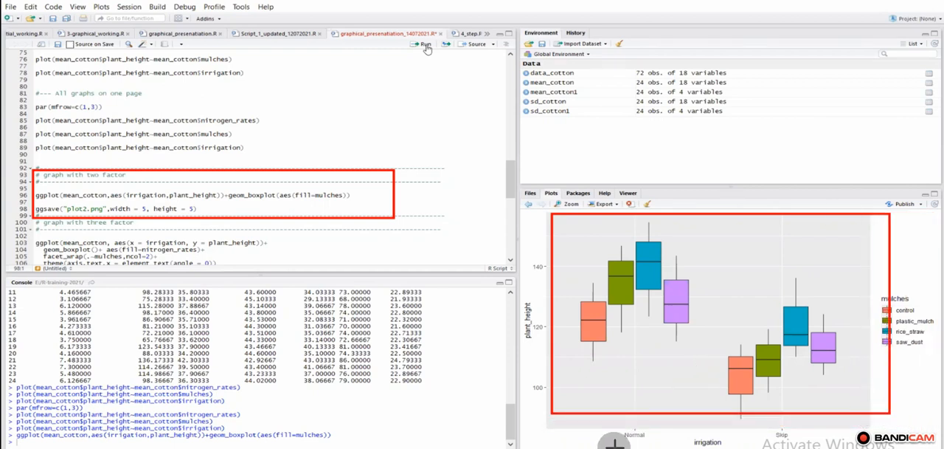
pyautogui.moveTo(584, 441); pyautogui.dragTo(611, 437)
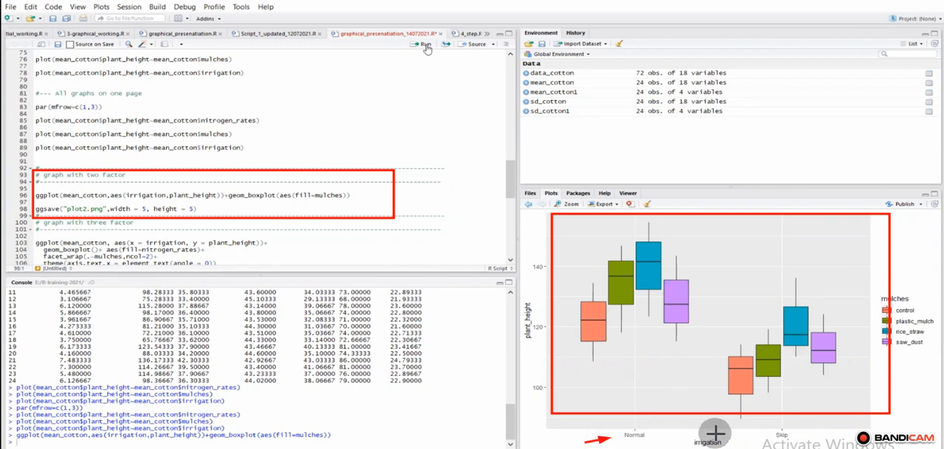
pyautogui.moveTo(736, 434); pyautogui.dragTo(770, 433)
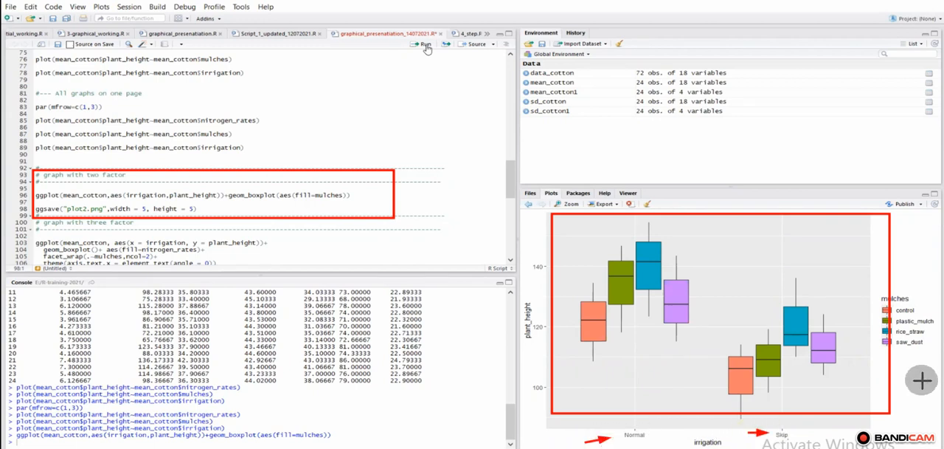
pyautogui.moveTo(920, 380); pyautogui.dragTo(908, 303)
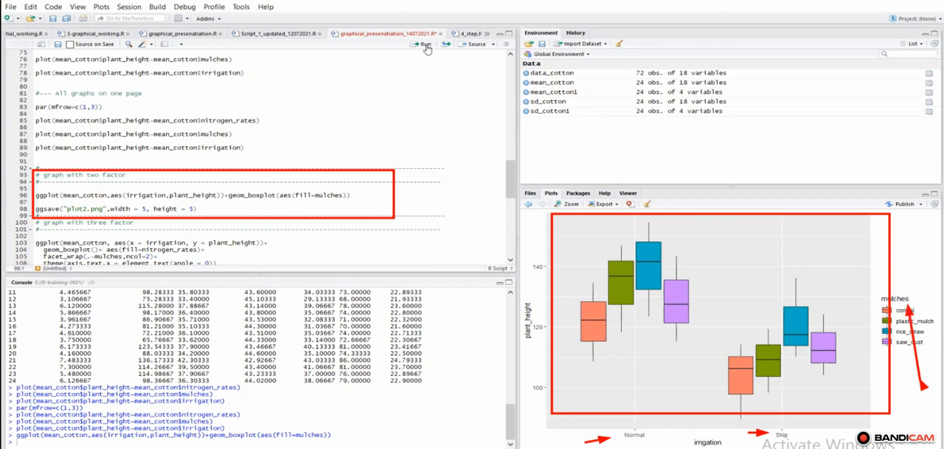
pyautogui.press('Escape')
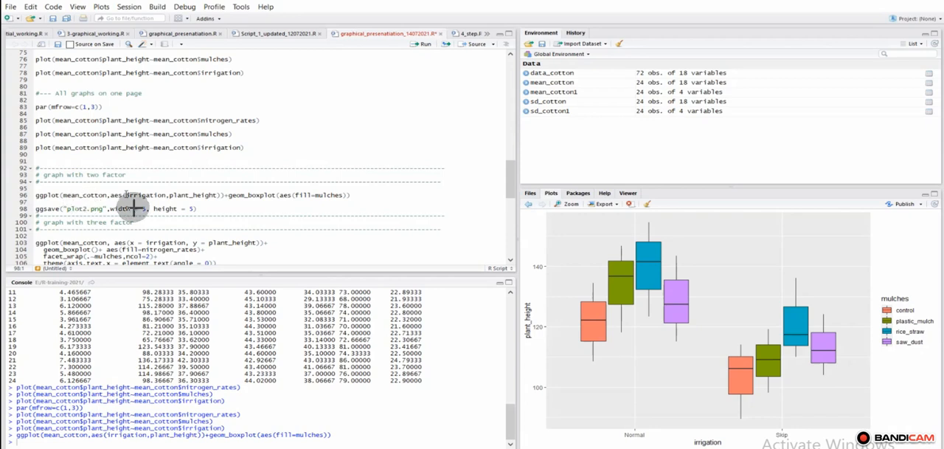
# Step: Compare the irrigation, plant_height and fill=mulches arguments of the two-factor ggplot line with the plot's mulches legend
pyautogui.moveTo(126, 195); pyautogui.dragTo(221, 194)
pyautogui.moveTo(399, 194); pyautogui.dragTo(358, 193)
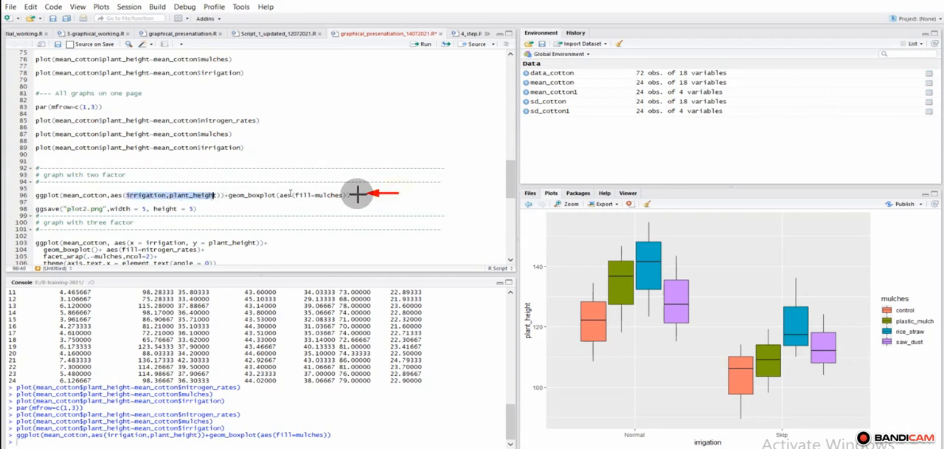
pyautogui.moveTo(296, 195); pyautogui.dragTo(344, 195)
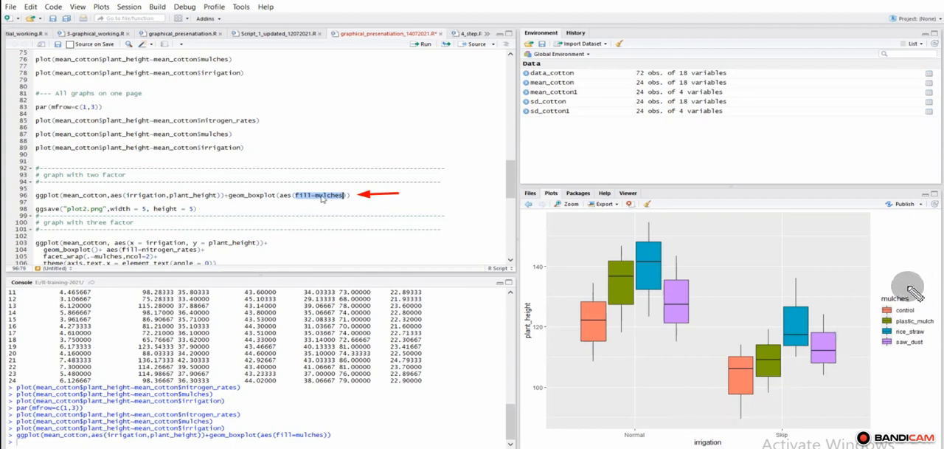
pyautogui.moveTo(906, 284)
pyautogui.mouseDown()
pyautogui.moveTo(874, 304)
pyautogui.moveTo(880, 344)
pyautogui.moveTo(918, 346)
pyautogui.moveTo(941, 329)
pyautogui.moveTo(923, 289)
pyautogui.moveTo(906, 276)
pyautogui.moveTo(900, 288)
pyautogui.mouseUp()
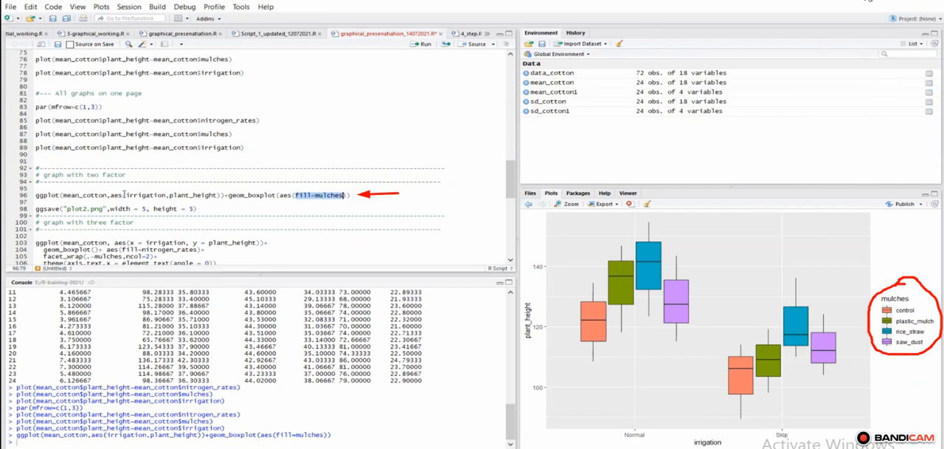
pyautogui.moveTo(124, 195); pyautogui.dragTo(142, 195)
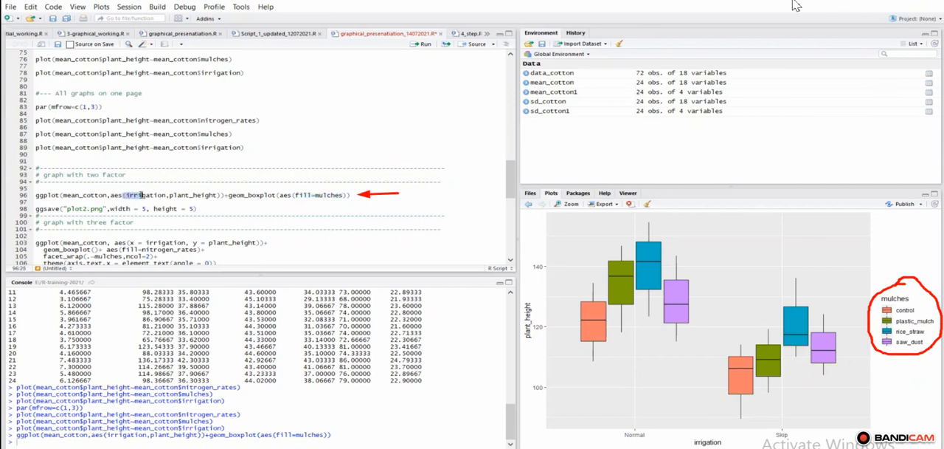
pyautogui.click(143, 194)
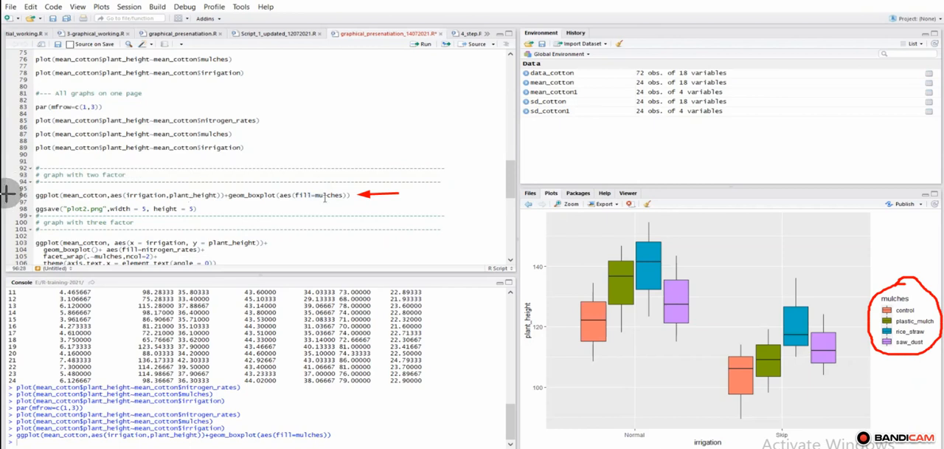
pyautogui.moveTo(7, 193); pyautogui.dragTo(31, 195)
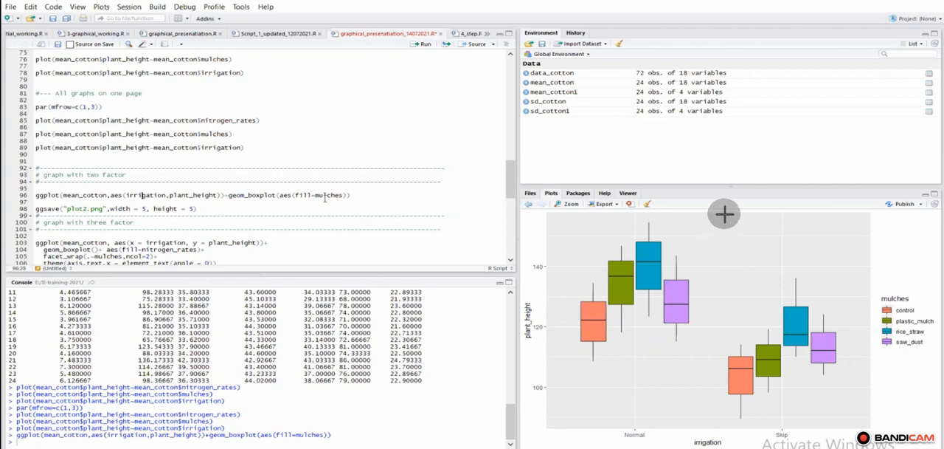
# Step: Examine how the mulches fill splits the Normal and Skip irrigation boxes, checking them against the two-factor ggplot line
pyautogui.moveTo(726, 214); pyautogui.dragTo(688, 248)
pyautogui.moveTo(852, 252); pyautogui.dragTo(814, 289)
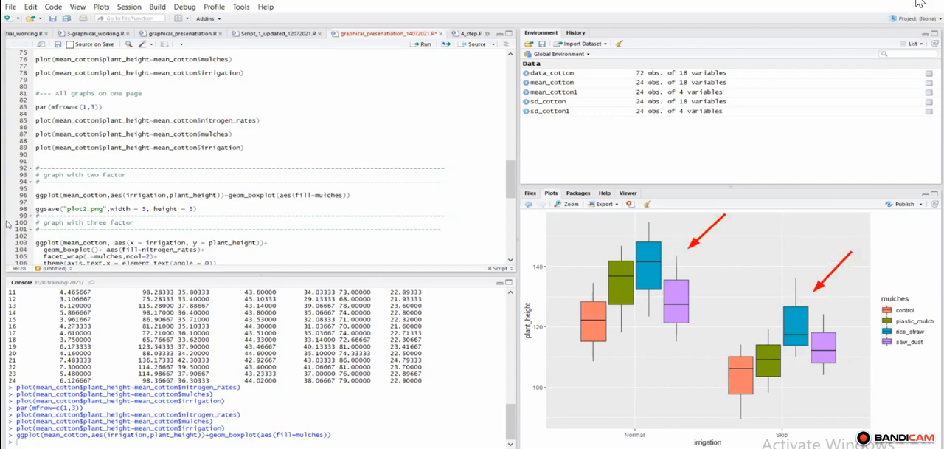
pyautogui.click(921, 4)
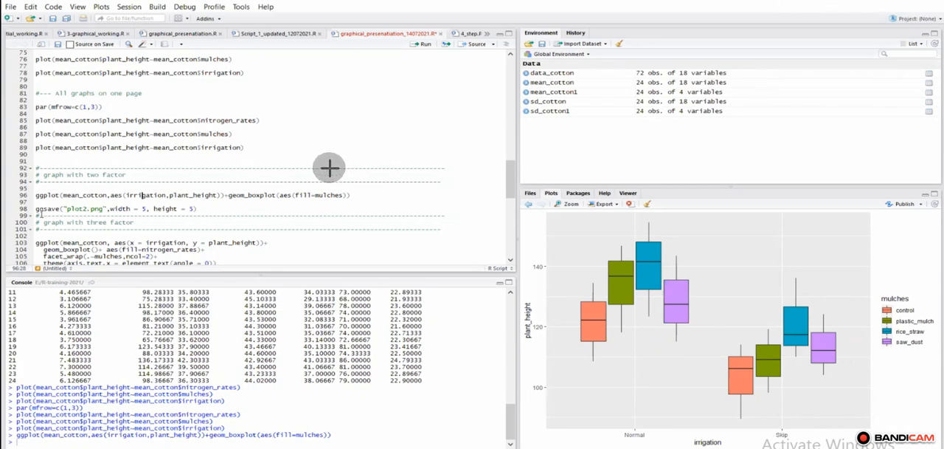
pyautogui.moveTo(287, 180)
pyautogui.mouseDown()
pyautogui.moveTo(309, 202)
pyautogui.moveTo(337, 202)
pyautogui.moveTo(330, 189)
pyautogui.mouseUp()
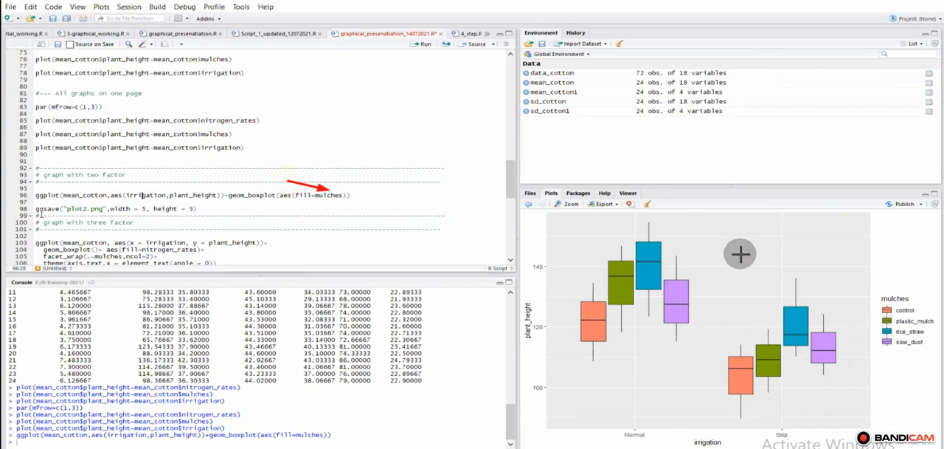
pyautogui.moveTo(738, 253); pyautogui.dragTo(685, 258)
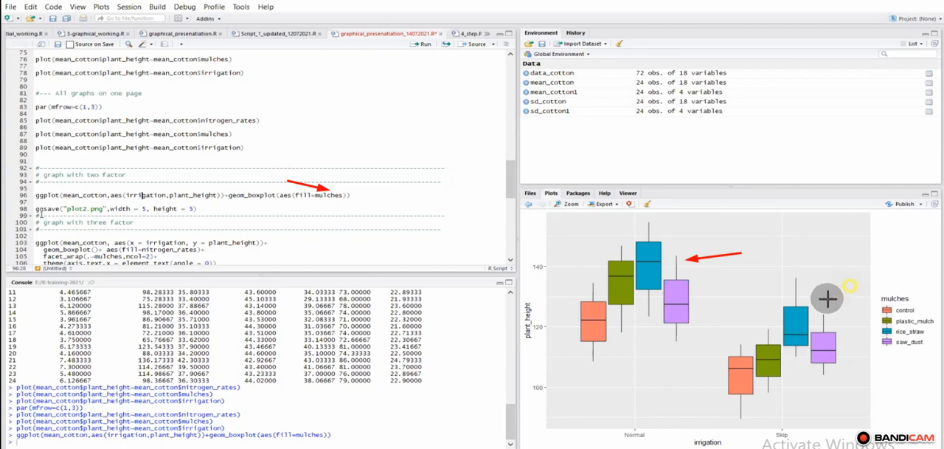
pyautogui.moveTo(850, 284); pyautogui.dragTo(817, 305)
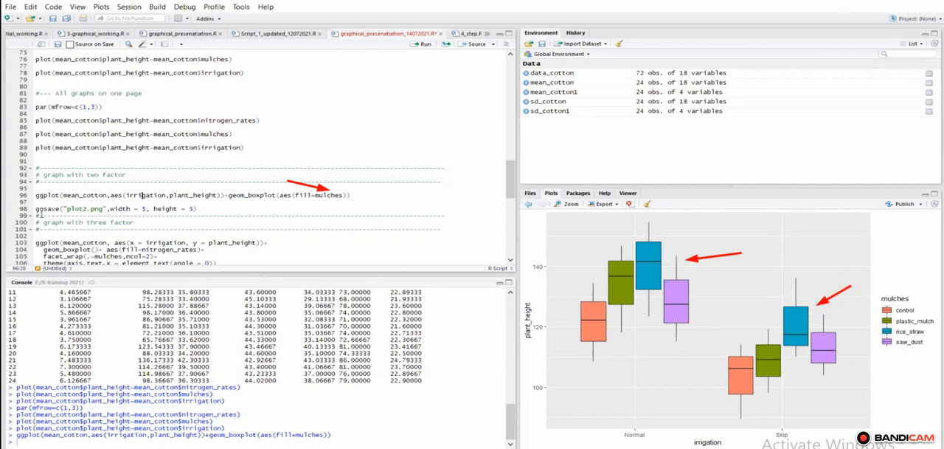
pyautogui.moveTo(26, 187)
pyautogui.mouseDown()
pyautogui.moveTo(194, 204)
pyautogui.moveTo(359, 202)
pyautogui.mouseUp()
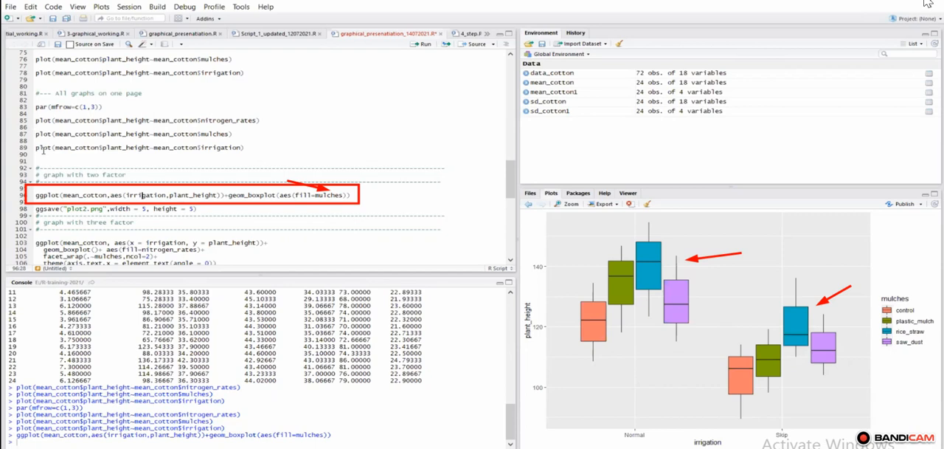
pyautogui.click(923, 1)
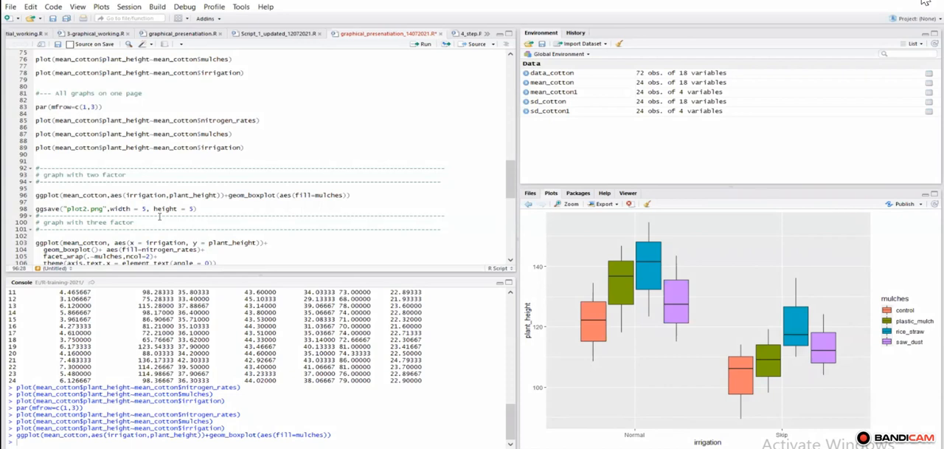
# Step: Review the three-factor graph code, checking the mean_cotton data and the y = plant_height mapping in its ggplot call
pyautogui.click(511, 262)
pyautogui.click(510, 262)
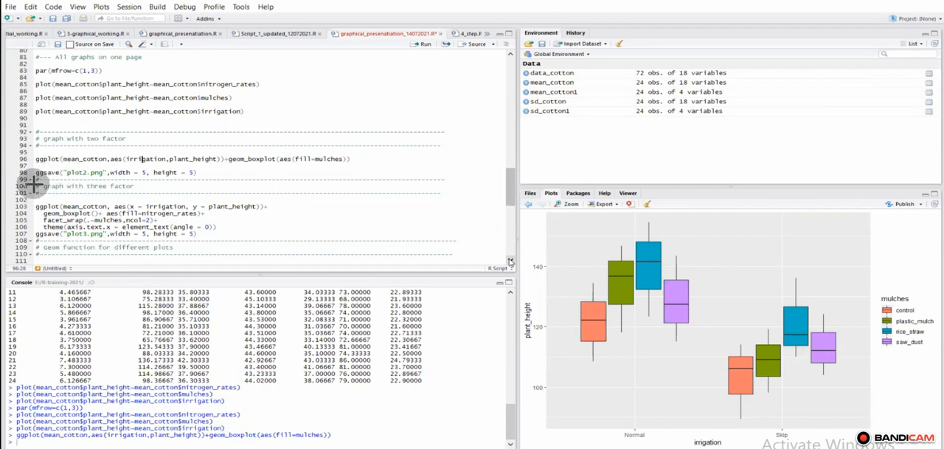
pyautogui.moveTo(34, 177)
pyautogui.mouseDown()
pyautogui.moveTo(237, 233)
pyautogui.moveTo(238, 246)
pyautogui.mouseUp()
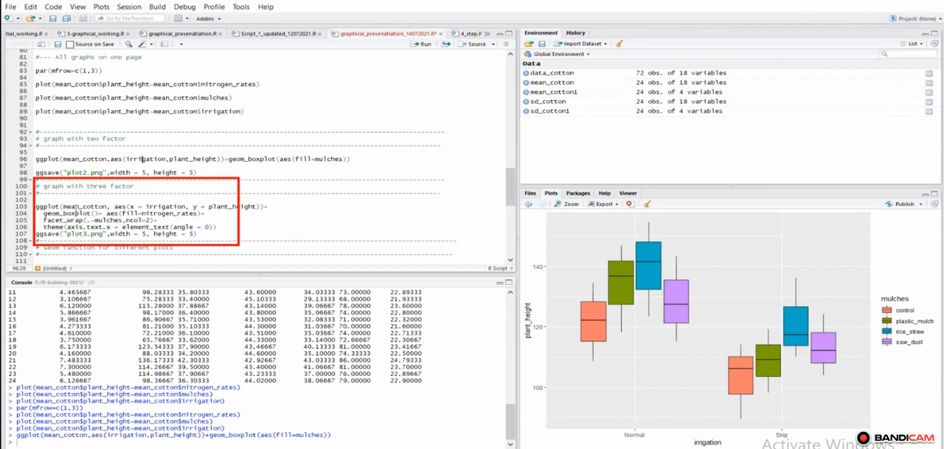
pyautogui.press('Escape')
pyautogui.moveTo(62, 207); pyautogui.dragTo(77, 207)
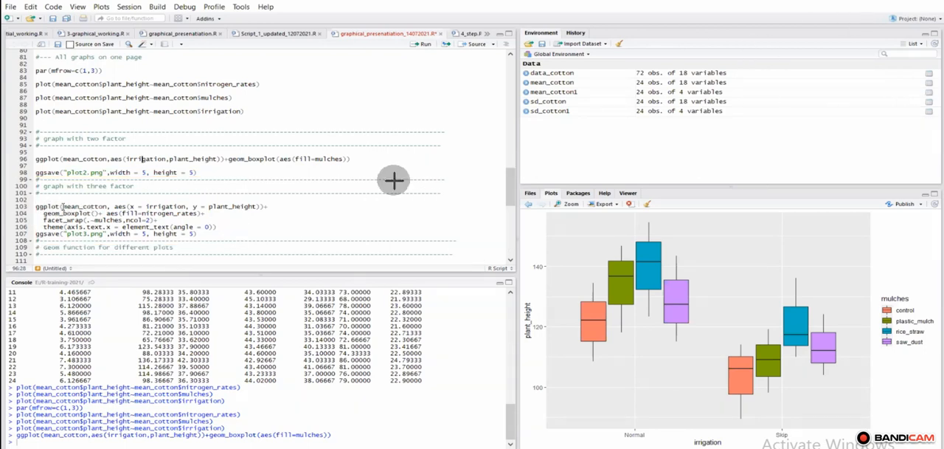
pyautogui.moveTo(347, 206); pyautogui.dragTo(274, 206)
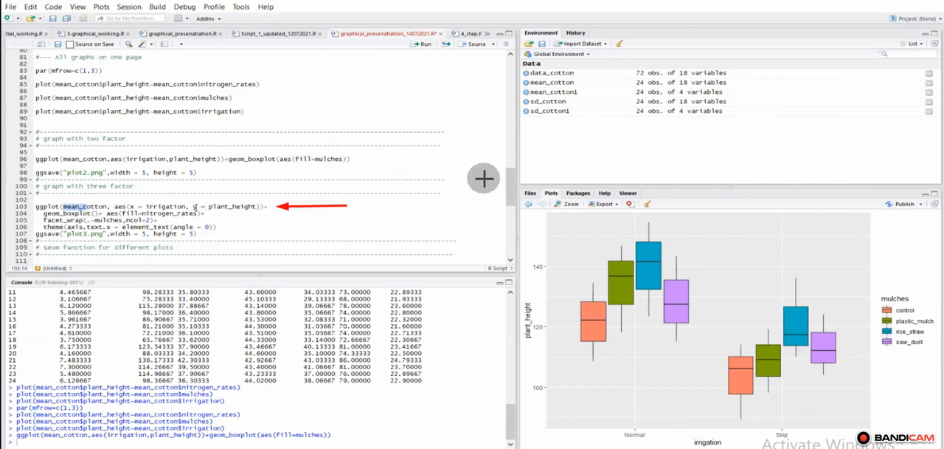
pyautogui.moveTo(193, 208); pyautogui.dragTo(265, 207)
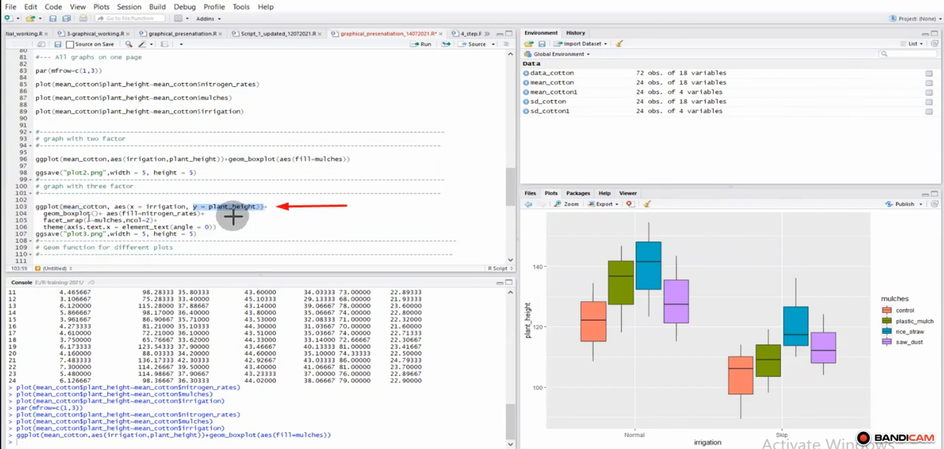
# Step: Examine the fill=nitrogen_rates mapping and the facet_wrap(.~mulches,ncol=2) line in the three-factor graph code
pyautogui.moveTo(242, 216); pyautogui.dragTo(209, 215)
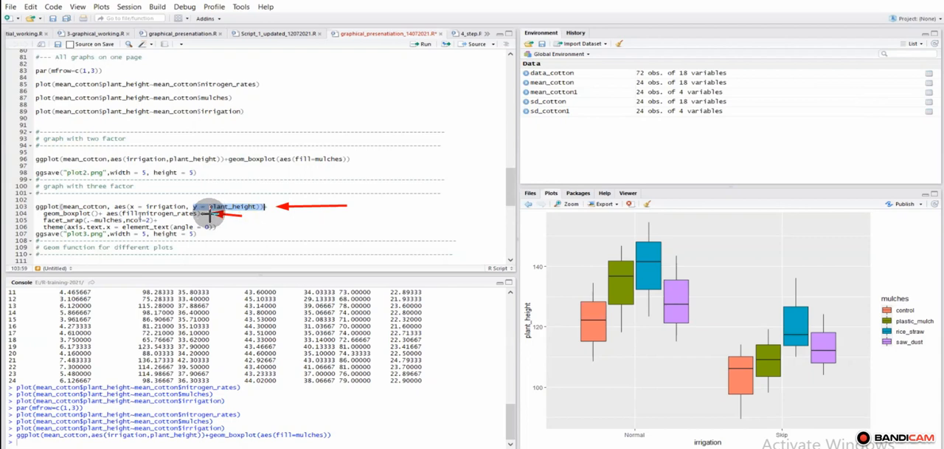
pyautogui.click(121, 214)
pyautogui.moveTo(141, 214); pyautogui.dragTo(196, 214)
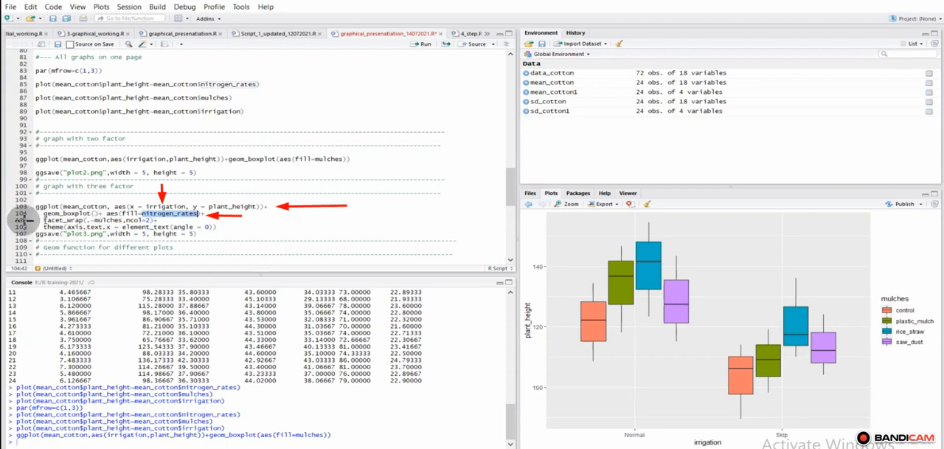
pyautogui.moveTo(24, 221); pyautogui.dragTo(106, 220)
pyautogui.hotkey('shift', 'Right')
pyautogui.hotkey('shift', 'Right')
pyautogui.hotkey('shift', 'Right')
pyautogui.hotkey('shift', 'Right')
pyautogui.hotkey('shift', 'Right')
pyautogui.hotkey('shift', 'Right')
pyautogui.hotkey('shift', 'Right')
pyautogui.hotkey('shift', 'Right')
pyautogui.hotkey('shift', 'Right')
pyautogui.hotkey('shift', 'Right')
pyautogui.hotkey('shift', 'Right')
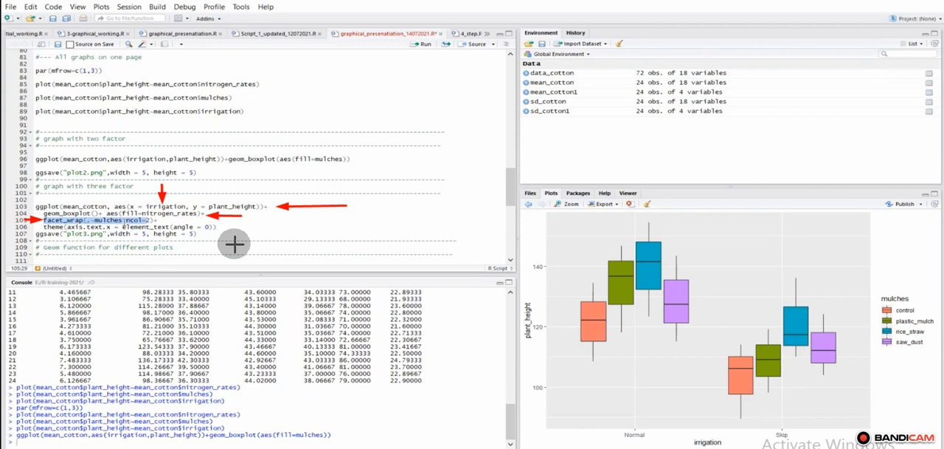
# Step: Examine the mulches variable and the ncol=2 argument inside the facet_wrap line of the three-factor graph code
pyautogui.click(123, 219)
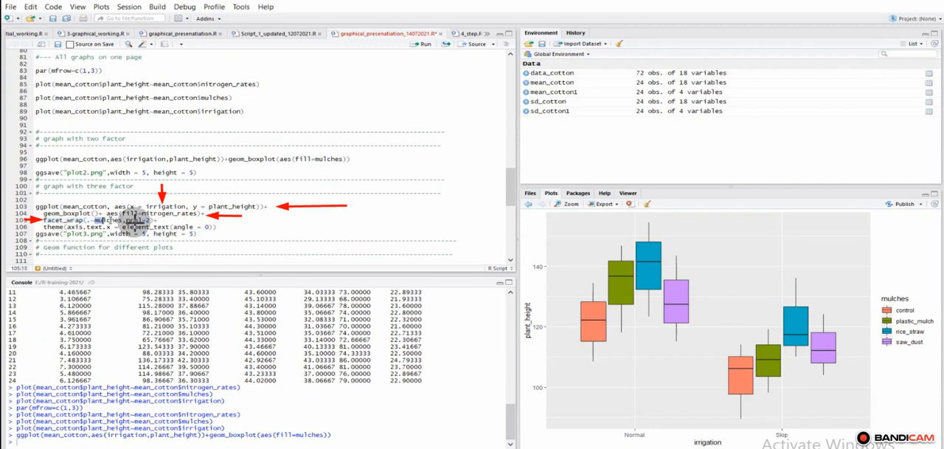
pyautogui.doubleClick(107, 220)
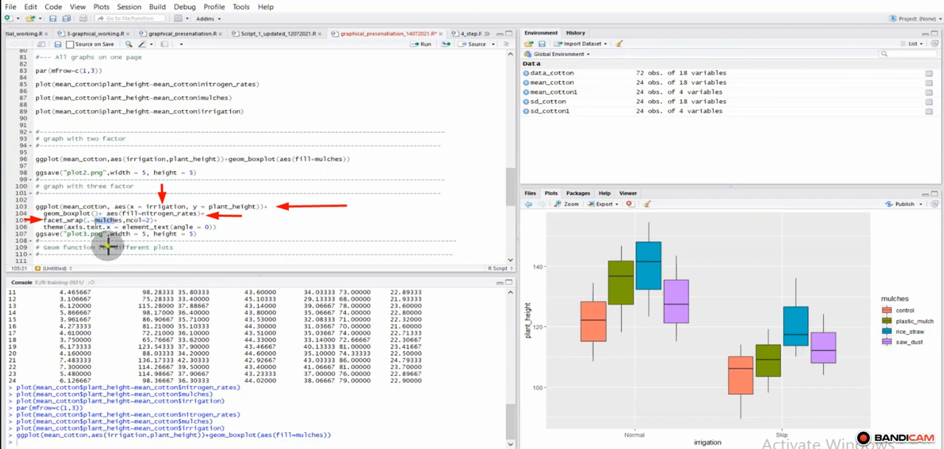
pyautogui.moveTo(108, 246); pyautogui.dragTo(107, 222)
pyautogui.moveTo(145, 246); pyautogui.dragTo(144, 222)
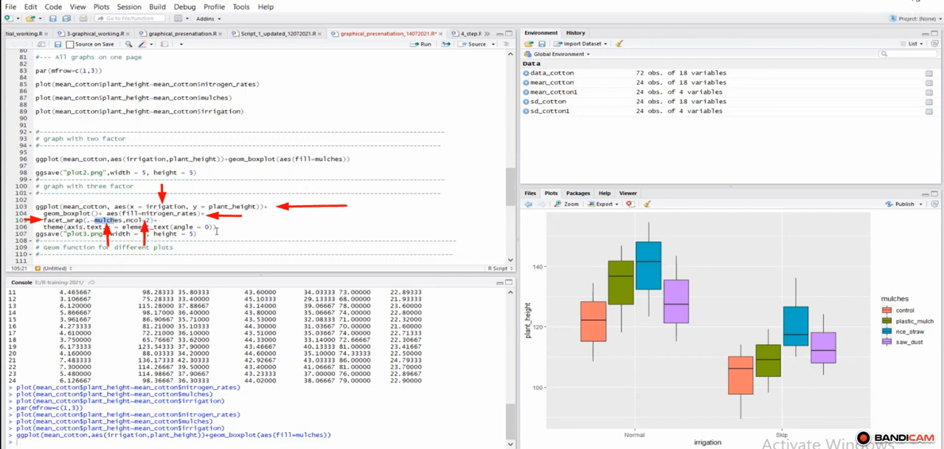
pyautogui.press('Escape')
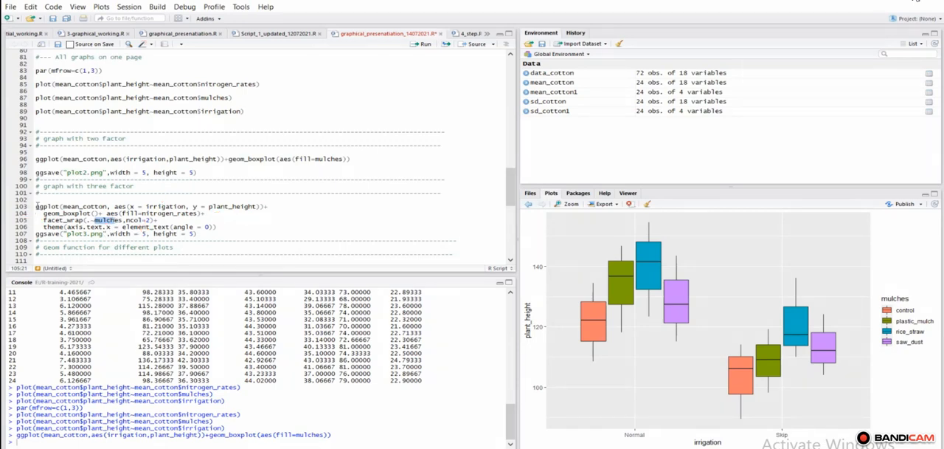
# Step: Run the three-factor ggplot code to plot plant height by irrigation, filled by nitrogen_rates and faceted by mulches
pyautogui.click(37, 206)
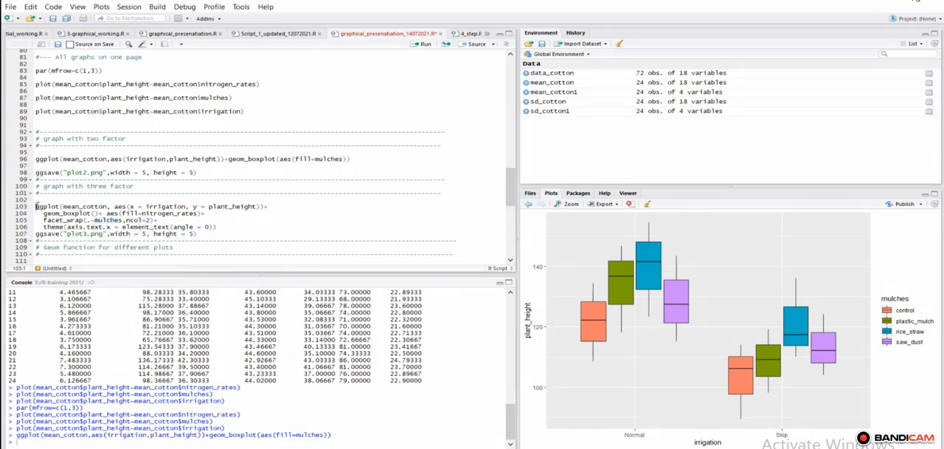
pyautogui.click(427, 46)
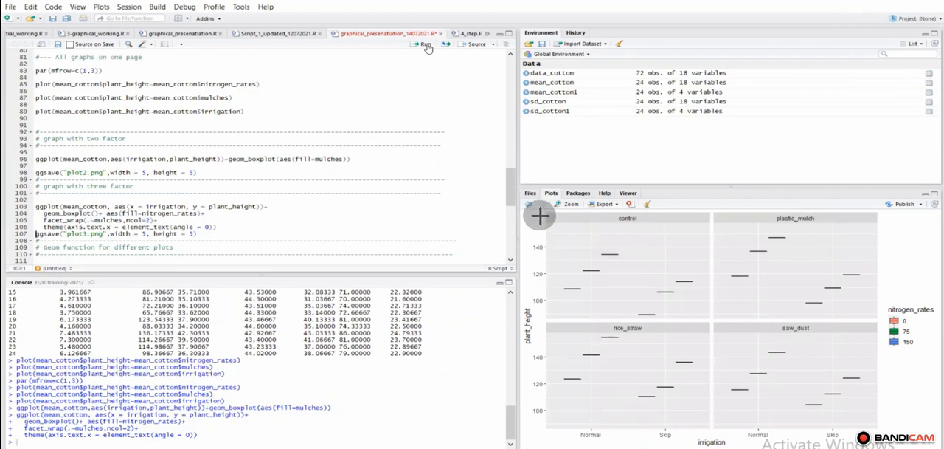
# Step: Inspect the faceted plot, checking its control, plastic_mulch, rice_straw and saw_dust panels
pyautogui.moveTo(533, 214)
pyautogui.mouseDown()
pyautogui.moveTo(854, 272)
pyautogui.moveTo(909, 306)
pyautogui.moveTo(943, 446)
pyautogui.mouseUp()
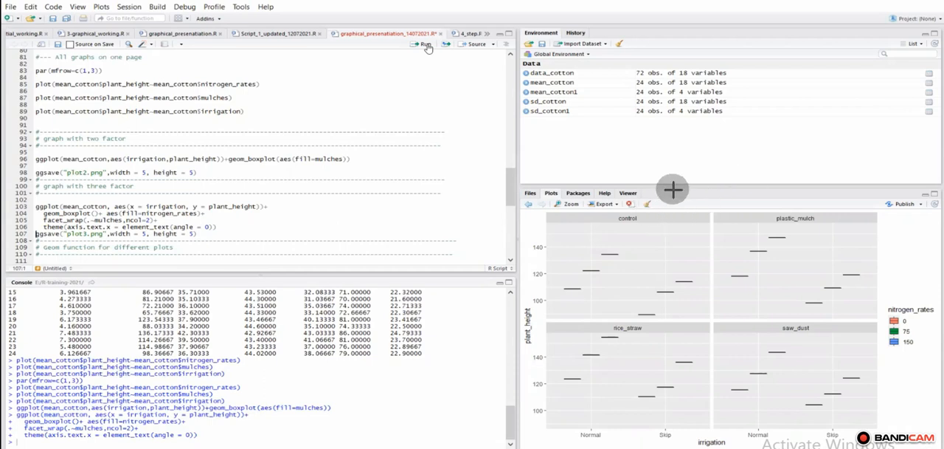
pyautogui.moveTo(674, 192); pyautogui.dragTo(668, 211)
pyautogui.moveTo(800, 198); pyautogui.dragTo(792, 213)
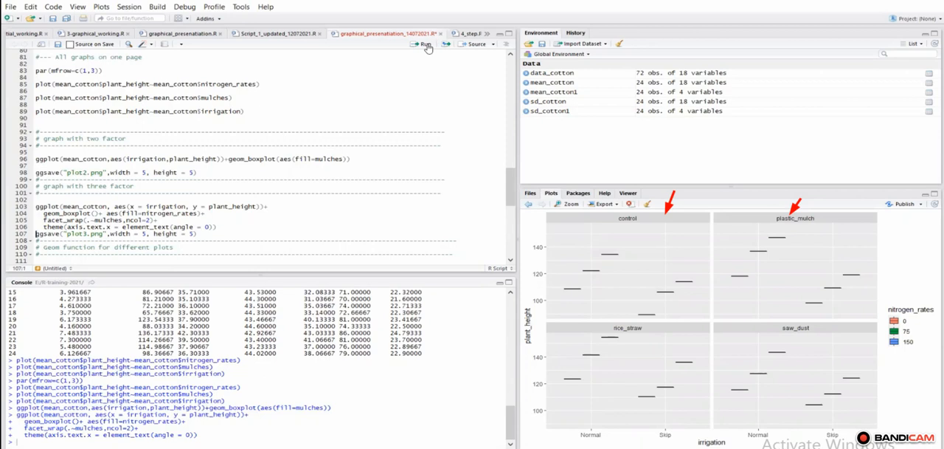
pyautogui.moveTo(685, 309); pyautogui.dragTo(660, 316)
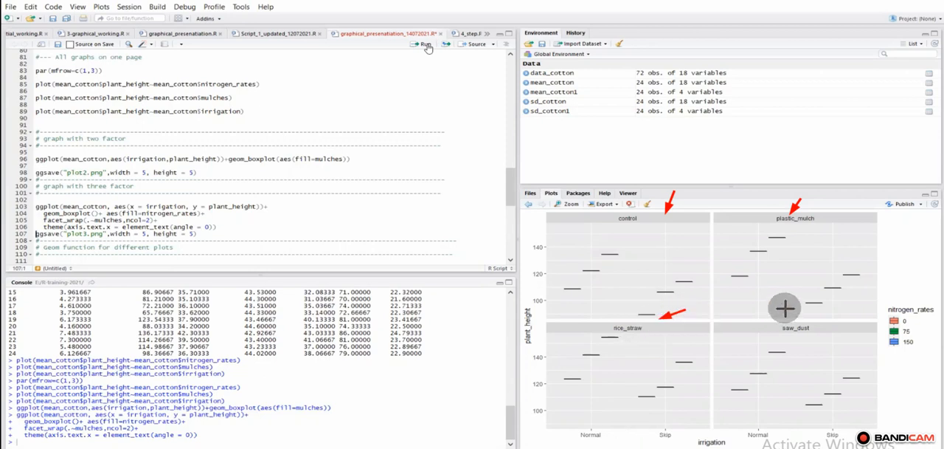
pyautogui.moveTo(793, 308); pyautogui.dragTo(786, 318)
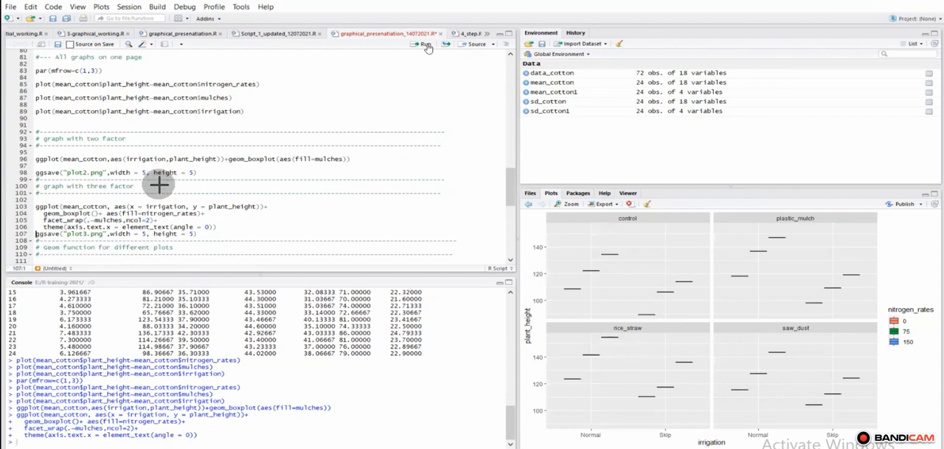
# Step: Review the x = irrigation and y = plant_height mappings and the nitrogen_rates fill in the three-factor ggplot code
pyautogui.moveTo(159, 186); pyautogui.dragTo(158, 200)
pyautogui.moveTo(227, 187); pyautogui.dragTo(227, 204)
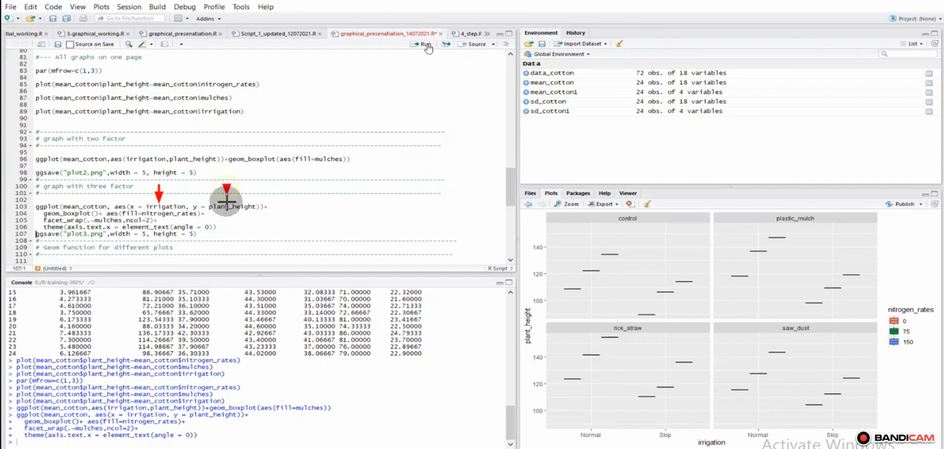
pyautogui.click(917, 0)
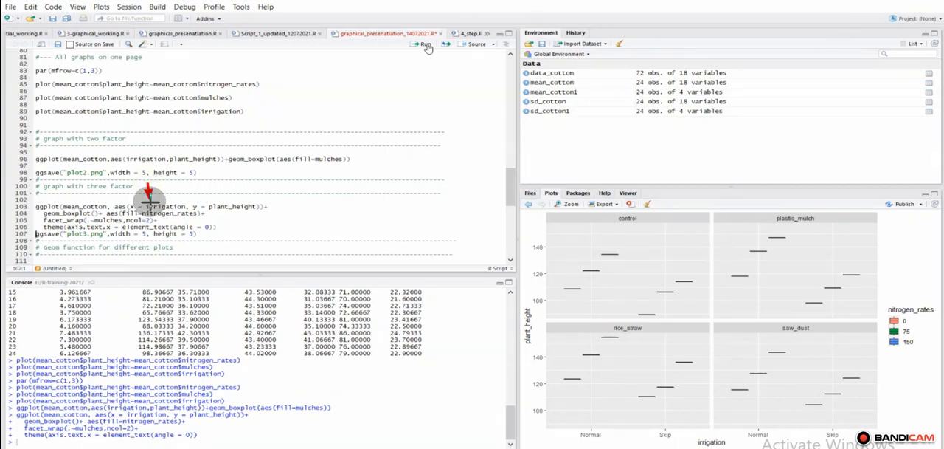
pyautogui.moveTo(147, 185); pyautogui.dragTo(147, 204)
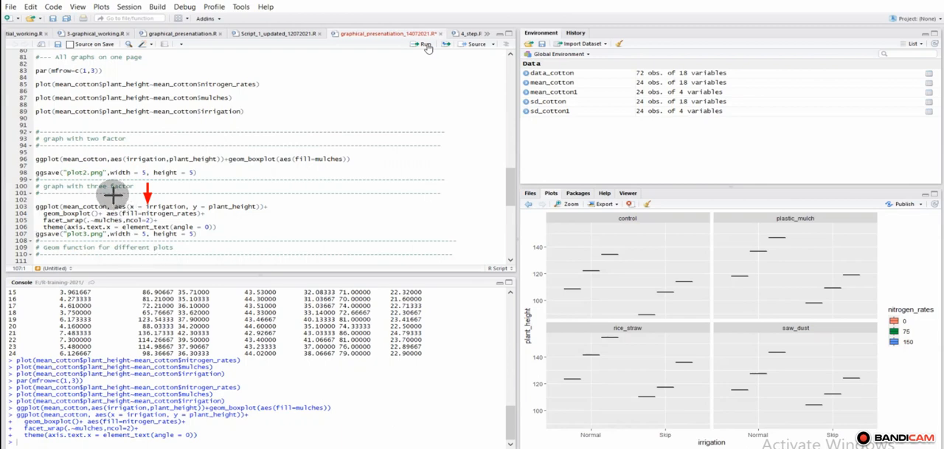
pyautogui.moveTo(113, 194); pyautogui.dragTo(132, 207)
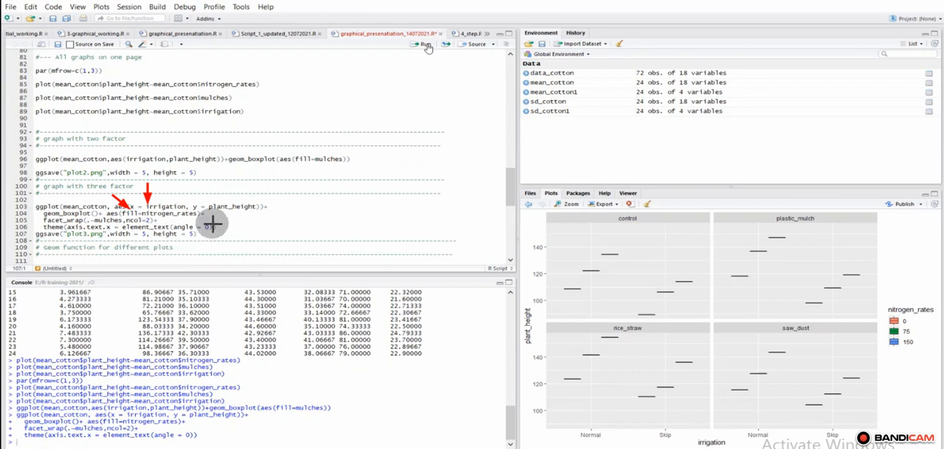
pyautogui.click(918, 0)
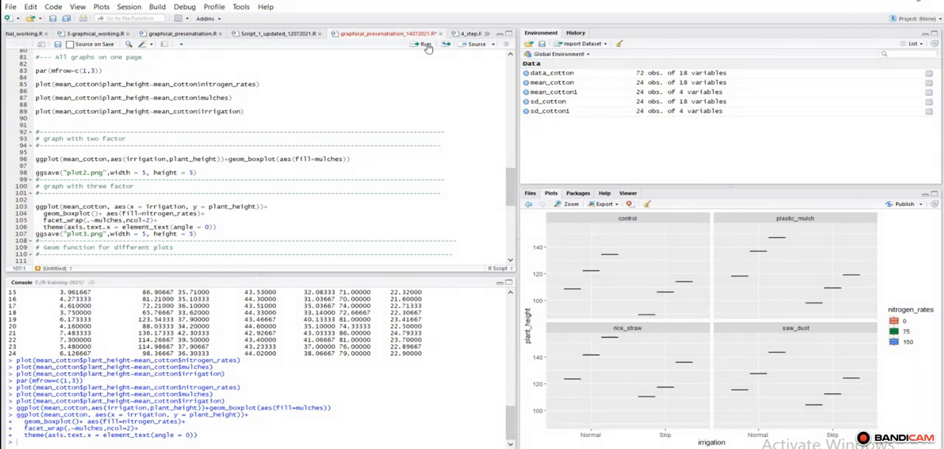
pyautogui.click(842, 1)
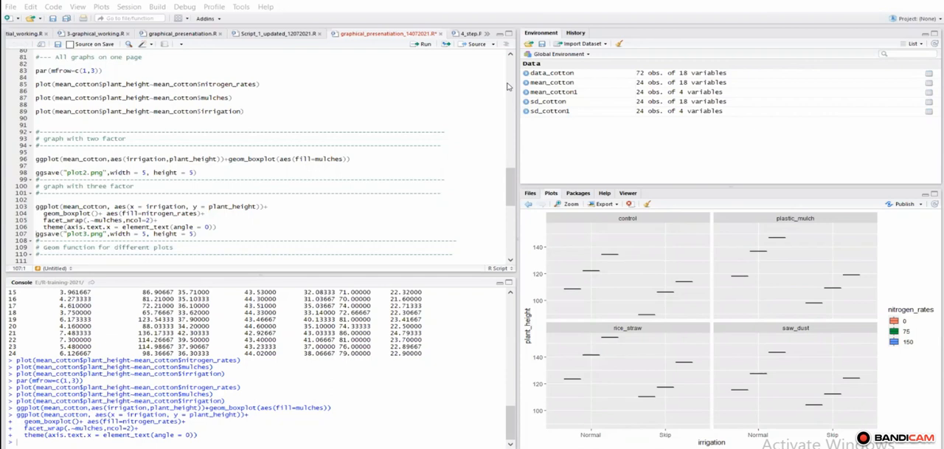
# Step: Compare the axis mappings and facet_wrap line of the three-factor code with the plot and its nitrogen_rates legend
pyautogui.moveTo(155, 170); pyautogui.dragTo(157, 199)
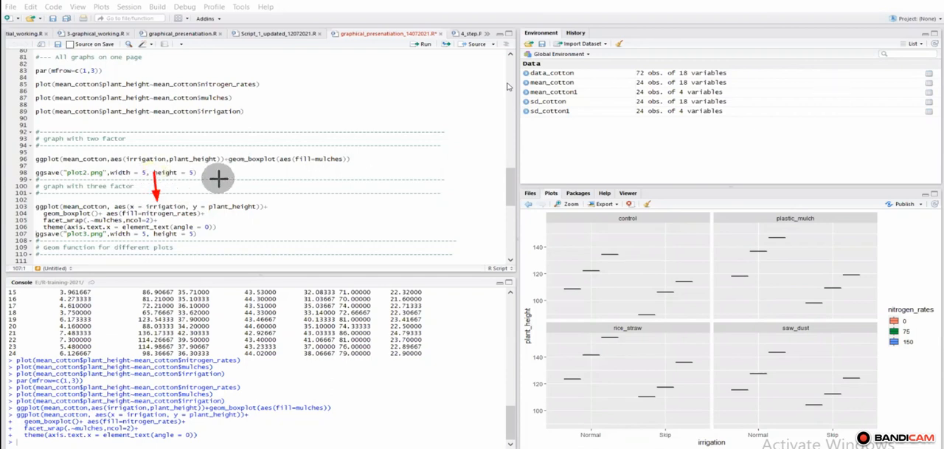
pyautogui.moveTo(225, 175); pyautogui.dragTo(225, 198)
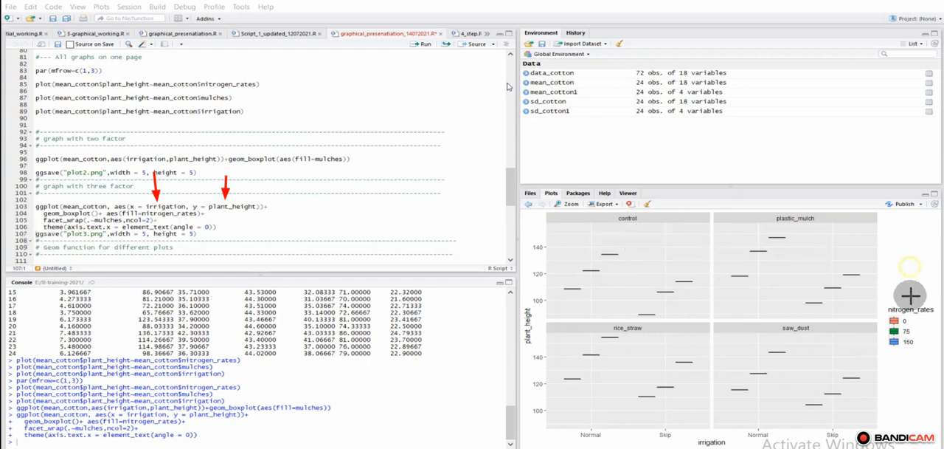
pyautogui.moveTo(910, 295); pyautogui.dragTo(911, 297)
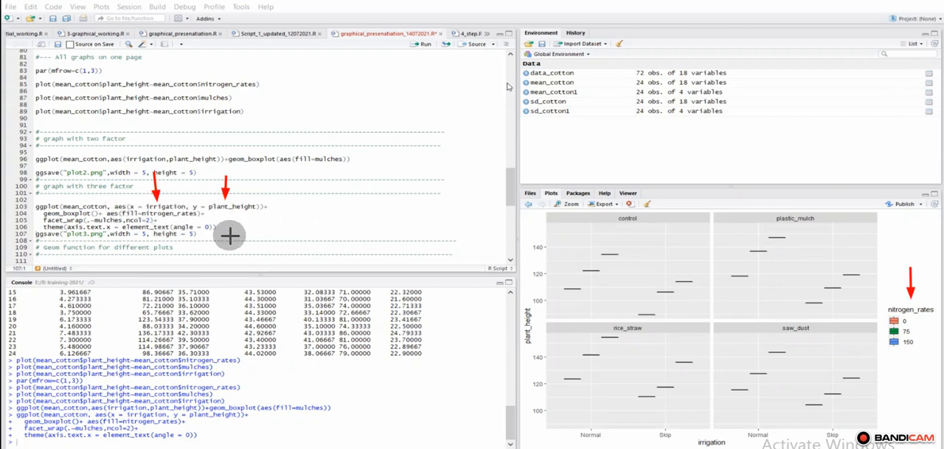
pyautogui.moveTo(9, 219); pyautogui.dragTo(43, 220)
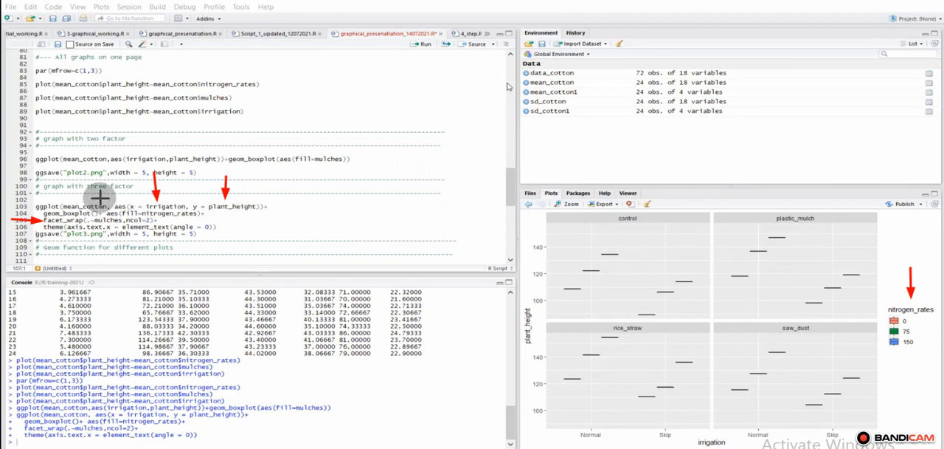
pyautogui.moveTo(99, 184); pyautogui.dragTo(127, 219)
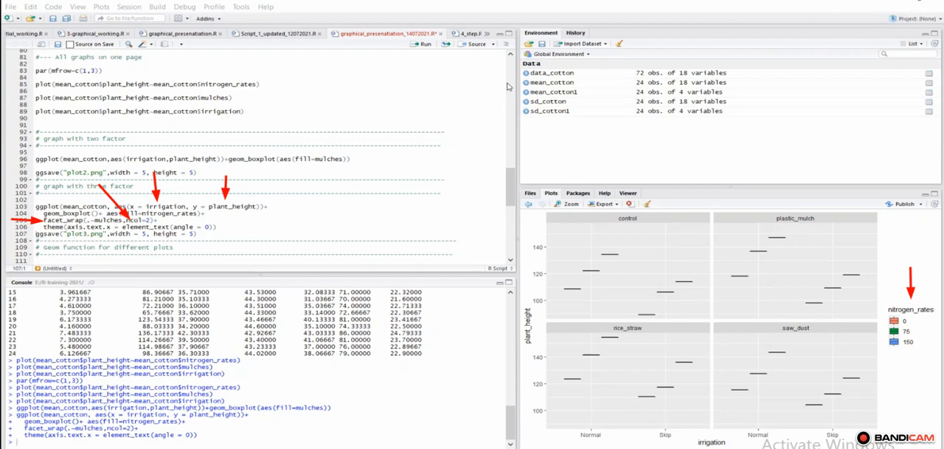
pyautogui.press('Escape')
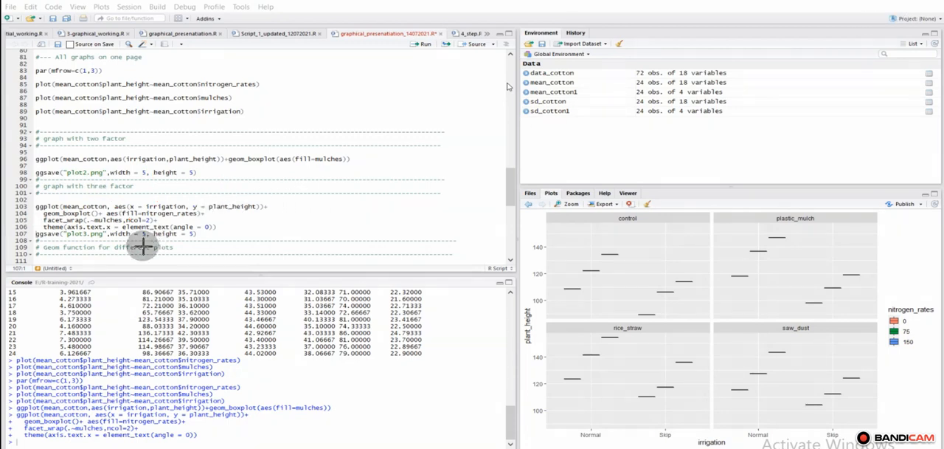
# Step: Check how the ncol=2 argument of facet_wrap relates to the arrangement of panels in the faceted plot
pyautogui.moveTo(138, 259); pyautogui.dragTo(139, 233)
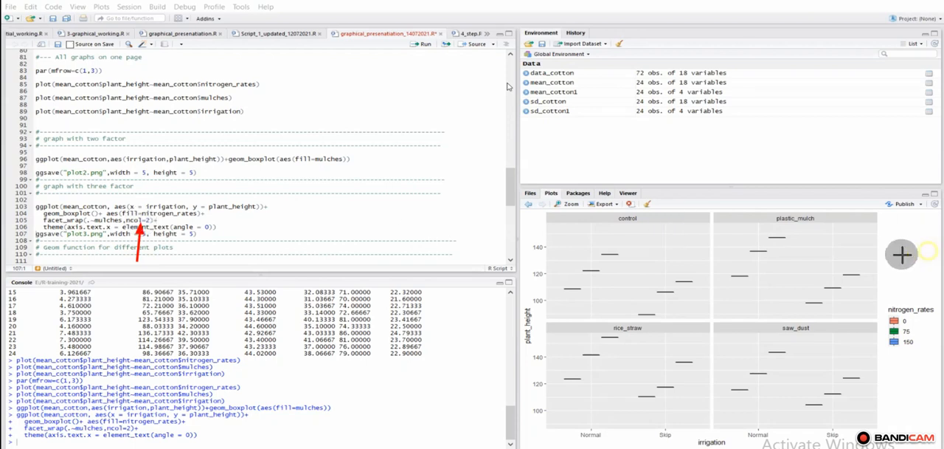
pyautogui.moveTo(928, 251); pyautogui.dragTo(890, 256)
pyautogui.moveTo(919, 379); pyautogui.dragTo(882, 385)
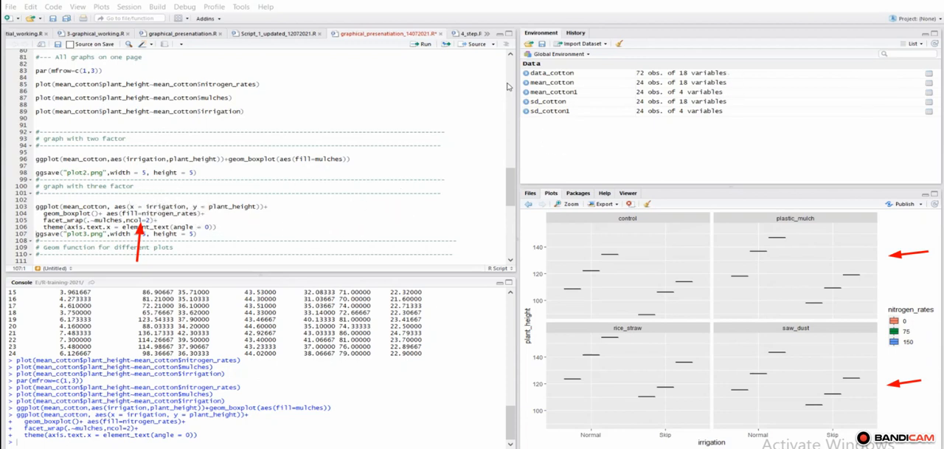
pyautogui.moveTo(143, 205)
pyautogui.mouseDown()
pyautogui.moveTo(120, 225)
pyautogui.moveTo(159, 237)
pyautogui.moveTo(152, 202)
pyautogui.moveTo(133, 214)
pyautogui.mouseUp()
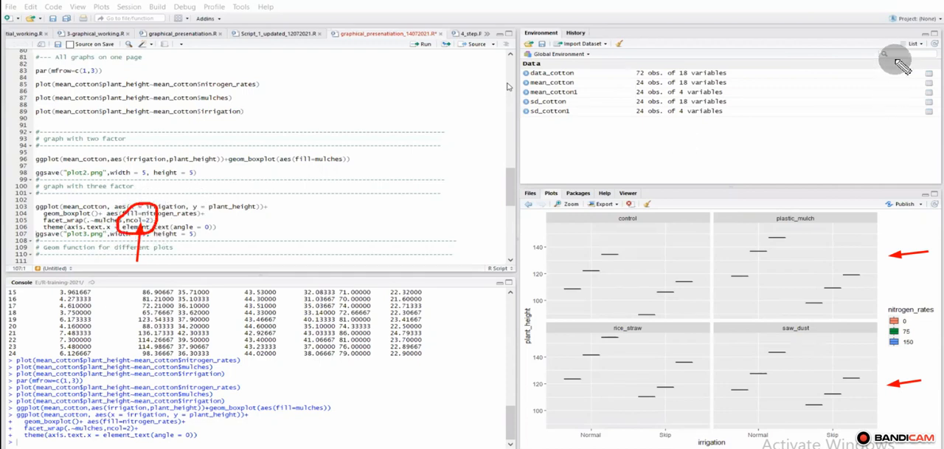
pyautogui.click(923, 1)
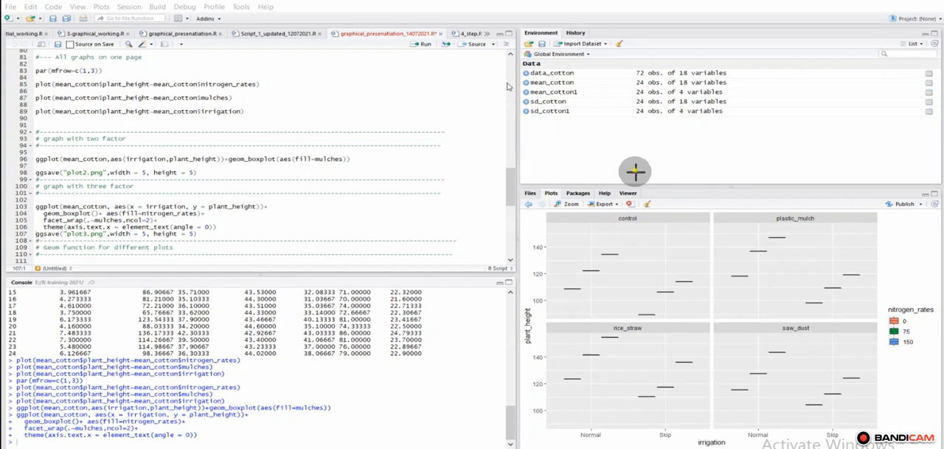
# Step: Examine the headings of the four mulch panels and the three-factor plot as a whole
pyautogui.moveTo(628, 301); pyautogui.dragTo(628, 321)
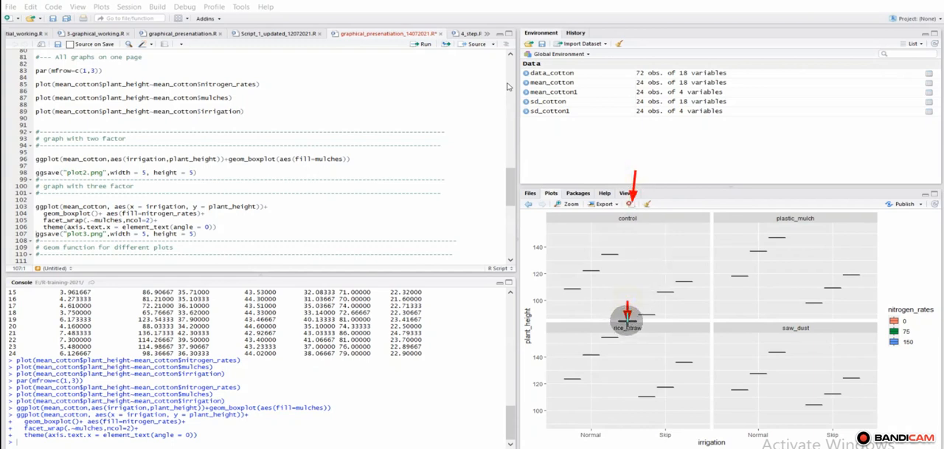
pyautogui.moveTo(801, 182); pyautogui.dragTo(797, 207)
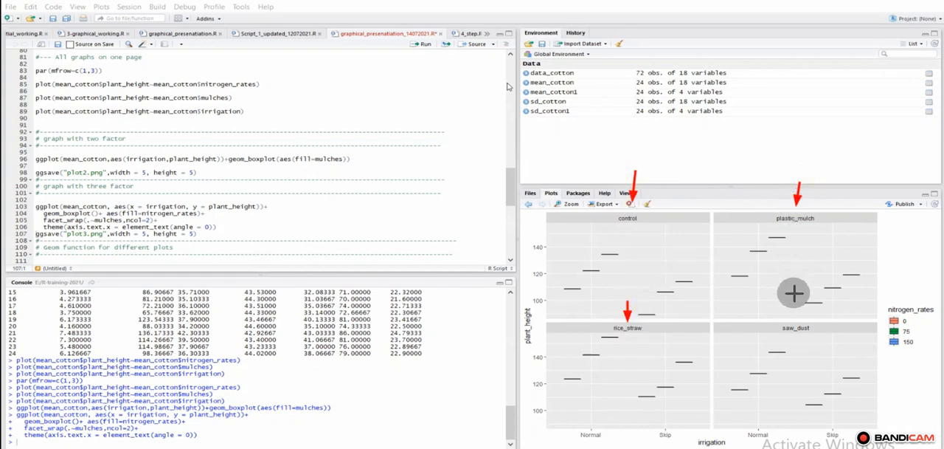
pyautogui.moveTo(795, 293); pyautogui.dragTo(793, 318)
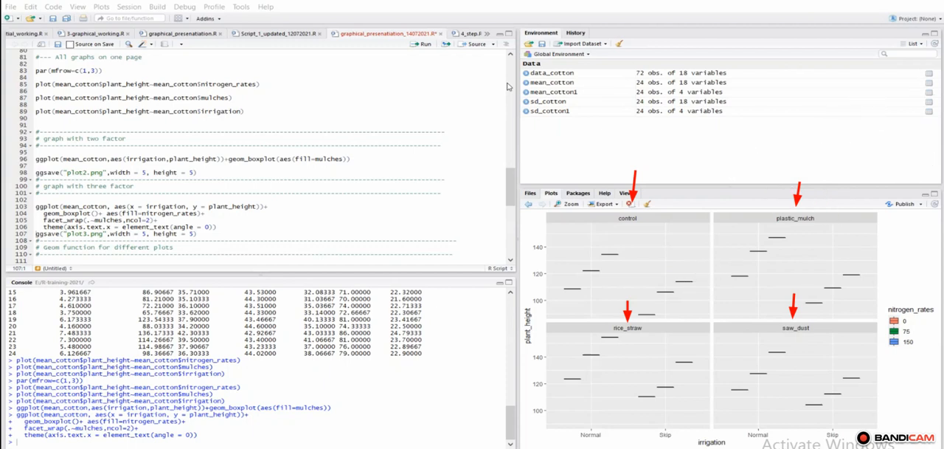
pyautogui.moveTo(512, 211); pyautogui.dragTo(699, 244)
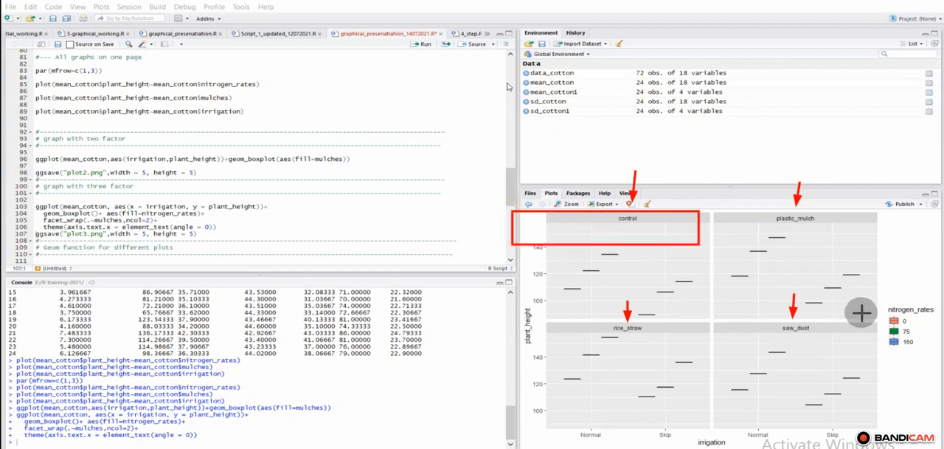
pyautogui.moveTo(860, 313)
pyautogui.mouseDown()
pyautogui.moveTo(917, 433)
pyautogui.moveTo(943, 447)
pyautogui.mouseUp()
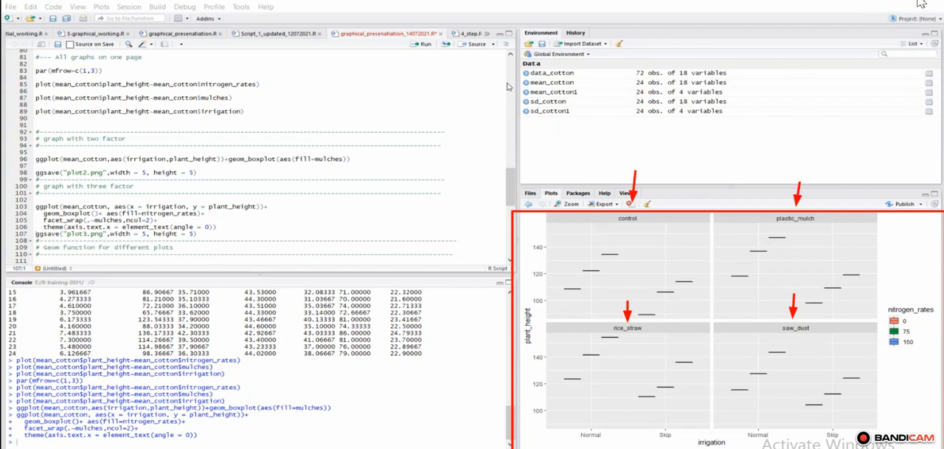
pyautogui.press('Escape')
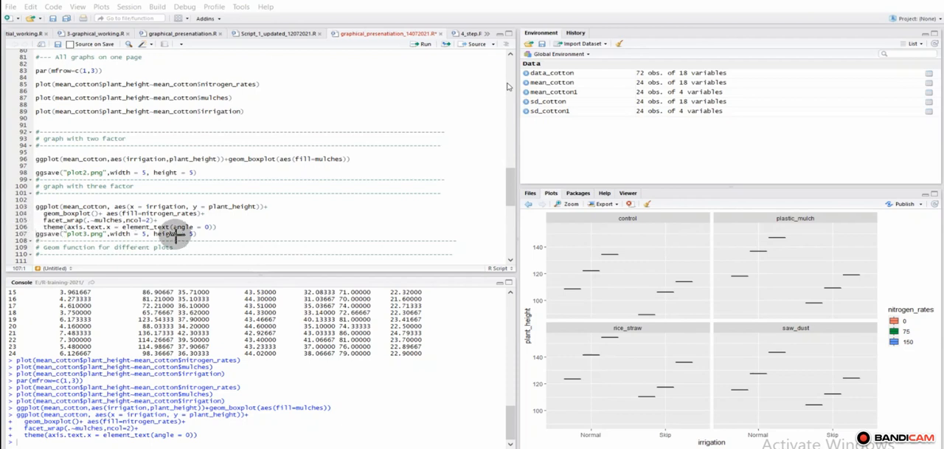
# Step: Review the theme line's element_text(angle = 0) setting and the ggsave line for plot3.png with width 5 and height 5
pyautogui.moveTo(230, 232)
pyautogui.mouseDown()
pyautogui.moveTo(114, 236)
pyautogui.moveTo(127, 233)
pyautogui.mouseUp()
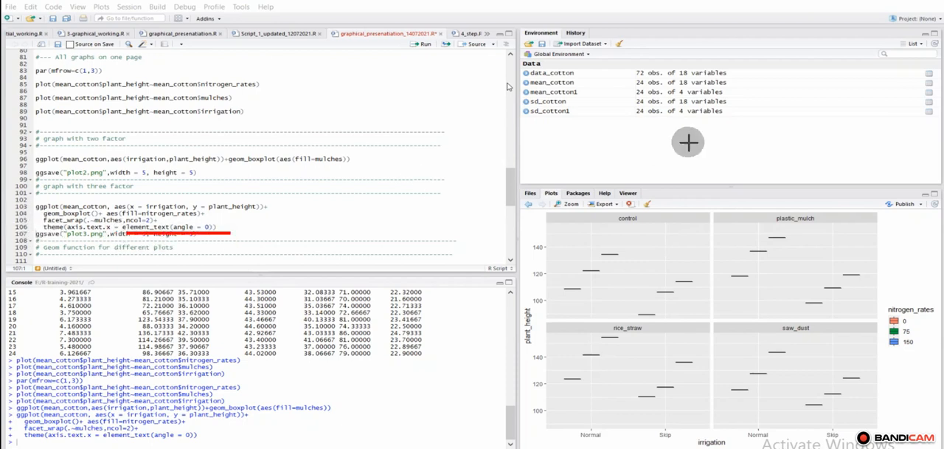
pyautogui.click(920, 3)
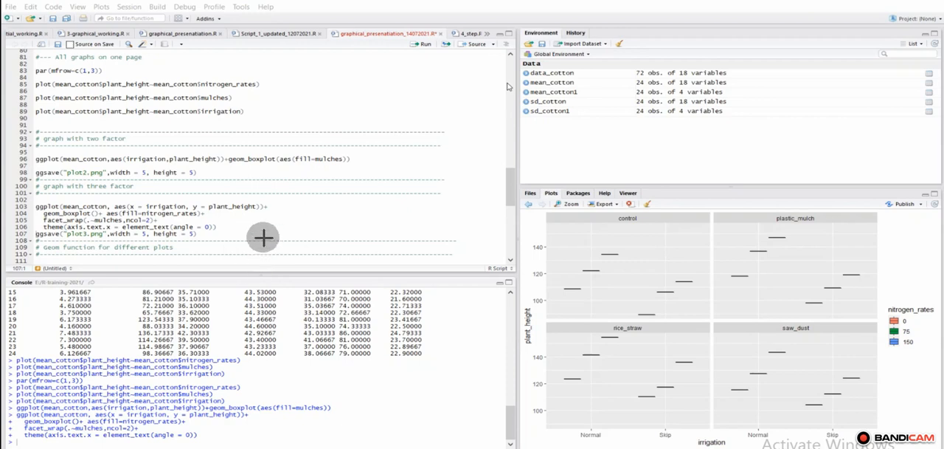
pyautogui.moveTo(264, 237); pyautogui.dragTo(197, 236)
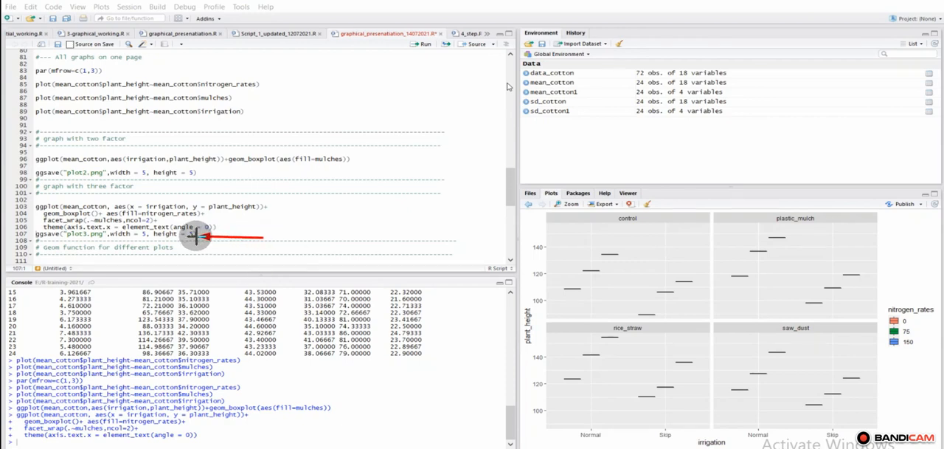
pyautogui.moveTo(3, 234); pyautogui.dragTo(27, 235)
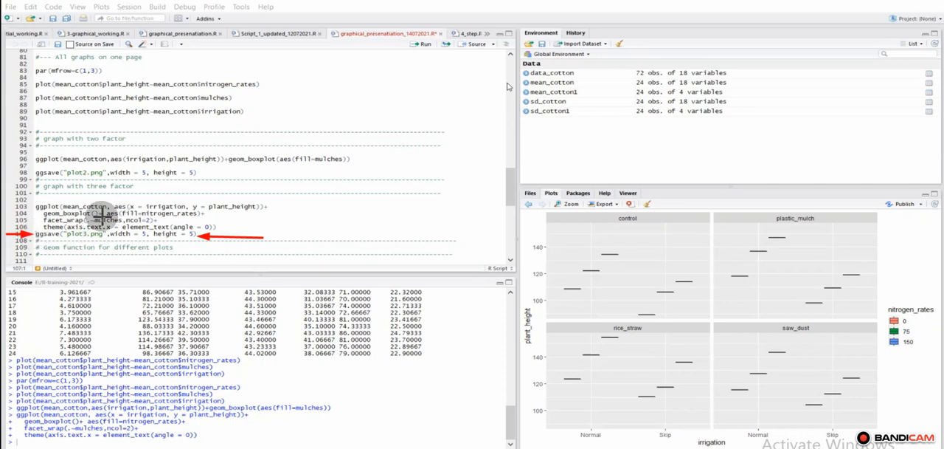
pyautogui.moveTo(81, 252); pyautogui.dragTo(81, 237)
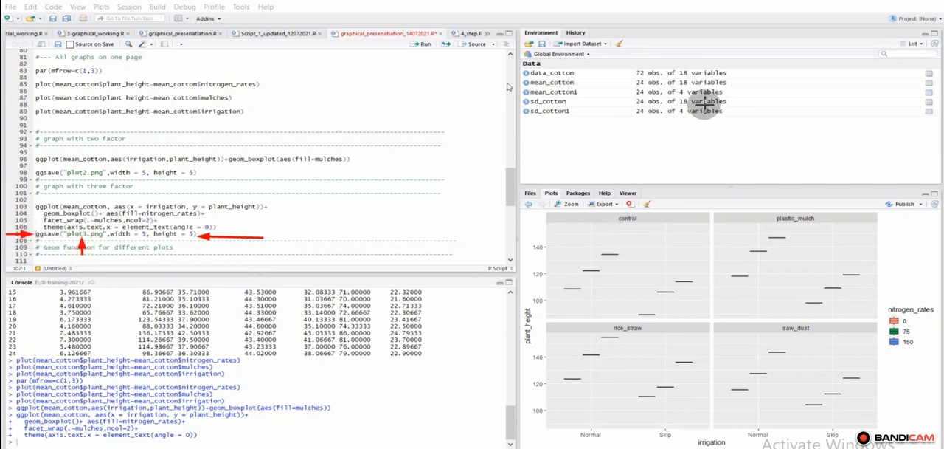
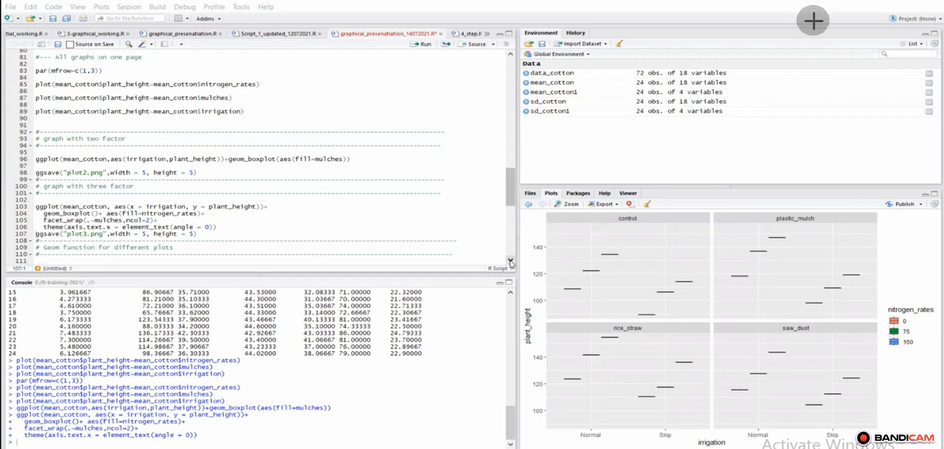
# Step: Run mean_cotton1=mean_cotton[,c(2,5)] to keep only one factor and one parameter from the mean table
pyautogui.click(510, 262)
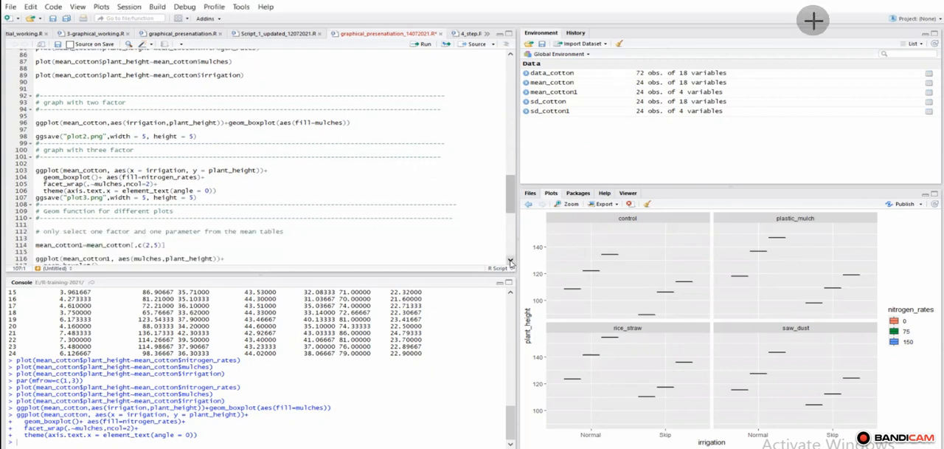
pyautogui.click(511, 263)
pyautogui.click(510, 262)
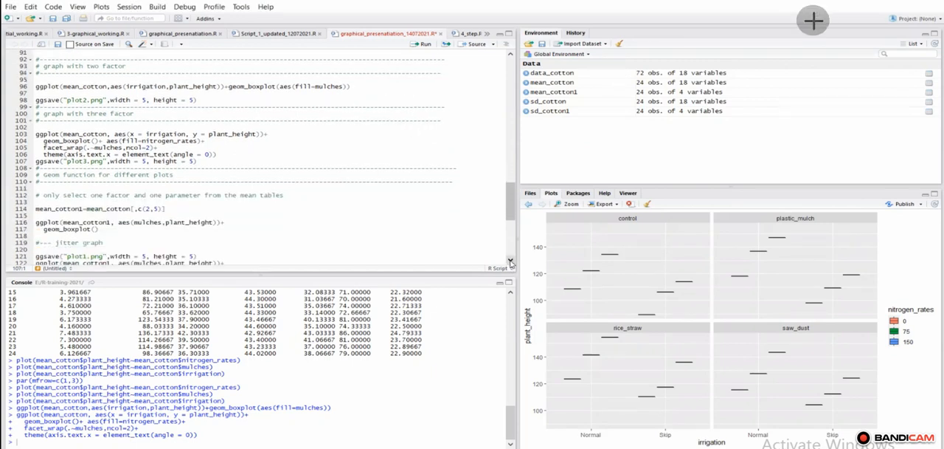
pyautogui.click(511, 263)
pyautogui.click(511, 263)
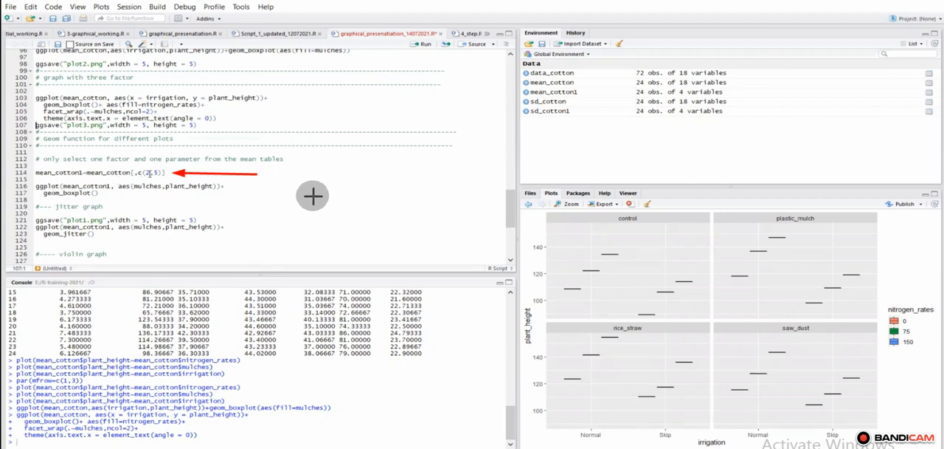
pyautogui.moveTo(151, 136); pyautogui.dragTo(151, 162)
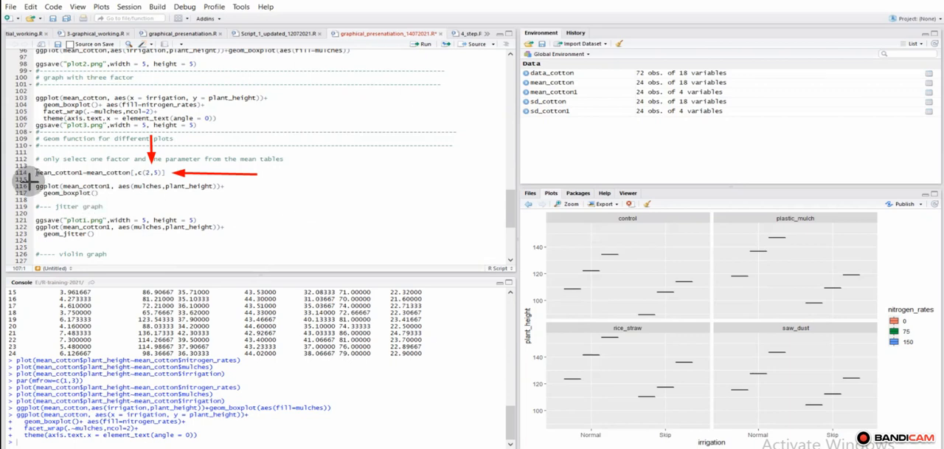
pyautogui.moveTo(7, 171); pyautogui.dragTo(36, 172)
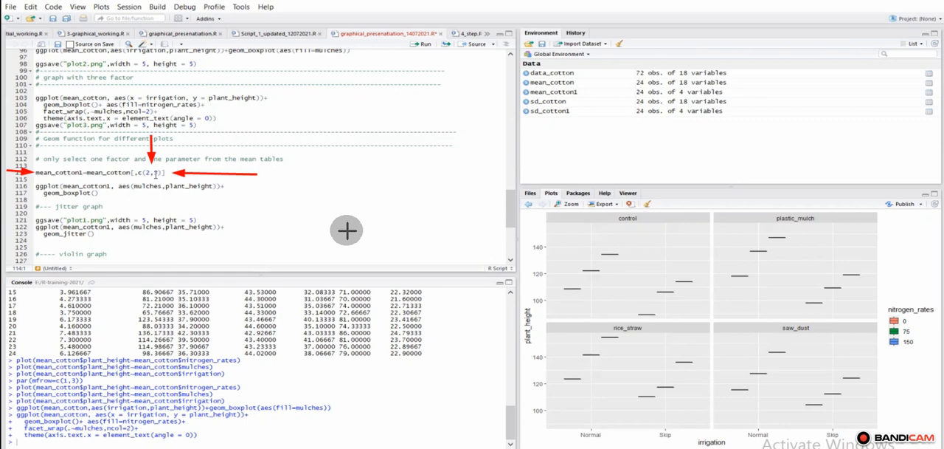
pyautogui.click(426, 45)
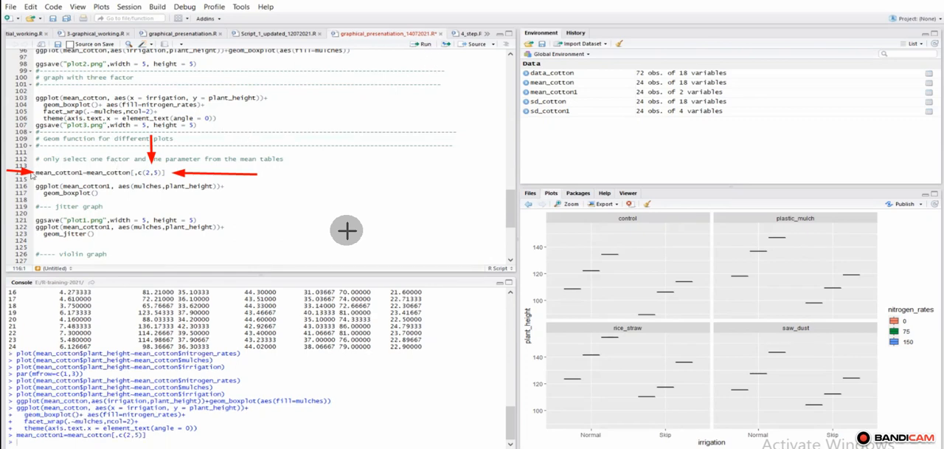
# Step: Print mean_cotton1 in the console and examine its mulches and plant_height columns in an enlarged view
pyautogui.moveTo(35, 173); pyautogui.dragTo(84, 172)
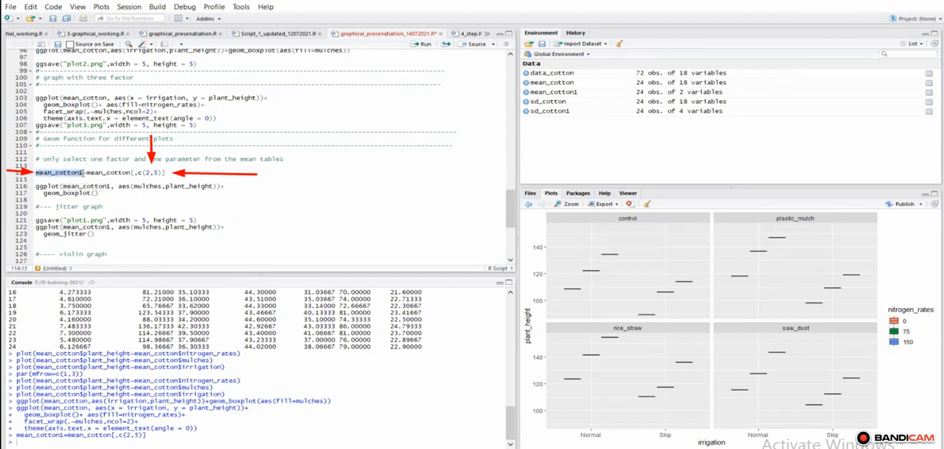
pyautogui.click(426, 45)
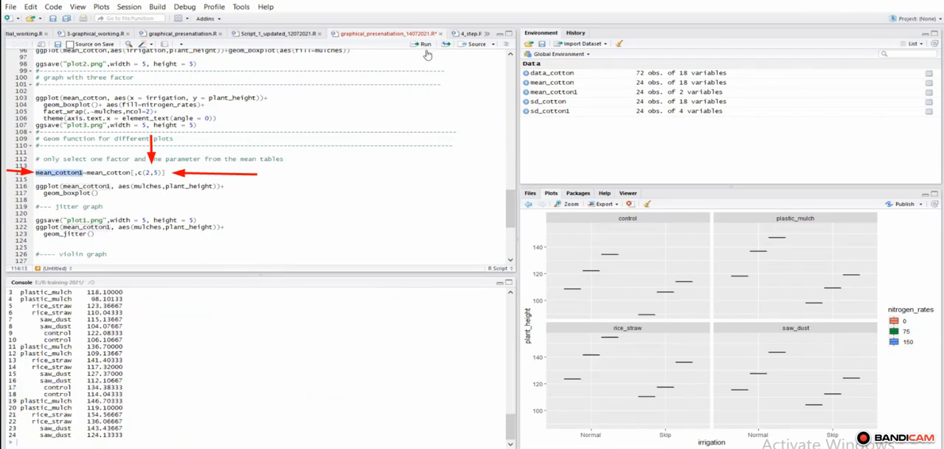
pyautogui.click(508, 283)
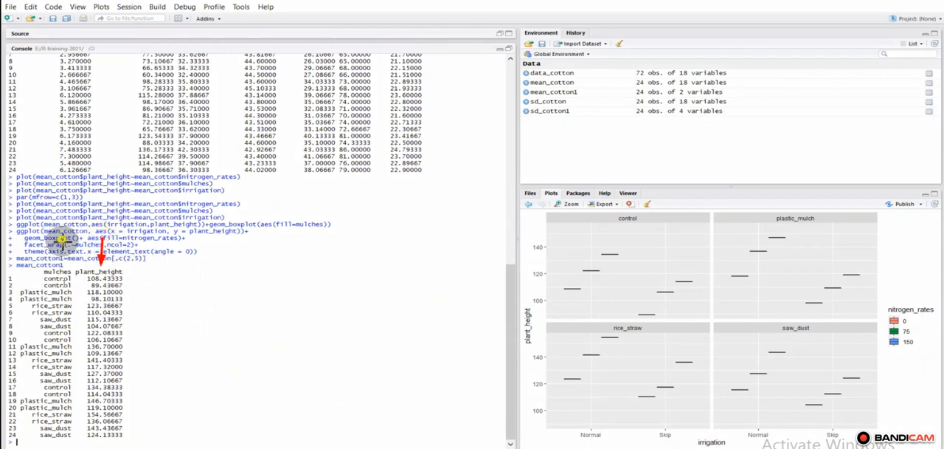
pyautogui.moveTo(61, 246); pyautogui.dragTo(61, 267)
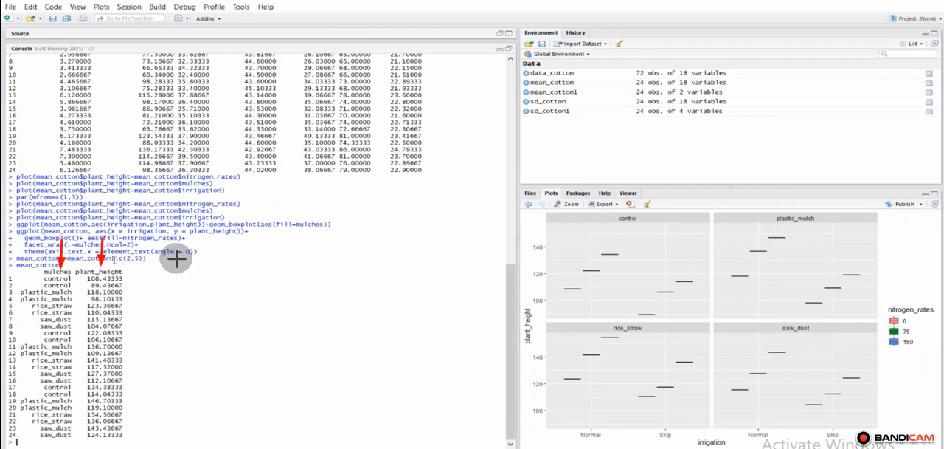
pyautogui.moveTo(180, 258); pyautogui.dragTo(151, 258)
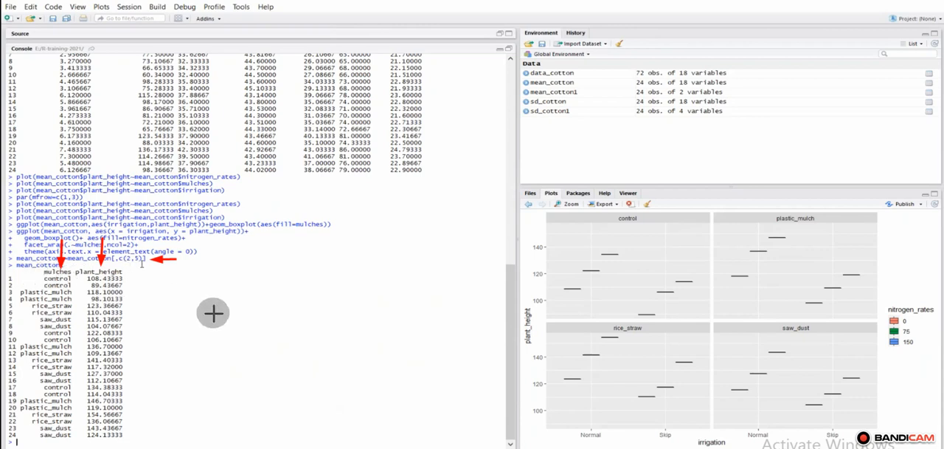
pyautogui.click(500, 50)
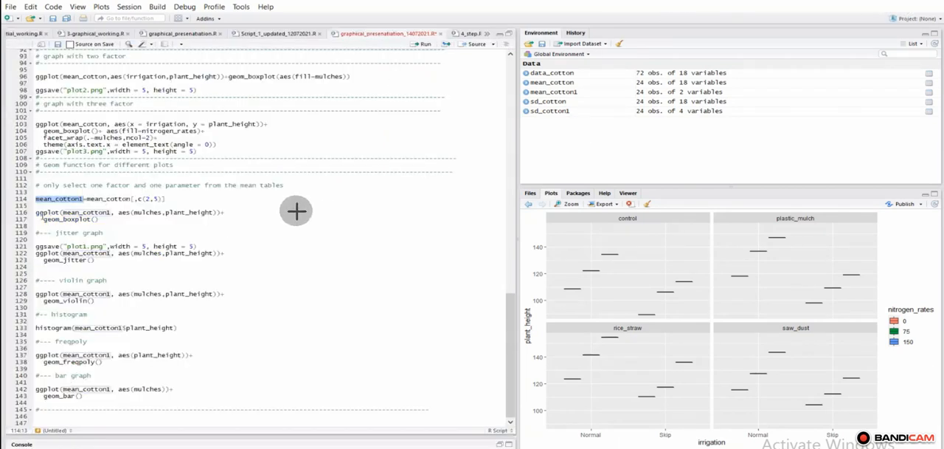
# Step: Run the ggplot code that draws plant_height against mulches from mean_cotton1 with geom_boxplot()
pyautogui.click(230, 212)
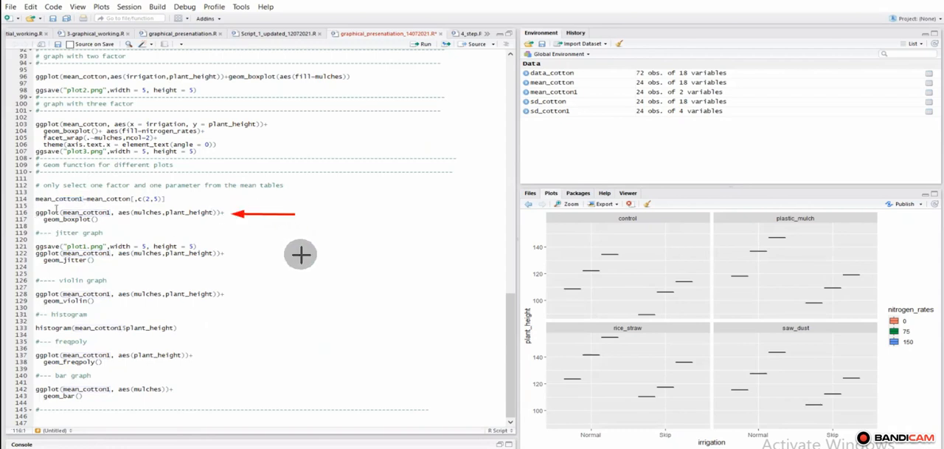
pyautogui.click(426, 45)
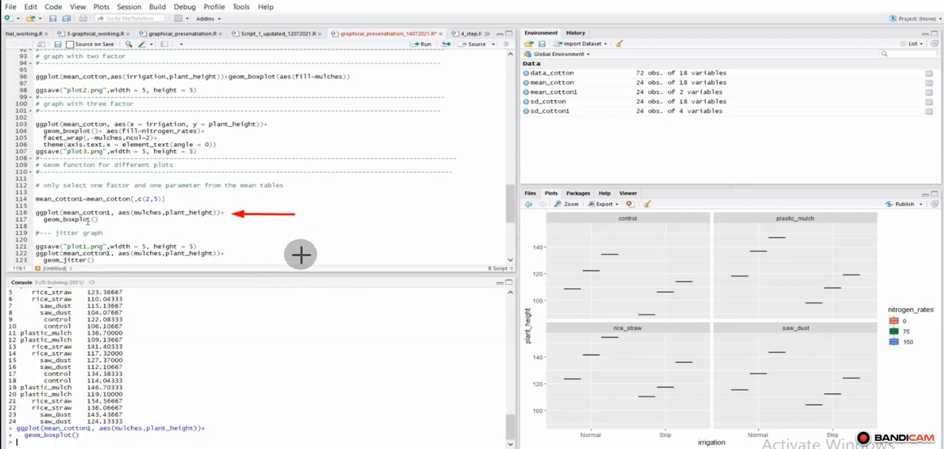
pyautogui.moveTo(123, 221); pyautogui.dragTo(91, 220)
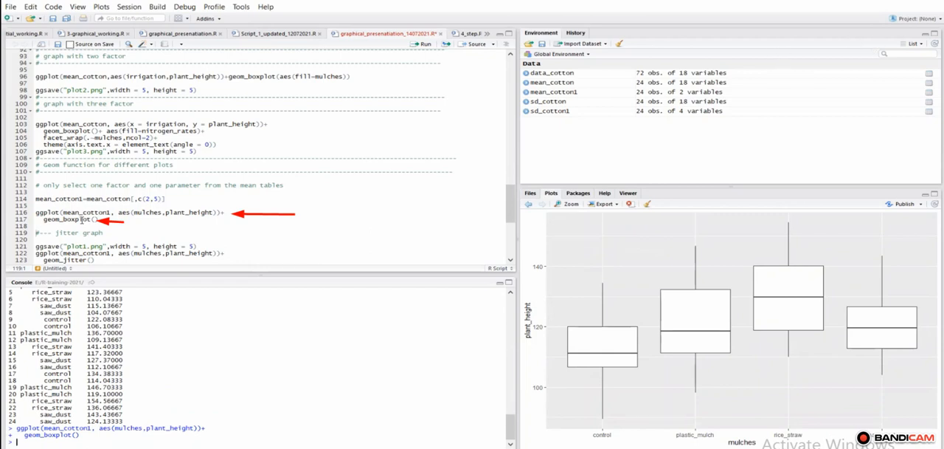
# Step: Compare the mulches and plant_height mappings in the boxplot code with the axis titles of the plot
pyautogui.moveTo(56, 206)
pyautogui.mouseDown()
pyautogui.moveTo(34, 220)
pyautogui.moveTo(71, 229)
pyautogui.moveTo(102, 215)
pyautogui.moveTo(63, 204)
pyautogui.moveTo(53, 211)
pyautogui.mouseUp()
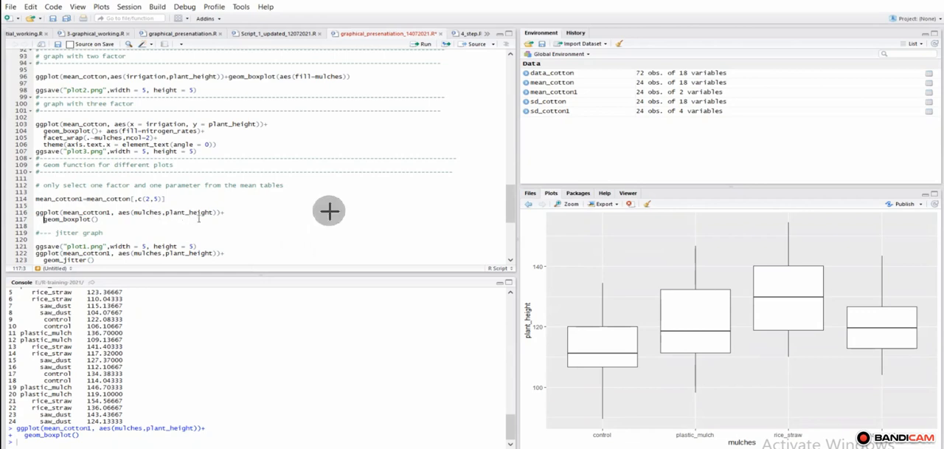
pyautogui.moveTo(194, 186)
pyautogui.mouseDown()
pyautogui.moveTo(194, 200)
pyautogui.moveTo(157, 201)
pyautogui.mouseUp()
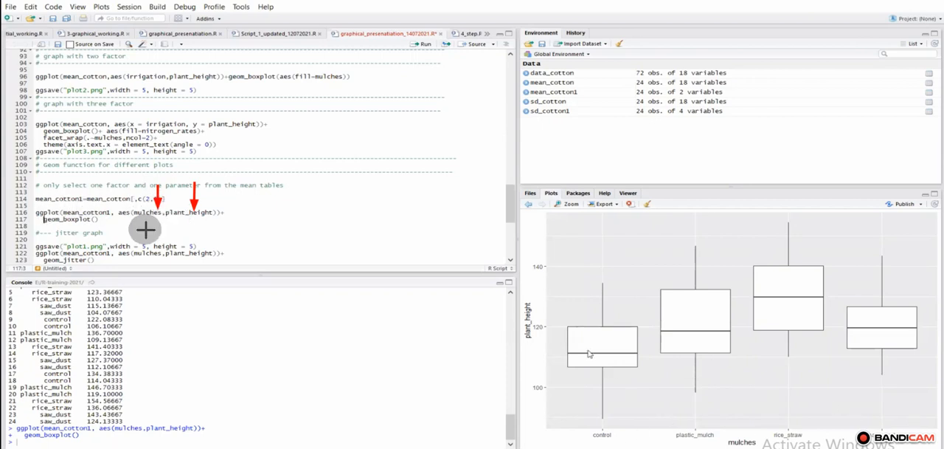
pyautogui.moveTo(739, 416); pyautogui.dragTo(740, 428)
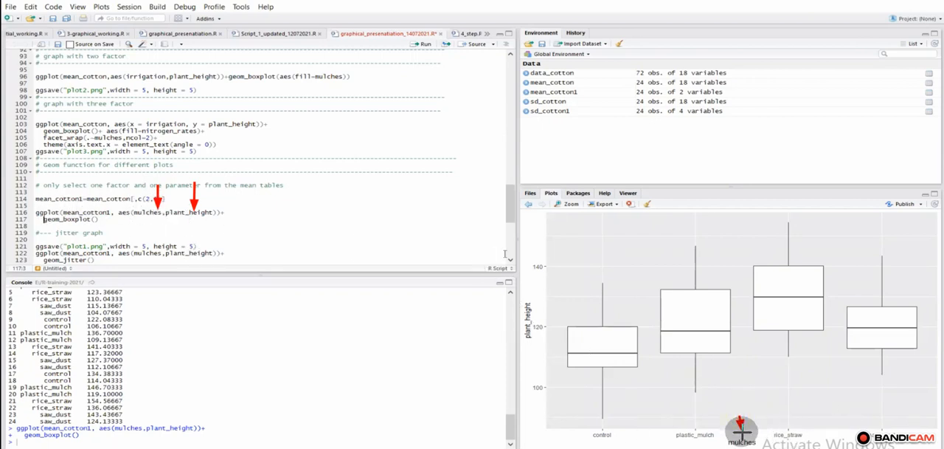
pyautogui.moveTo(570, 310); pyautogui.dragTo(542, 316)
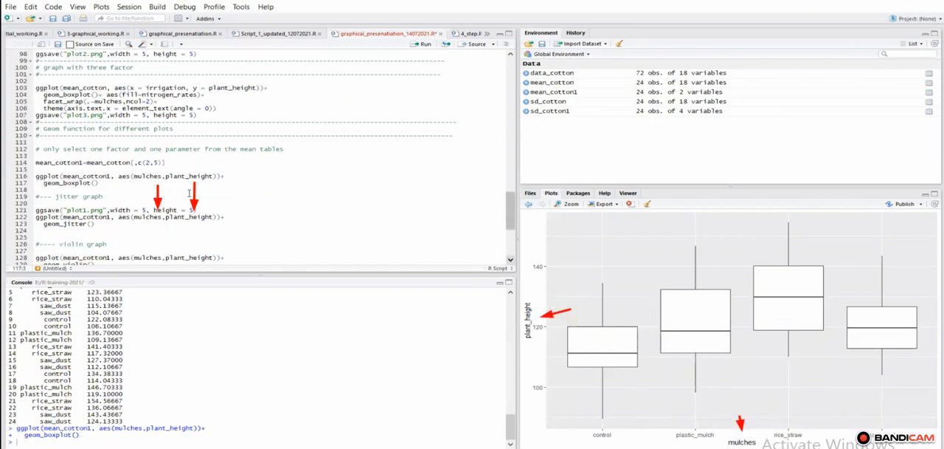
pyautogui.click(933, 9)
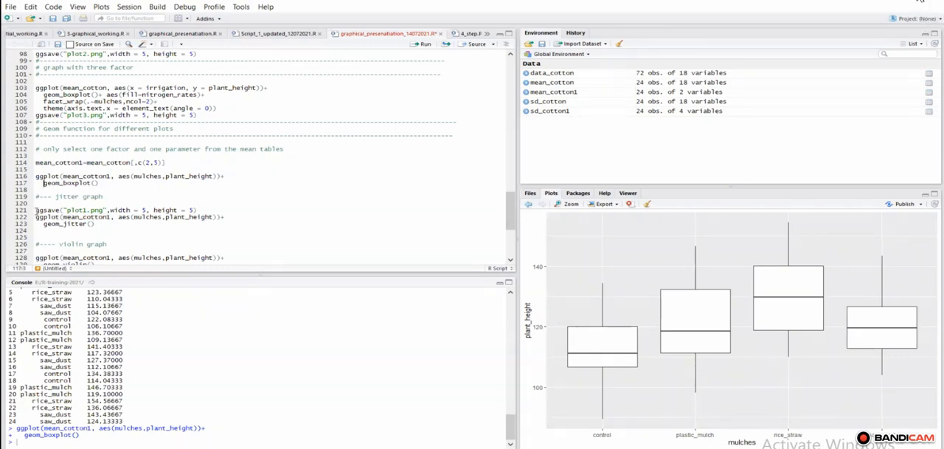
# Step: Run the jitter graph code, plotting plant_height against mulches from mean_cotton1 with geom_jitter()
pyautogui.click(37, 214)
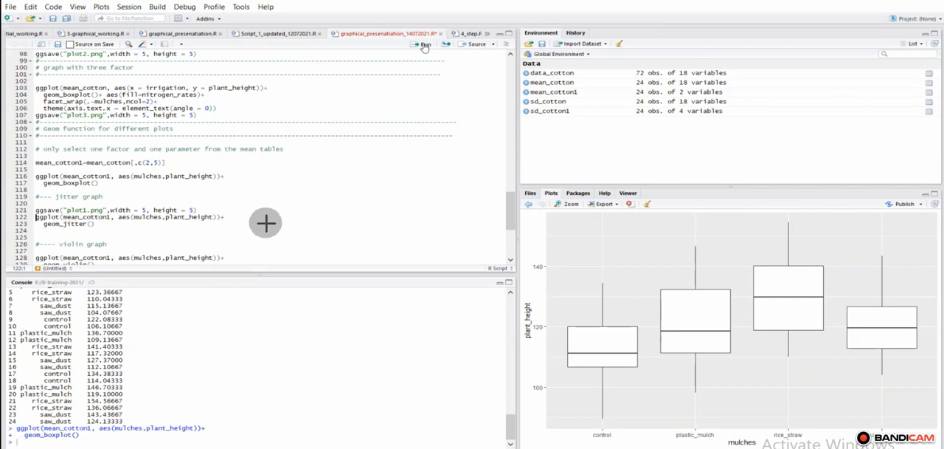
pyautogui.click(425, 46)
pyautogui.moveTo(265, 216); pyautogui.dragTo(226, 213)
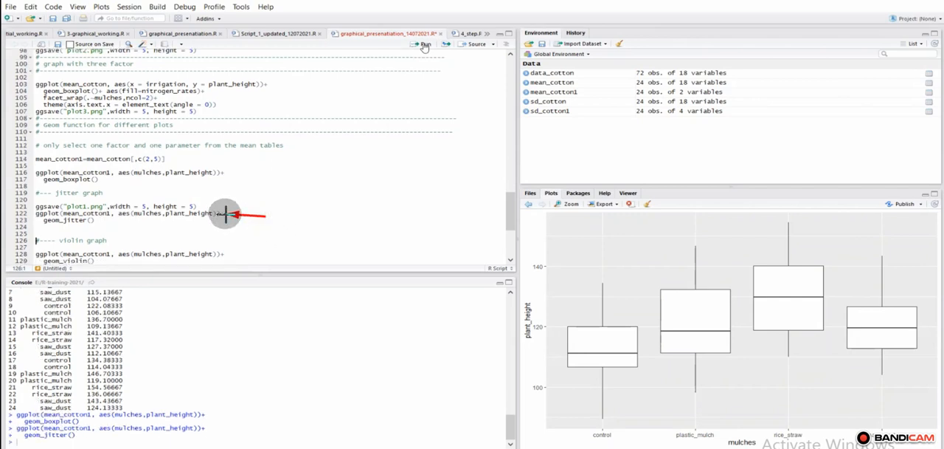
pyautogui.moveTo(121, 219); pyautogui.dragTo(97, 219)
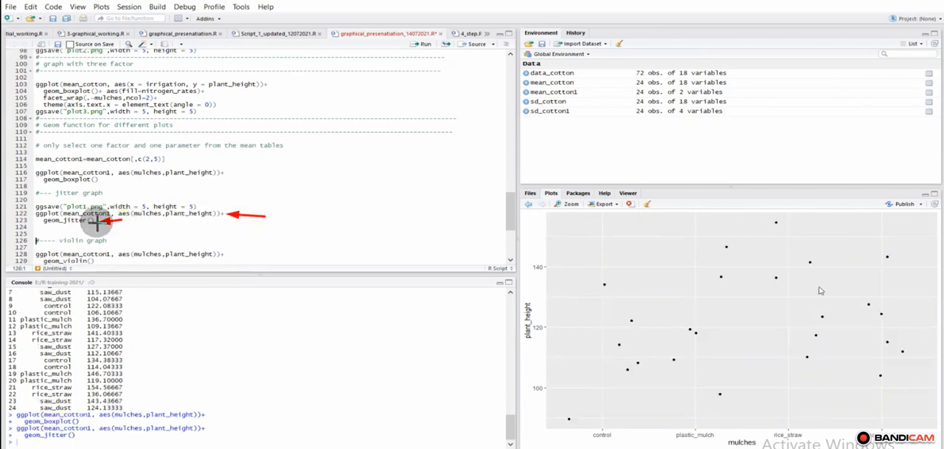
pyautogui.moveTo(659, 227); pyautogui.dragTo(736, 260)
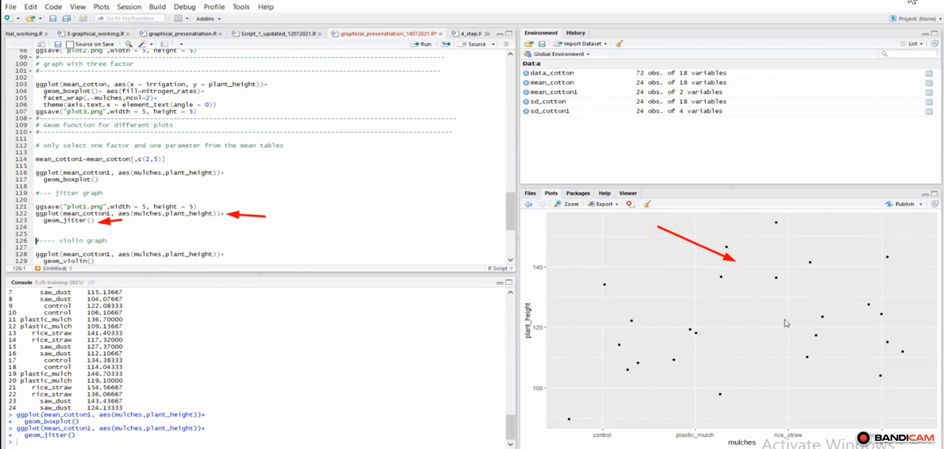
pyautogui.press('Escape')
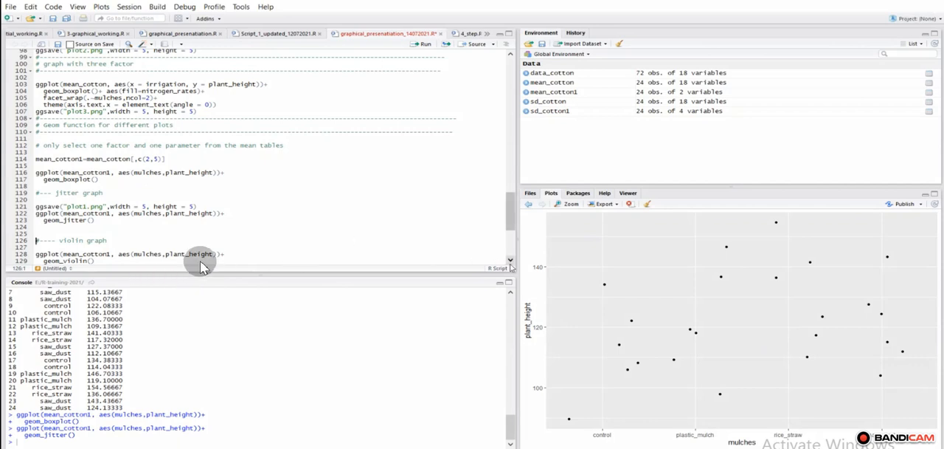
# Step: Run the violin graph code for plant_height by mulches with geom_violin() and inspect the violin shapes
pyautogui.scroll(-3, 200, 260)
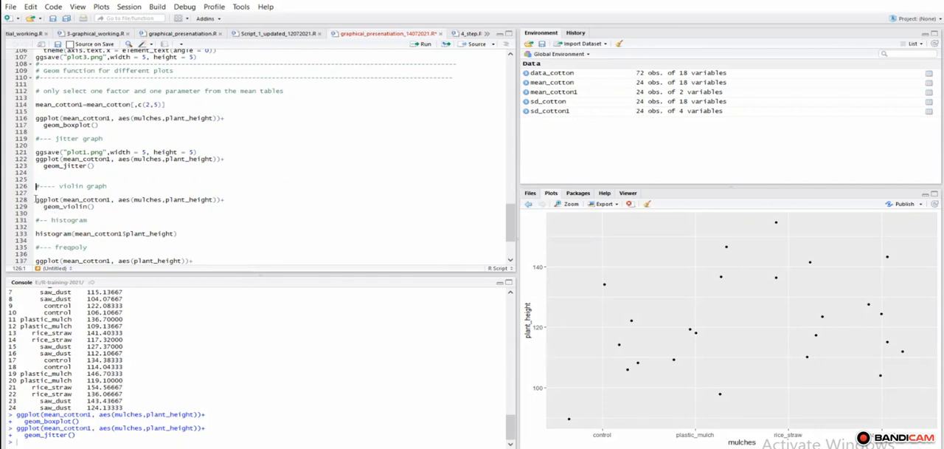
pyautogui.click(425, 47)
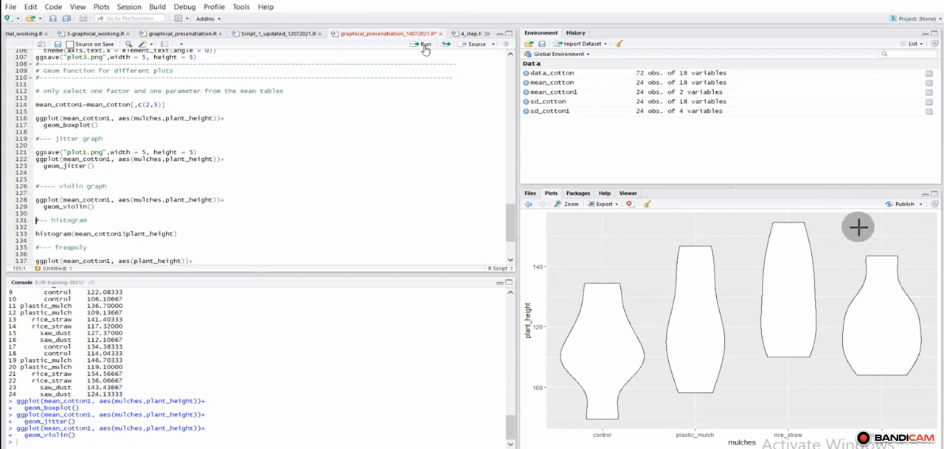
pyautogui.moveTo(832, 226); pyautogui.dragTo(858, 248)
pyautogui.moveTo(719, 238); pyautogui.dragTo(750, 255)
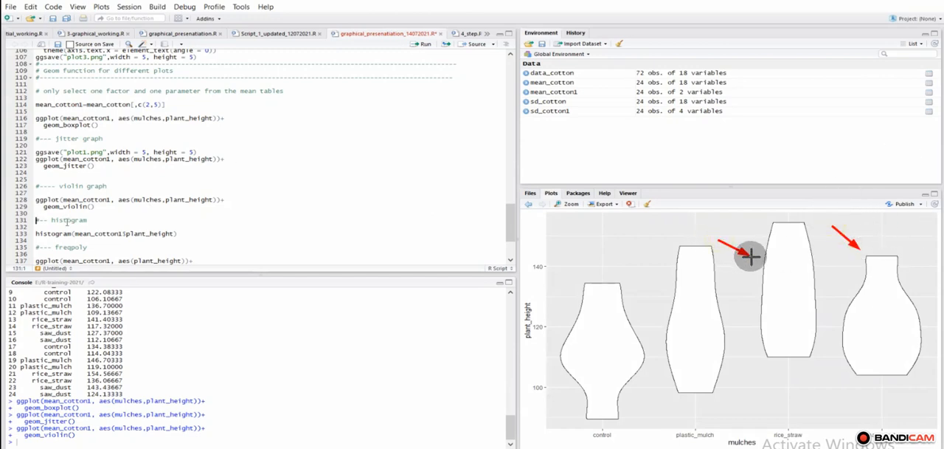
# Step: Run histogram(mean_cotton1$plant_height) to draw the histogram of plant height
pyautogui.click(35, 233)
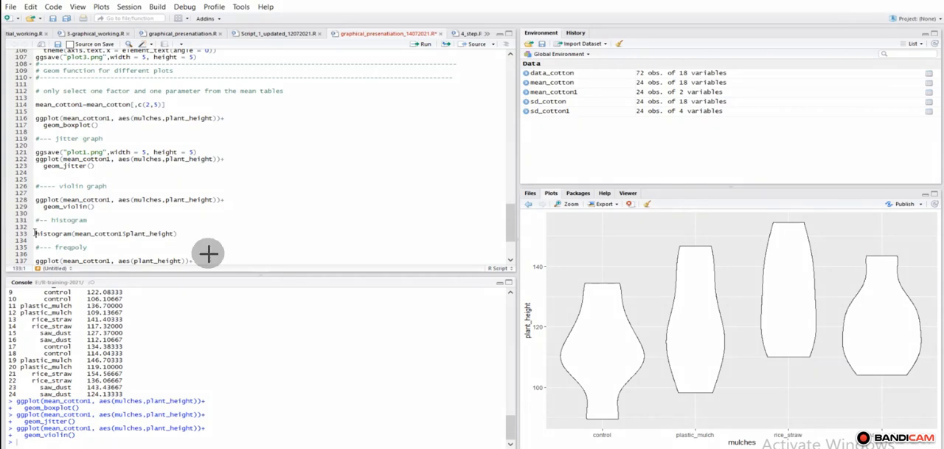
pyautogui.moveTo(232, 232); pyautogui.dragTo(181, 233)
pyautogui.click(424, 46)
pyautogui.click(425, 46)
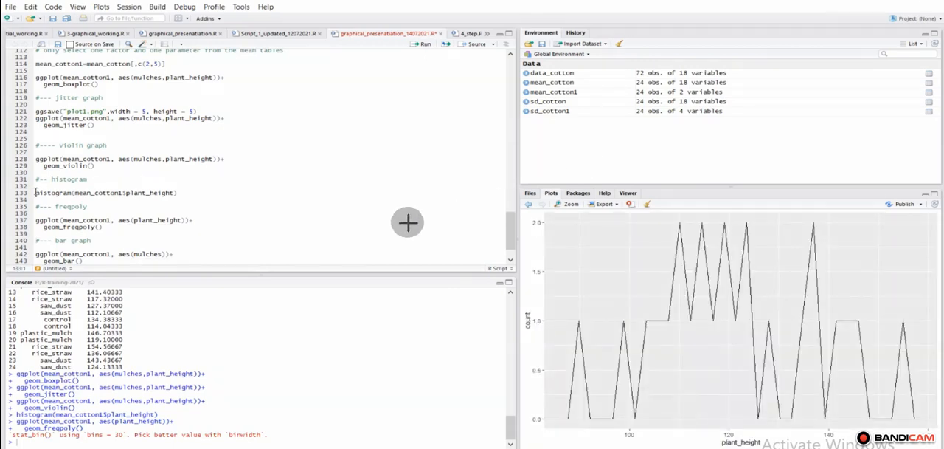
pyautogui.click(426, 45)
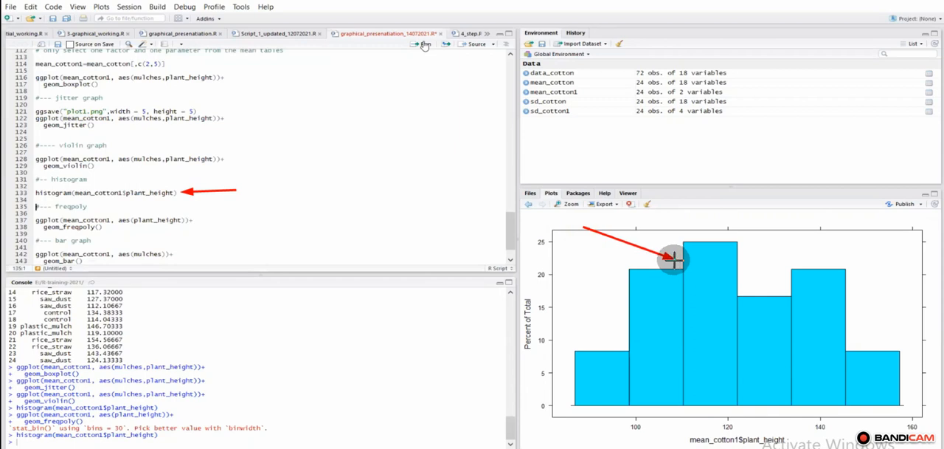
# Step: Run the freqpoly code on mean_cotton1 with aes(plant_height) and geom_freqpoly() to draw a frequency polygon
pyautogui.scroll(-2, 509, 262)
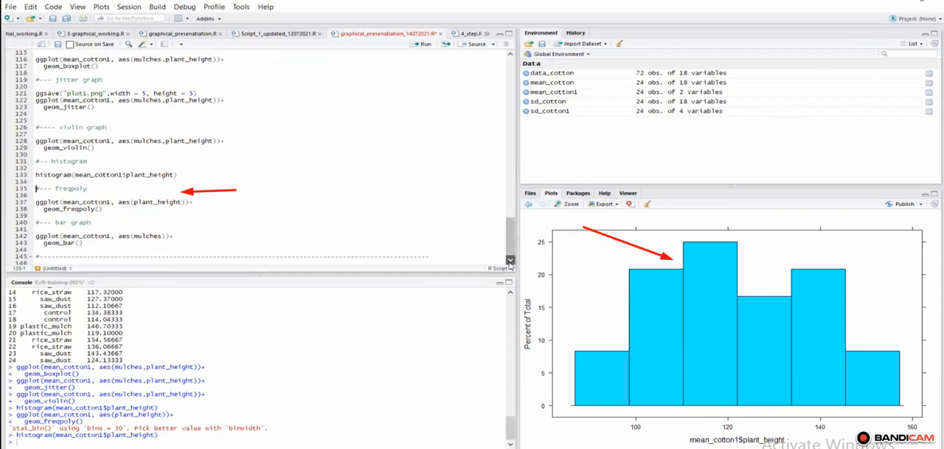
pyautogui.click(36, 194)
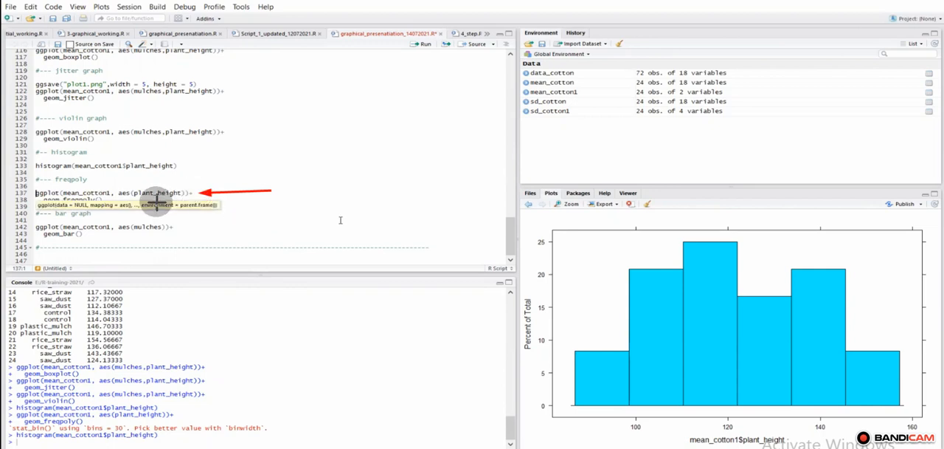
pyautogui.click(299, 198)
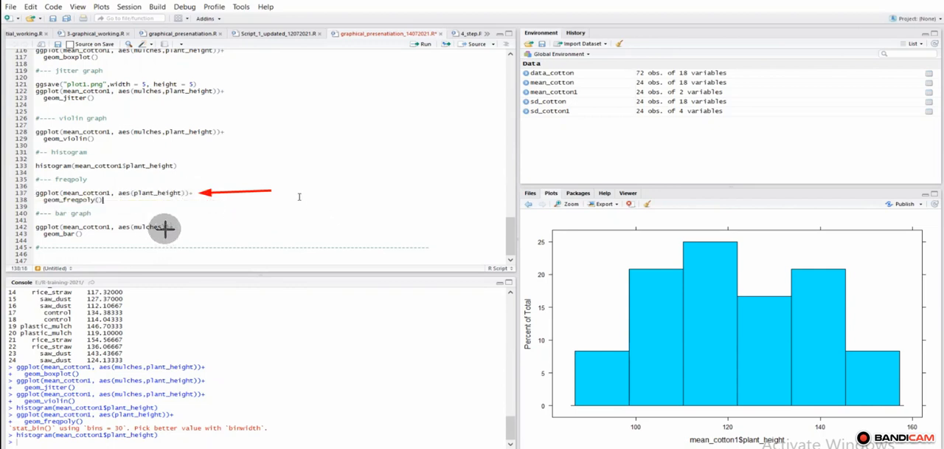
pyautogui.click(425, 46)
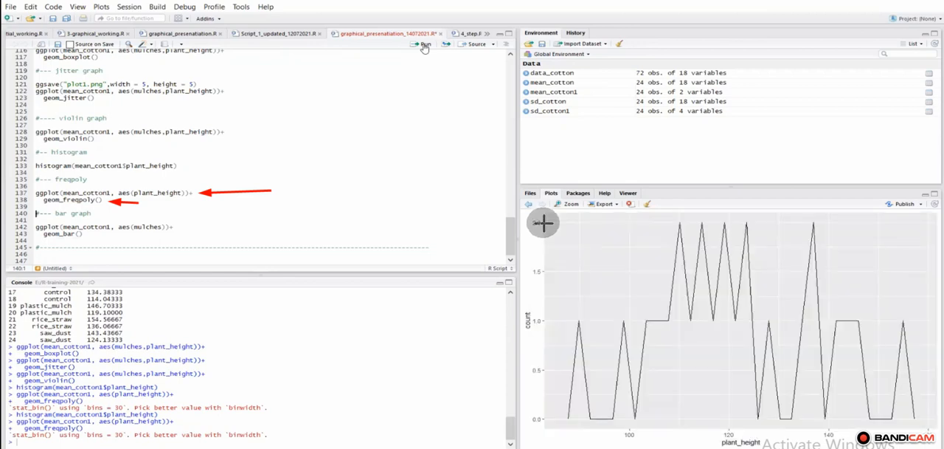
# Step: Run the bar graph code on mean_cotton1 with aes(mulches) and geom_bar() to draw the bar plot
pyautogui.moveTo(626, 247); pyautogui.dragTo(667, 259)
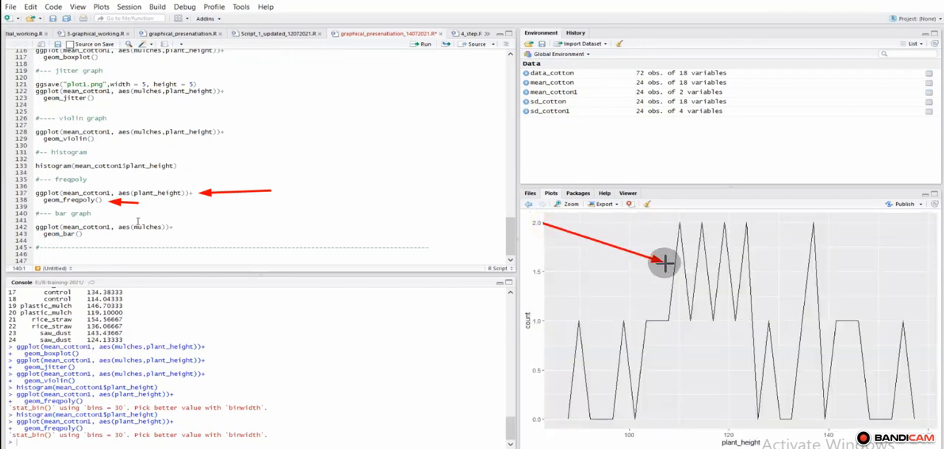
pyautogui.click(33, 229)
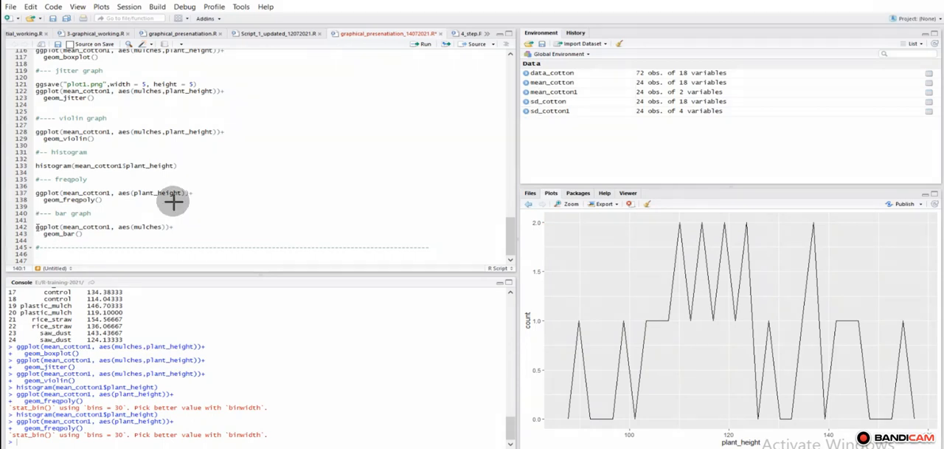
pyautogui.moveTo(135, 235); pyautogui.dragTo(90, 234)
pyautogui.click(425, 45)
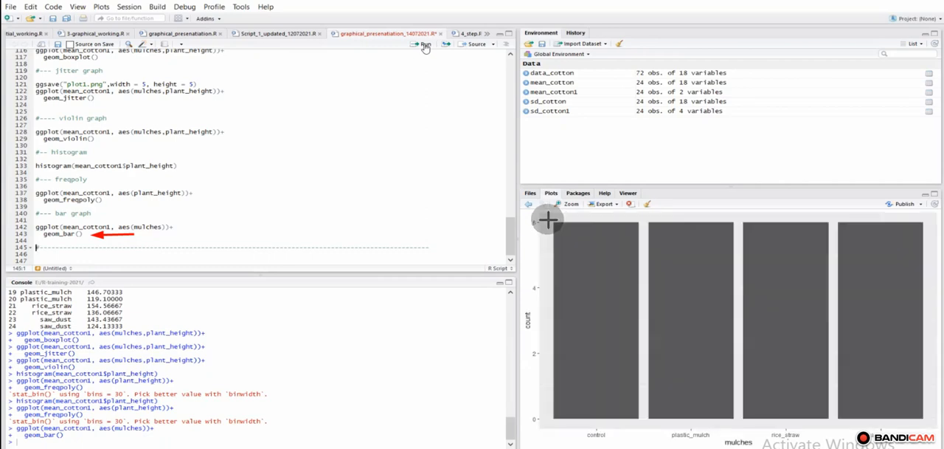
pyautogui.moveTo(538, 220); pyautogui.dragTo(696, 261)
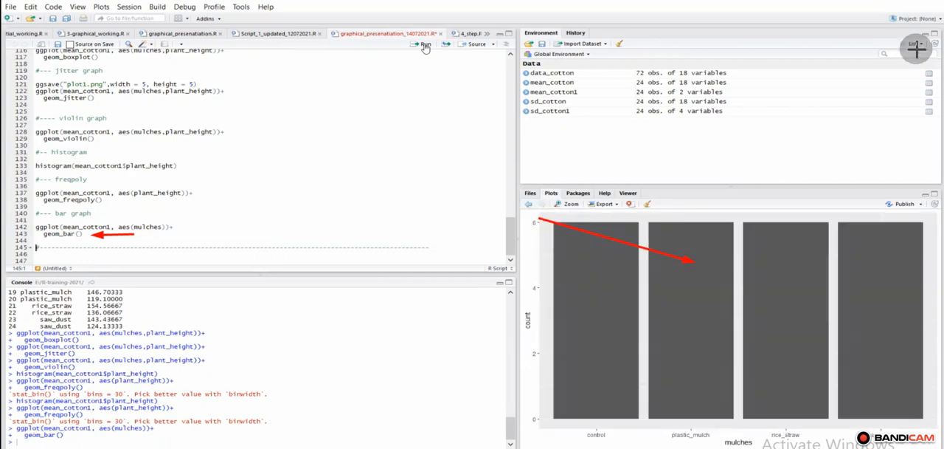
pyautogui.click(916, 0)
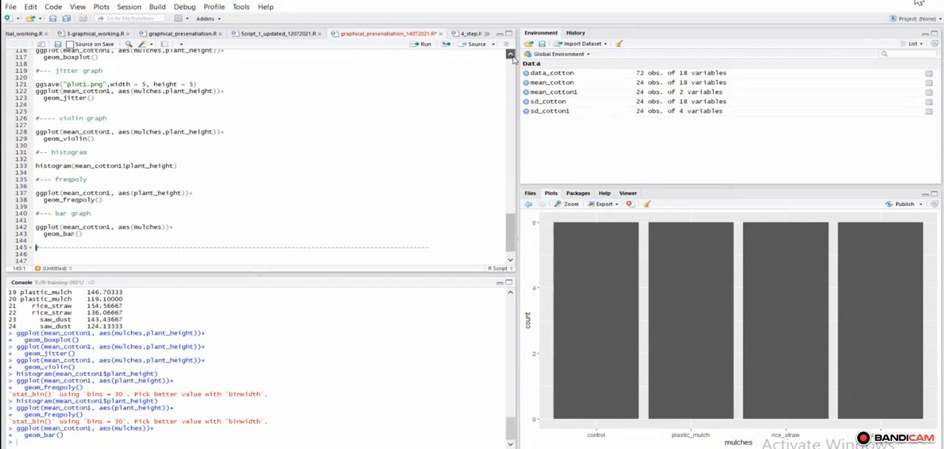
# Step: Review the geom function section of the script and switch to the Assignments and Tasks slide in PowerPoint
pyautogui.scroll(2, 512, 59)
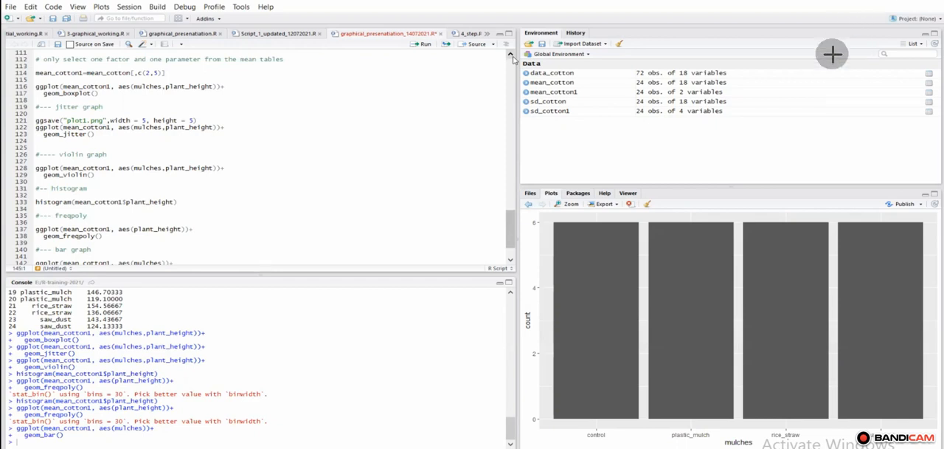
pyautogui.scroll(2, 513, 59)
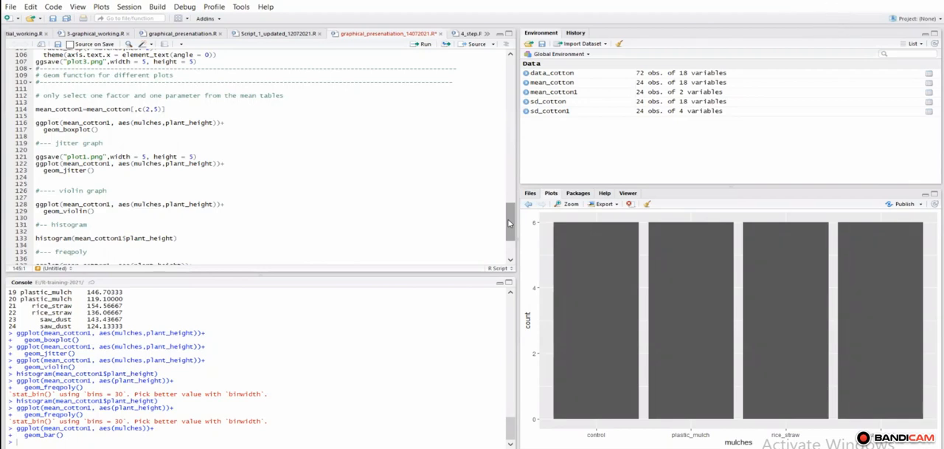
pyautogui.click(846, 2)
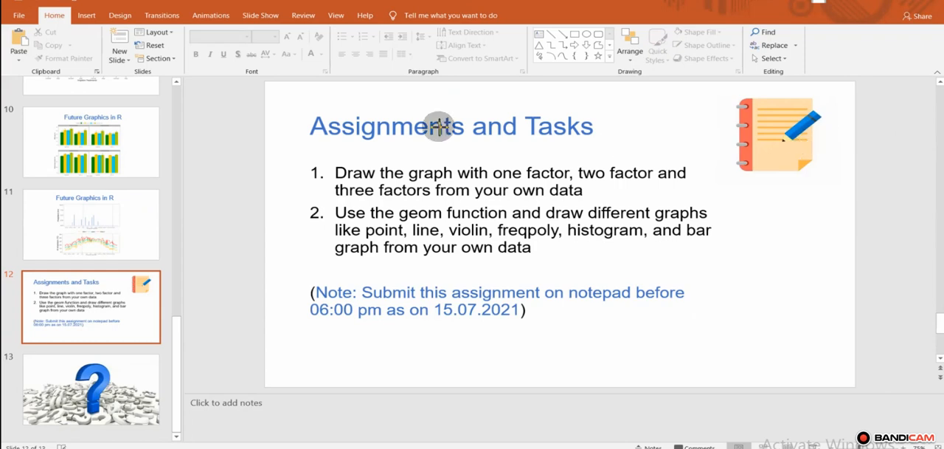
pyautogui.moveTo(234, 118); pyautogui.dragTo(296, 124)
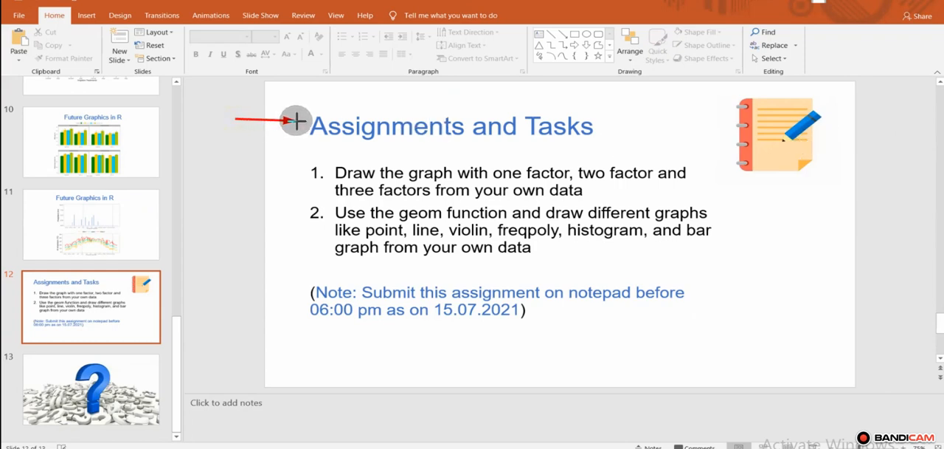